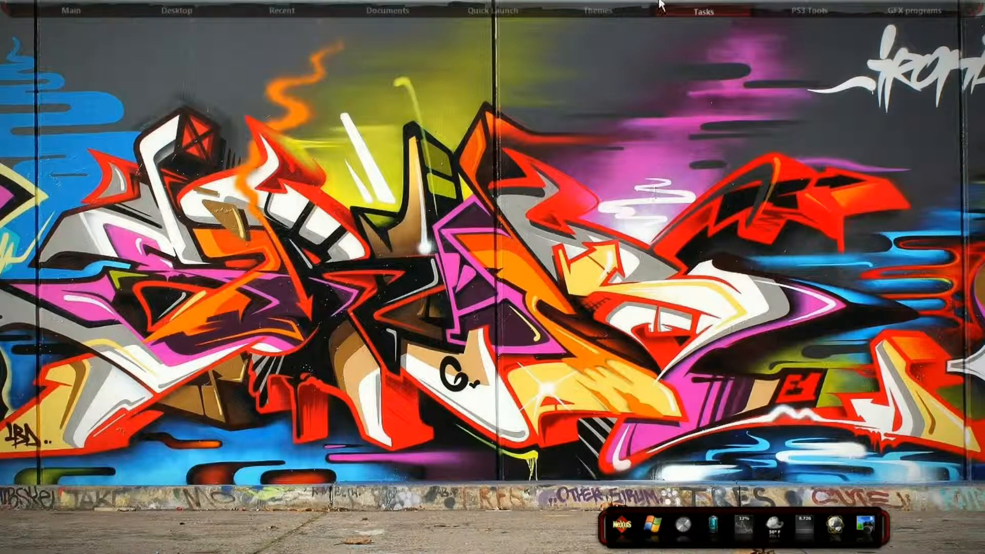
View the source photo hotmodel.jpg and the finished artwork rainbow model.png in Windows Photo Viewer
mouse_move(713, 9)
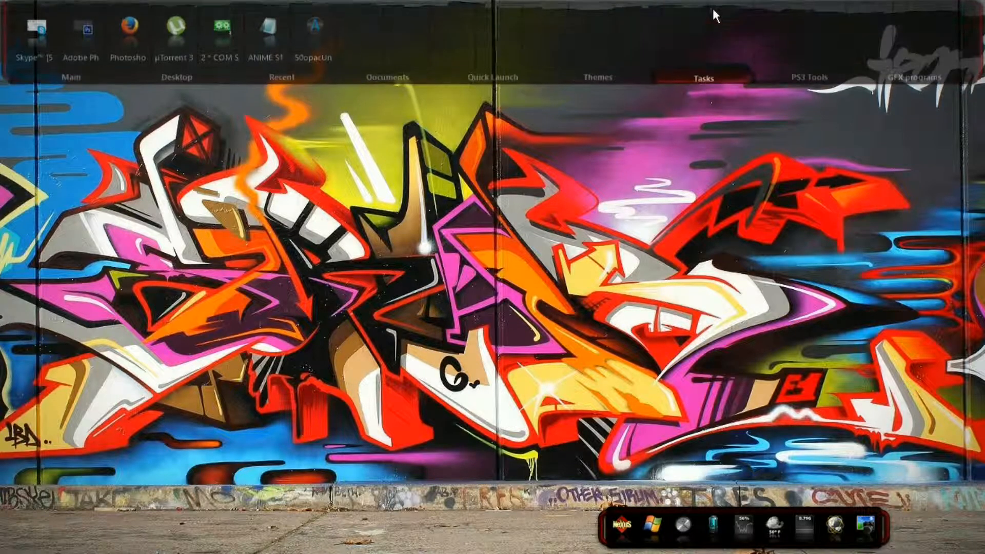
click(219, 26)
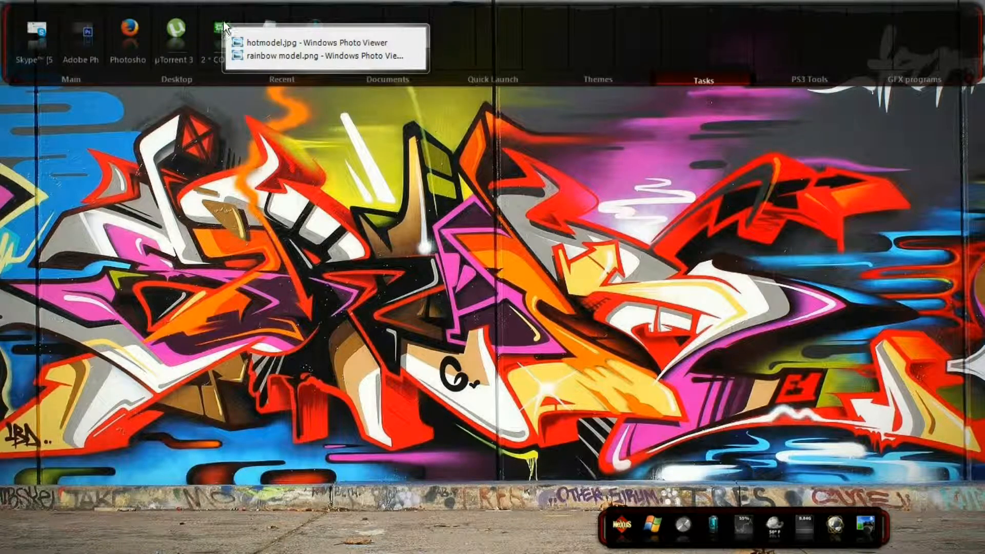
click(268, 43)
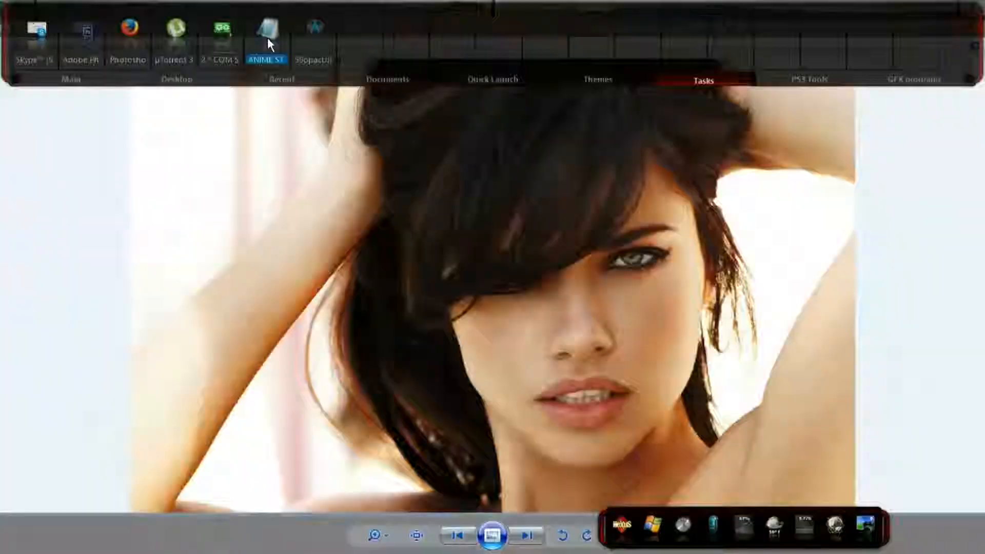
click(215, 37)
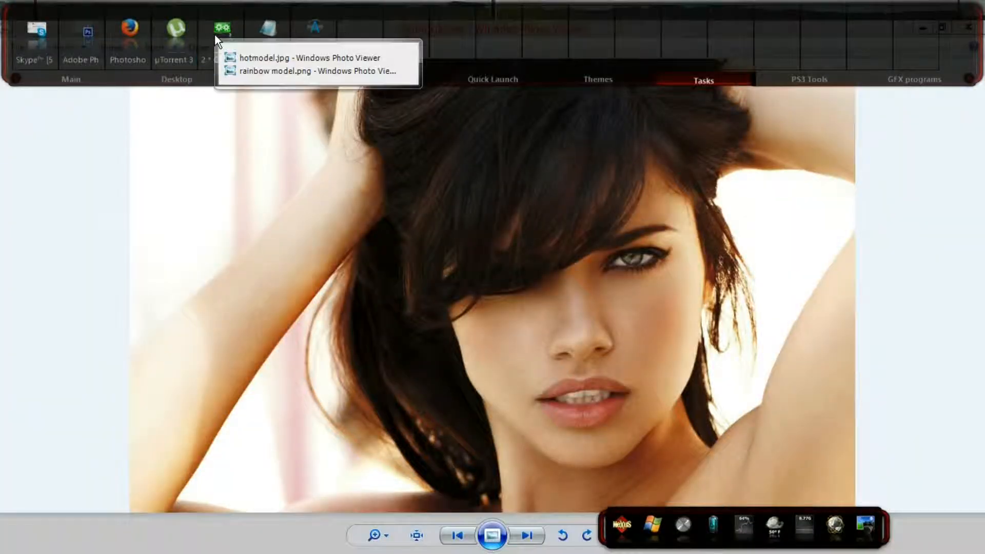
click(252, 69)
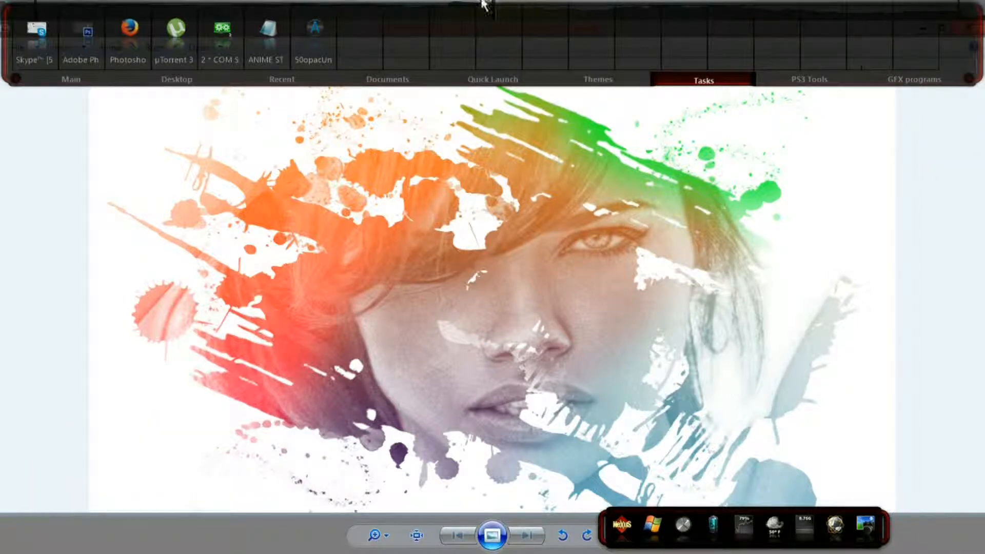
Switch to Photoshop and check the width and height settings for a new document, leaving without creating one
click(80, 43)
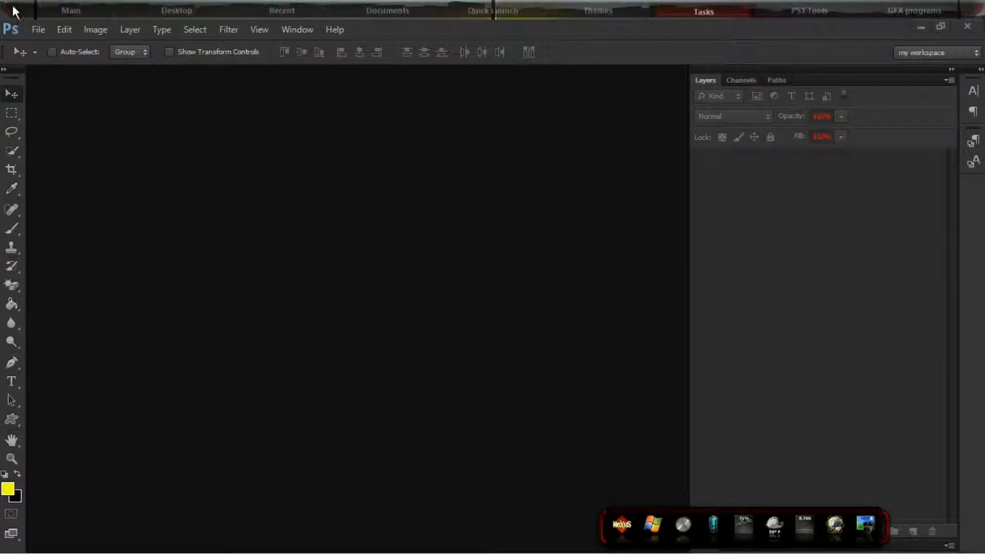
click(41, 27)
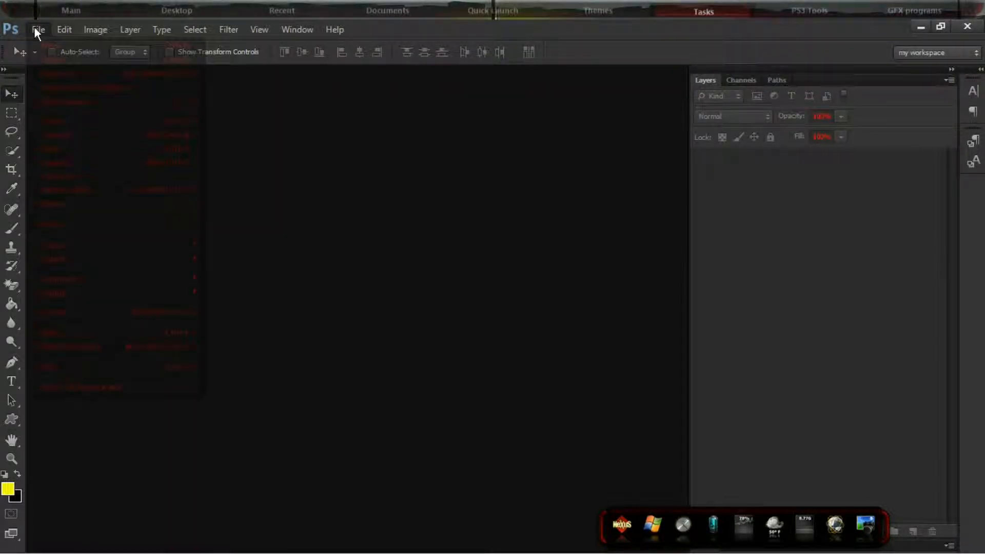
click(38, 45)
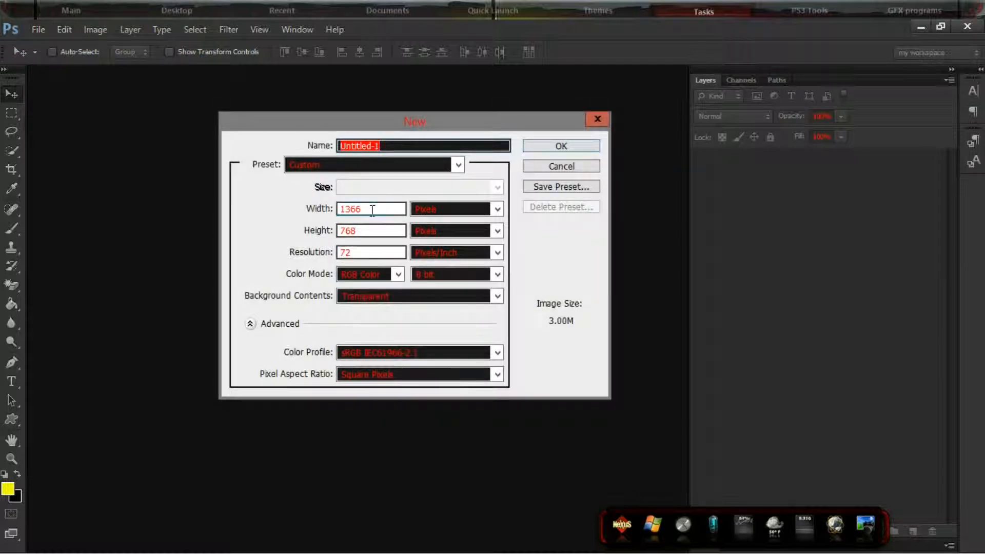
click(355, 230)
click(602, 113)
Restore the Photoshop window to a smaller size and close both Photo Viewer images
click(946, 28)
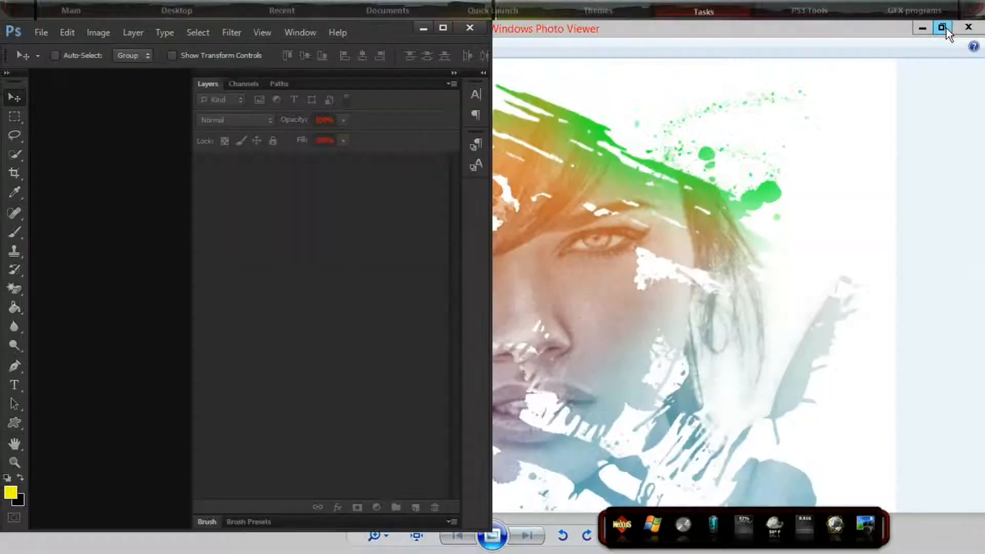
click(979, 28)
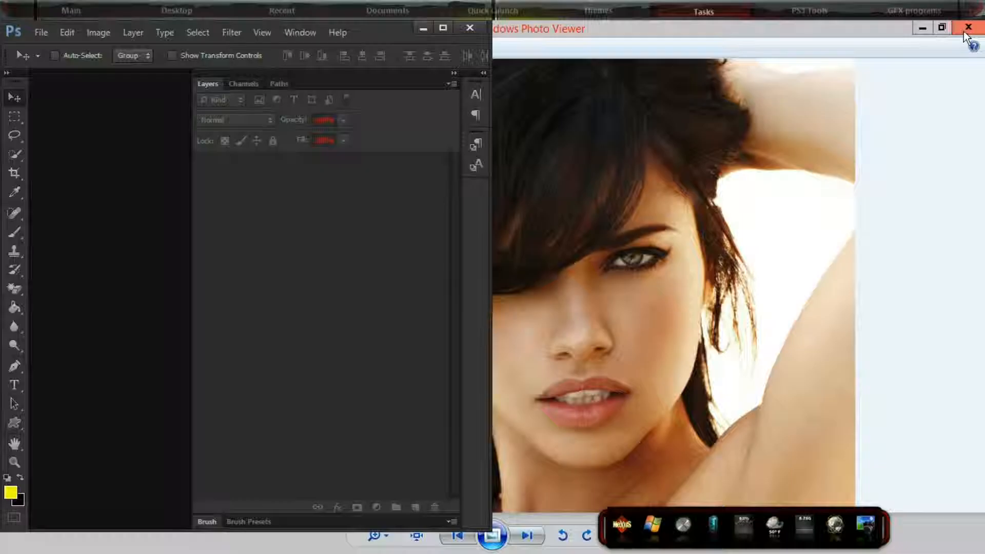
click(979, 29)
Check the screen resolution in the Windows display settings, keep 1366 × 768 (Recommended), and close the settings
right_click(537, 232)
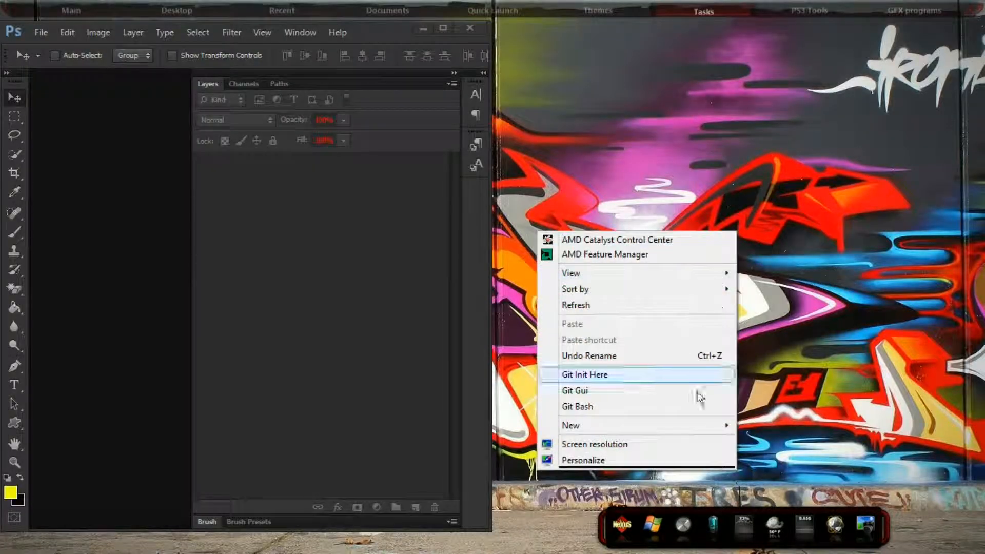
click(610, 460)
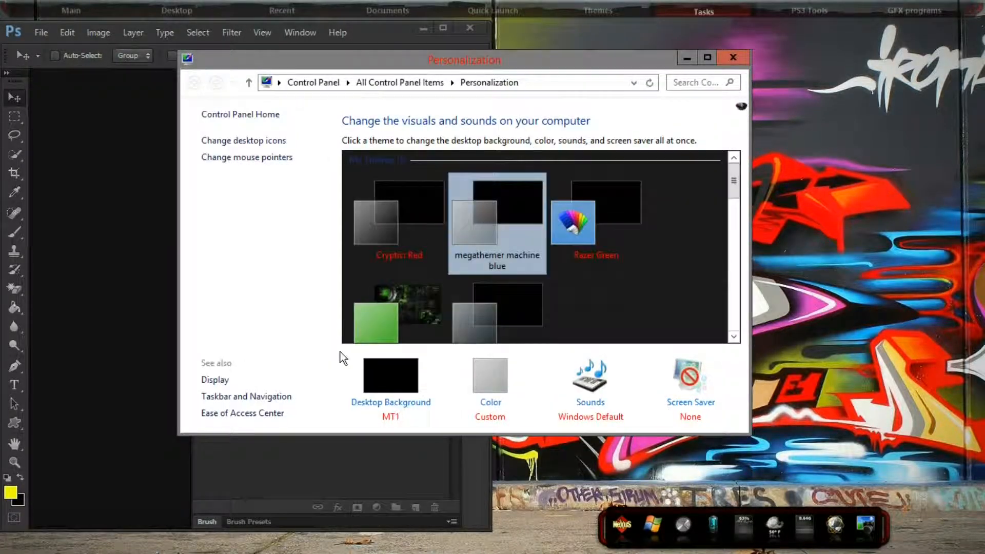
click(212, 380)
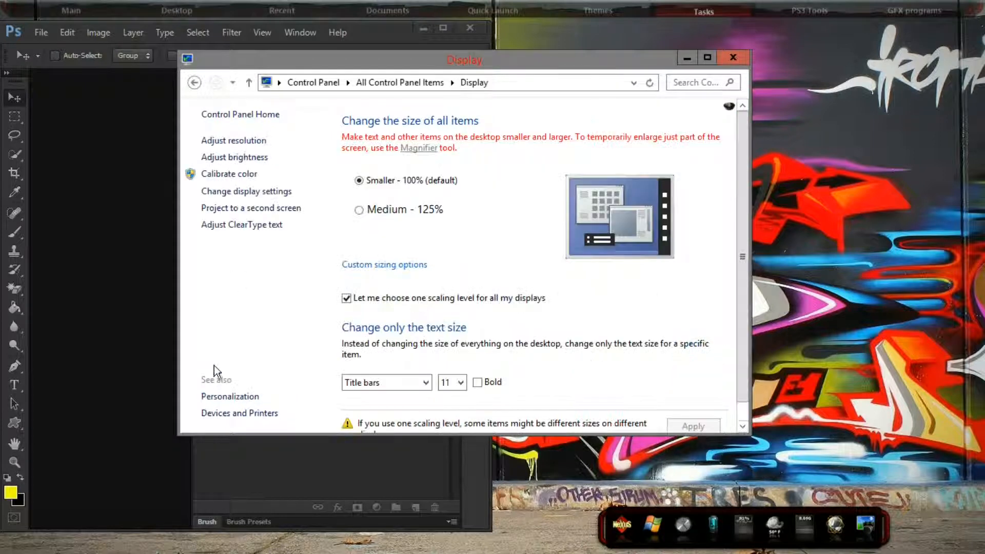
click(252, 141)
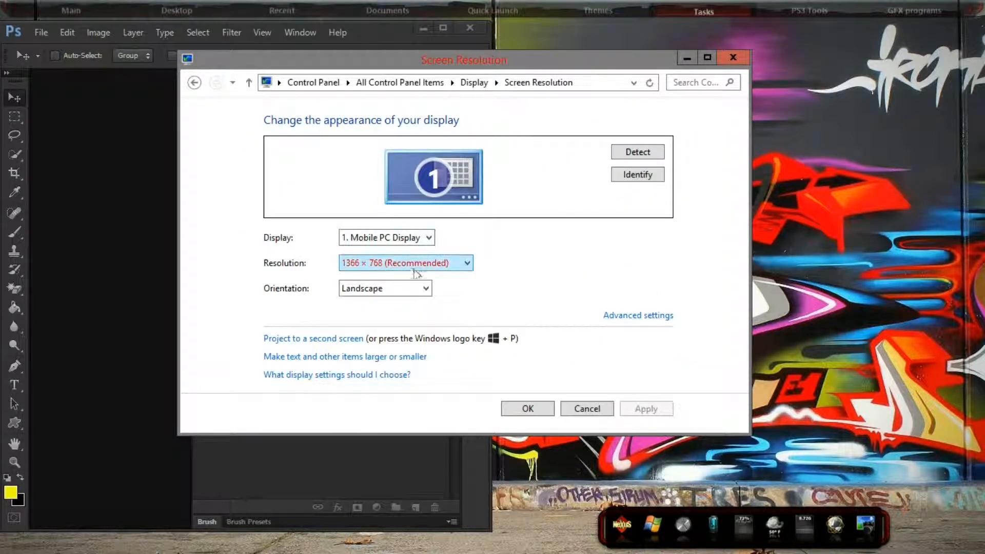
click(393, 266)
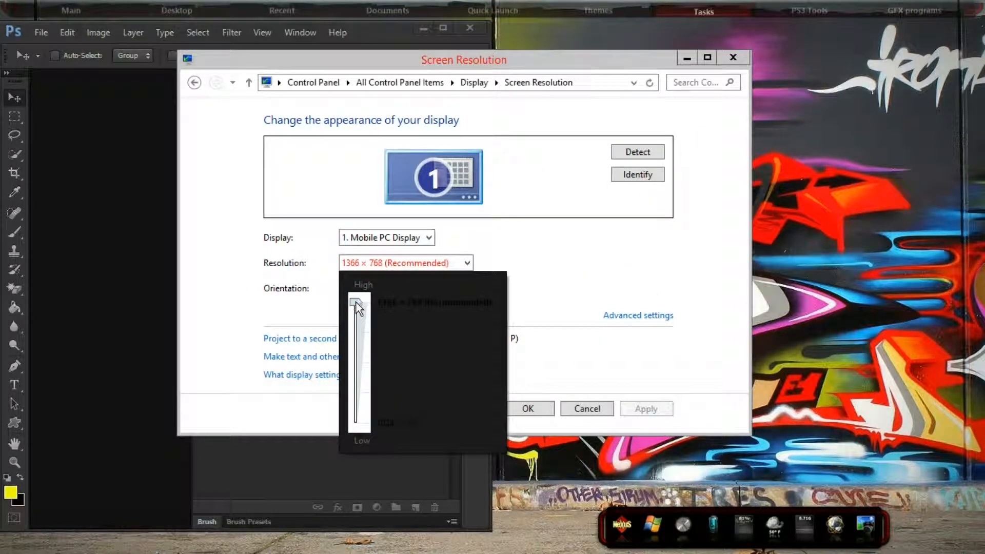
drag(353, 334, 357, 297)
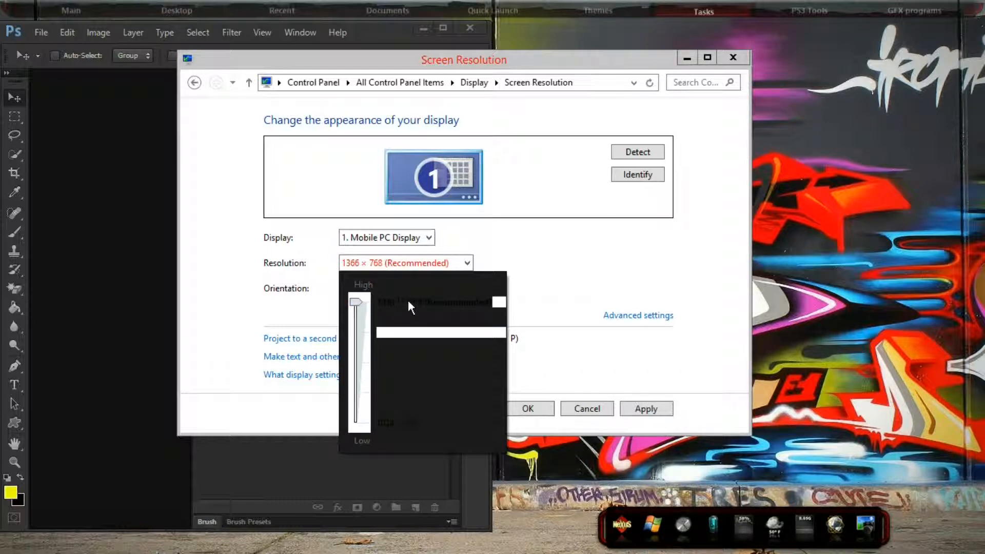
click(626, 411)
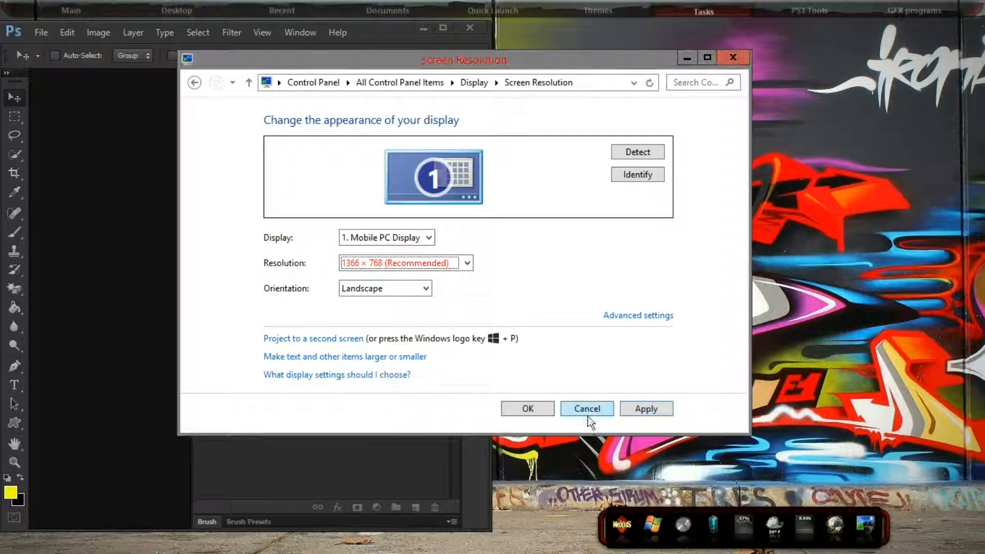
click(532, 408)
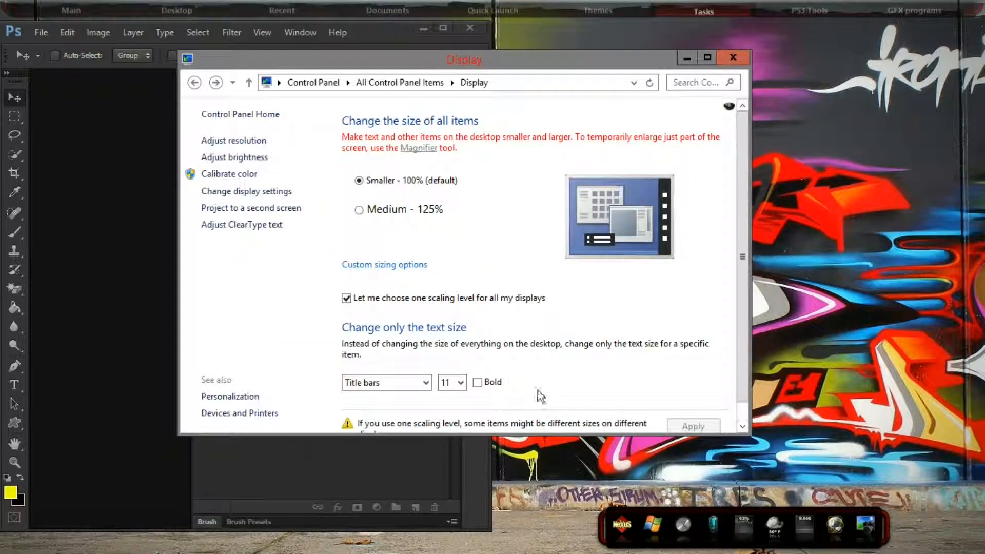
click(733, 57)
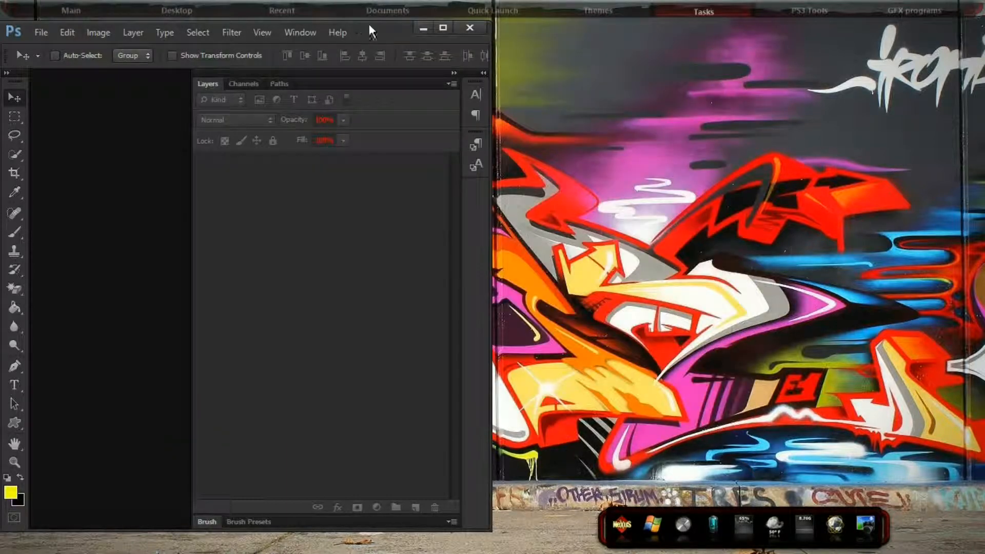
Maximize Photoshop and create a new 1366 × 768 pixel document with a transparent background at 72 pixels/inch
click(440, 28)
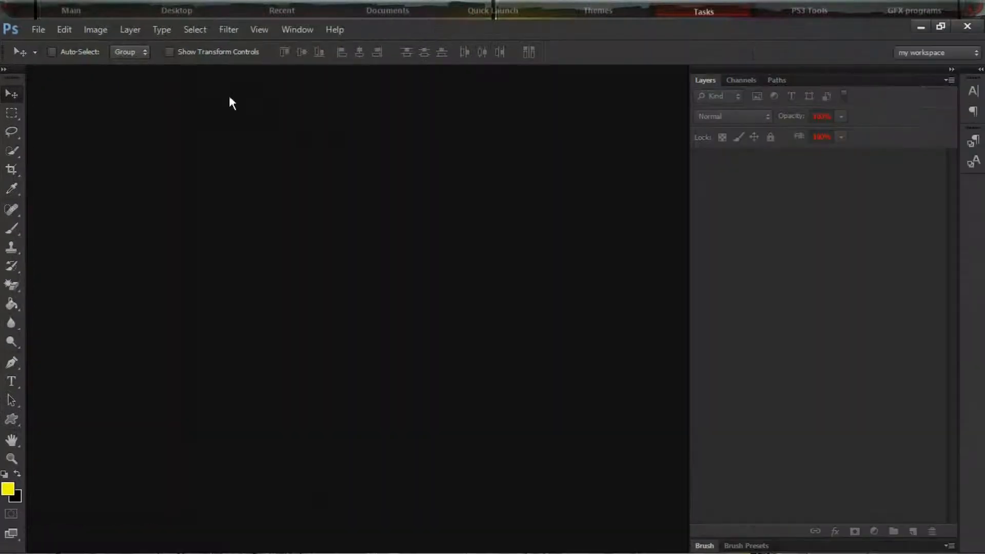
click(37, 28)
click(45, 43)
click(559, 147)
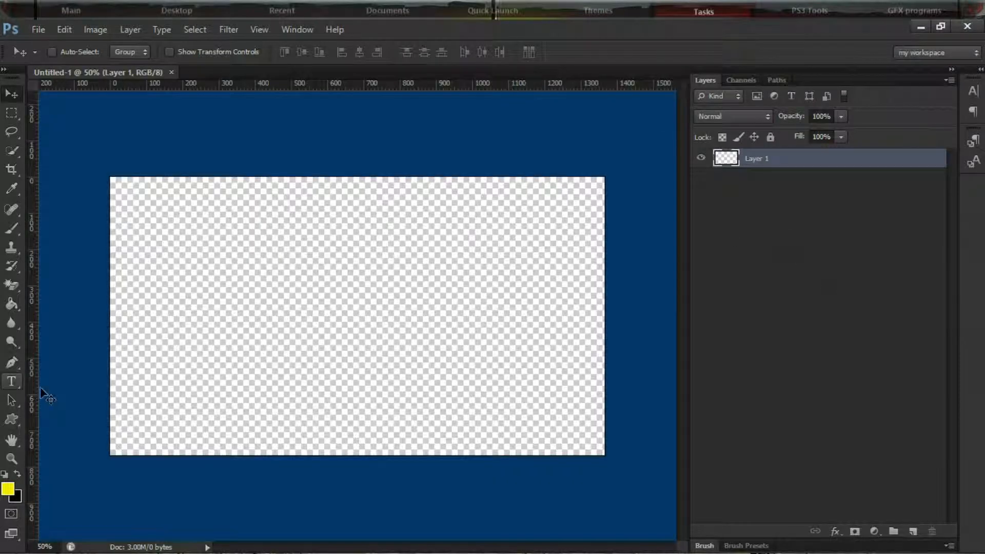
Set the foreground color to white and fill Layer 1 with it using the Paint Bucket tool
click(7, 490)
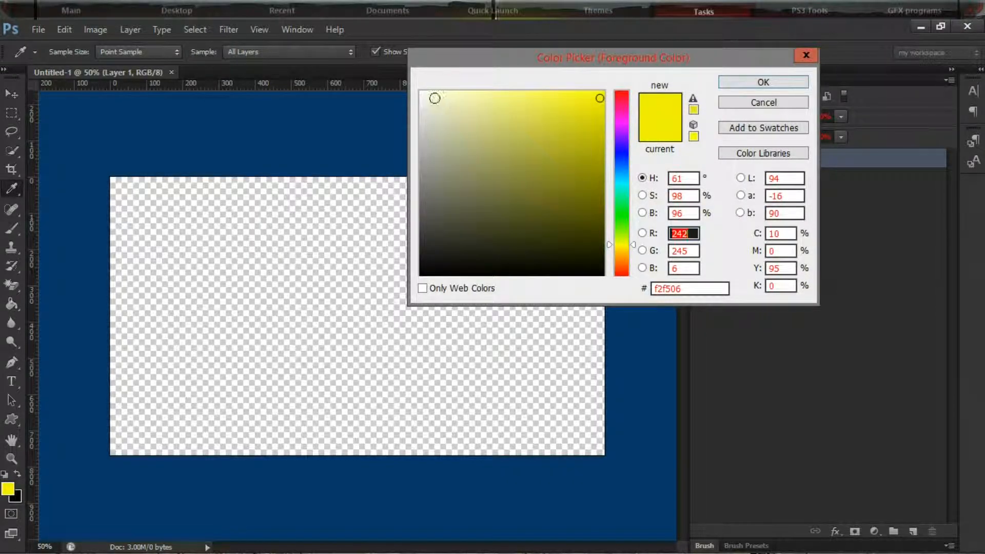
click(416, 92)
click(723, 82)
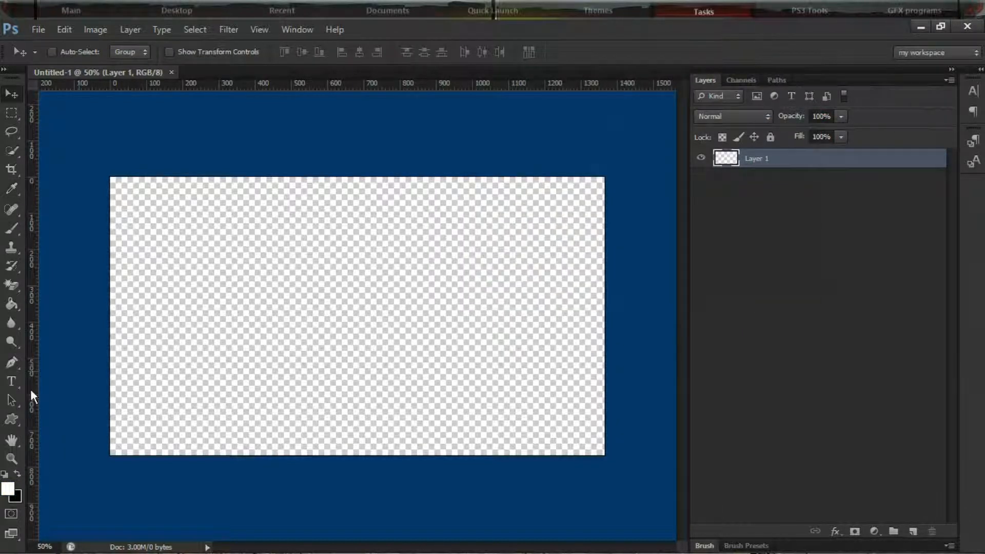
click(13, 301)
click(339, 305)
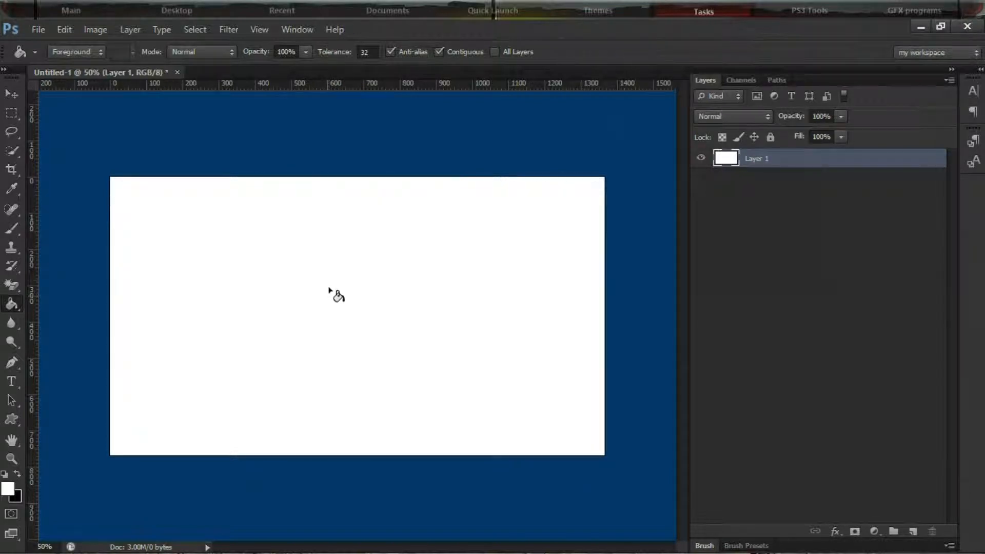
Activate the Brush tool and choose the 218 px paint-stroke tip from the lower part of the brush presets
scroll(325, 270, up, 1)
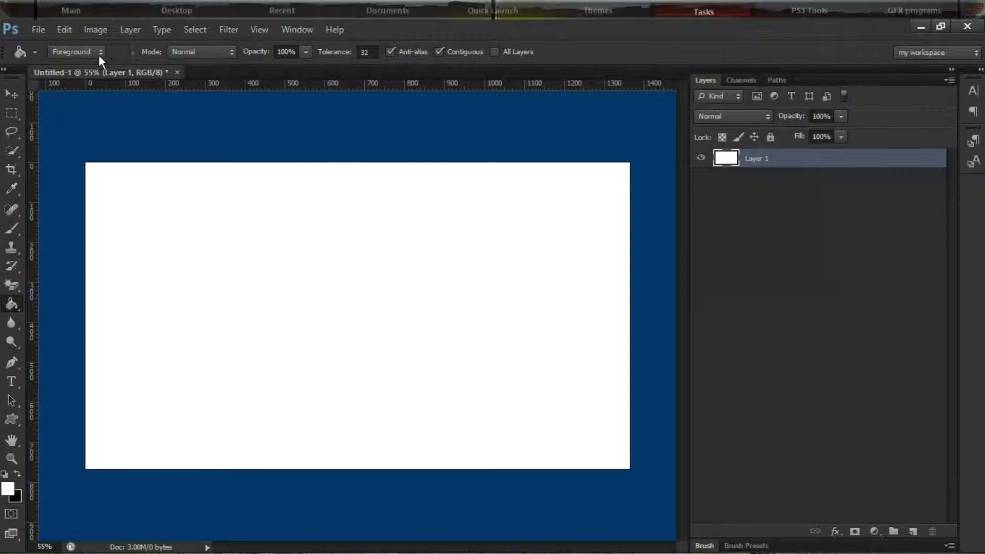
click(12, 229)
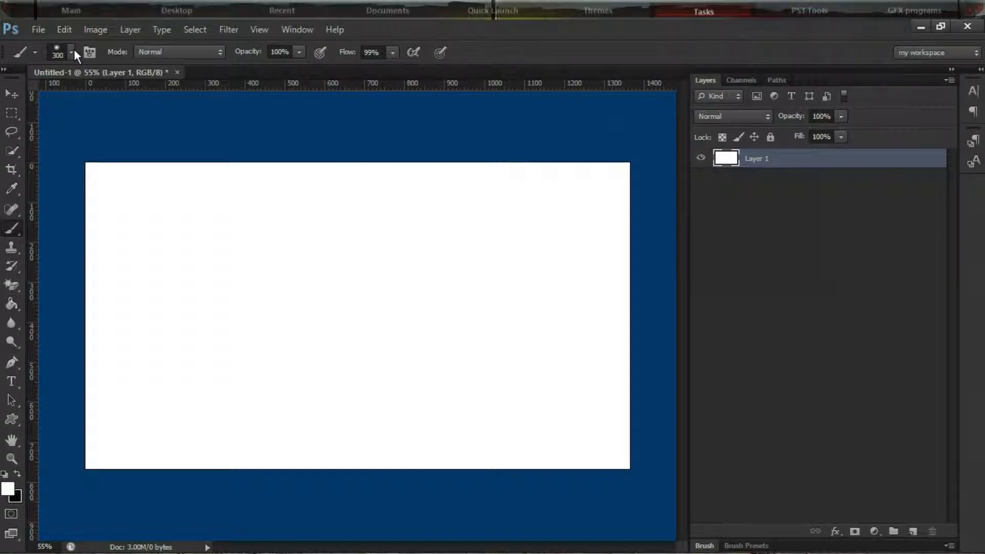
right_click(620, 259)
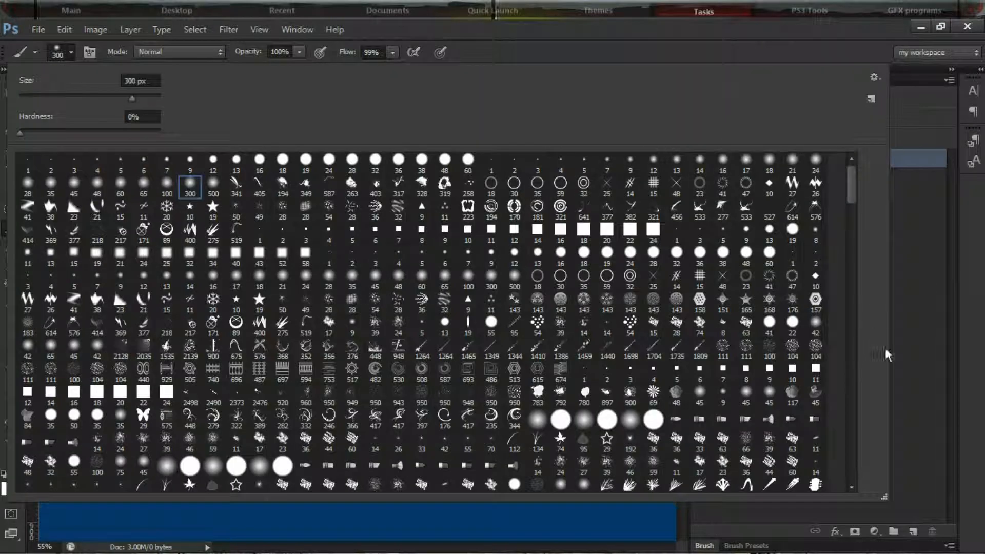
click(849, 468)
click(849, 469)
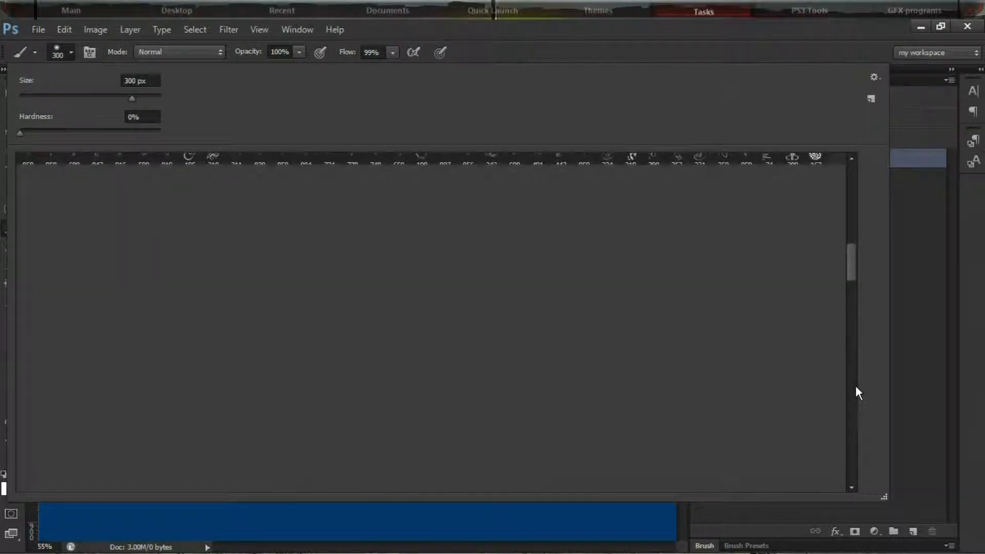
click(851, 404)
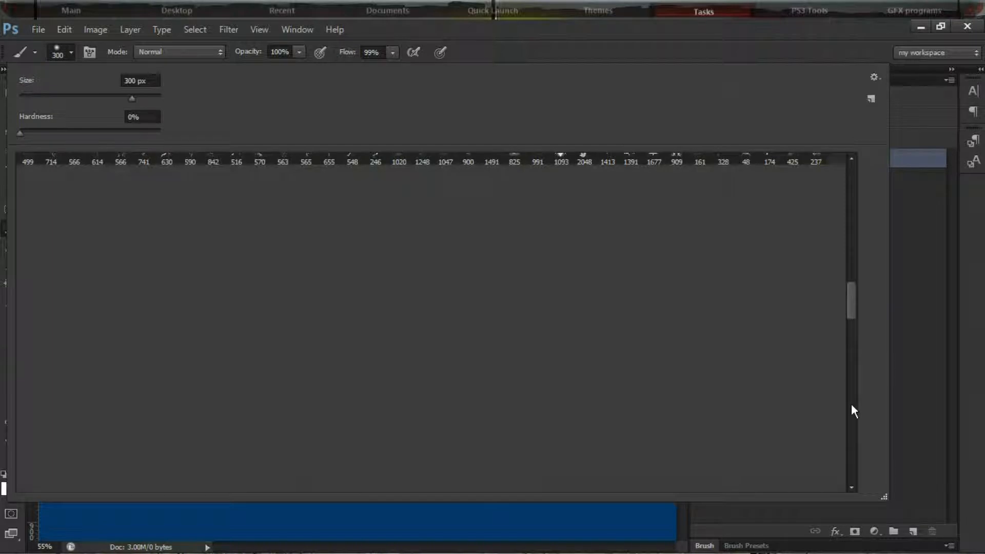
scroll(852, 406, up, 3)
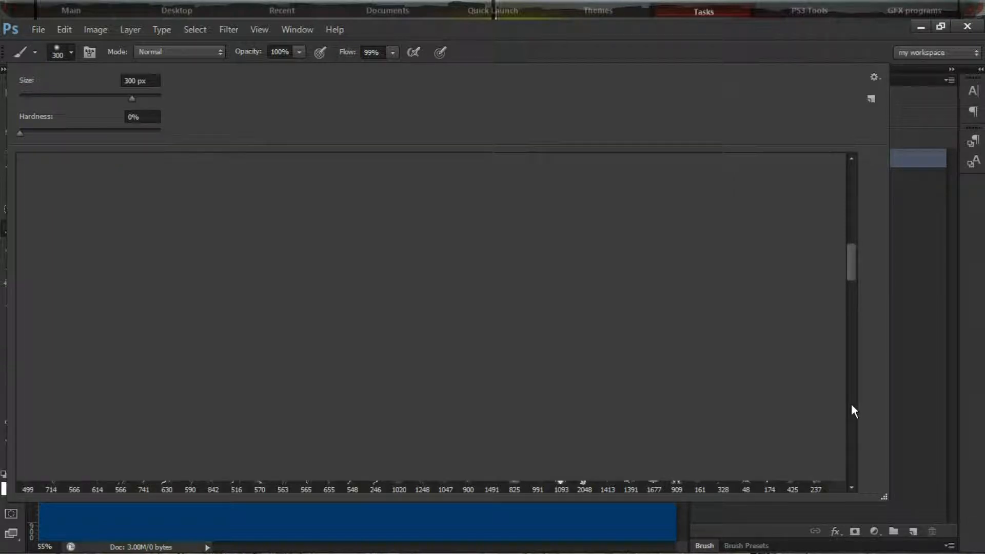
click(851, 404)
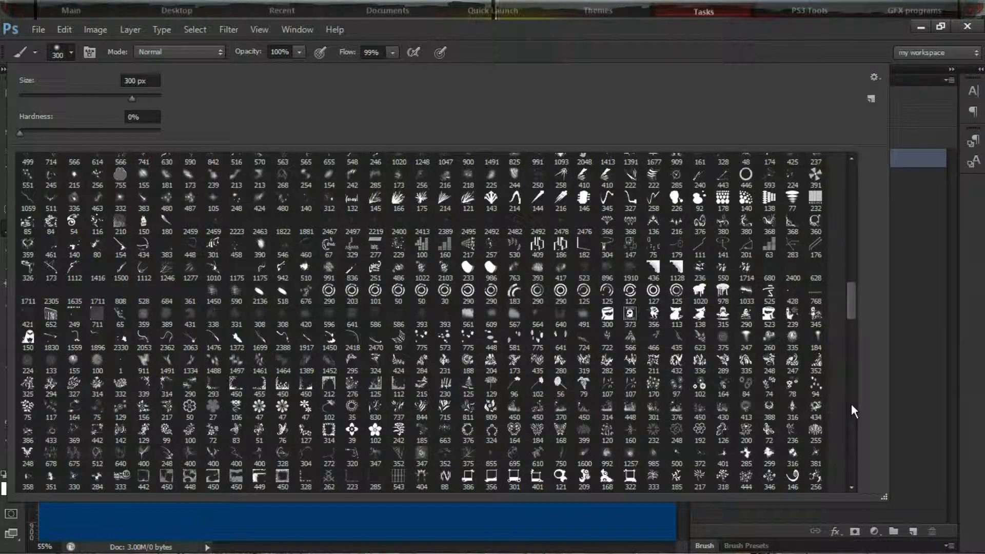
click(851, 404)
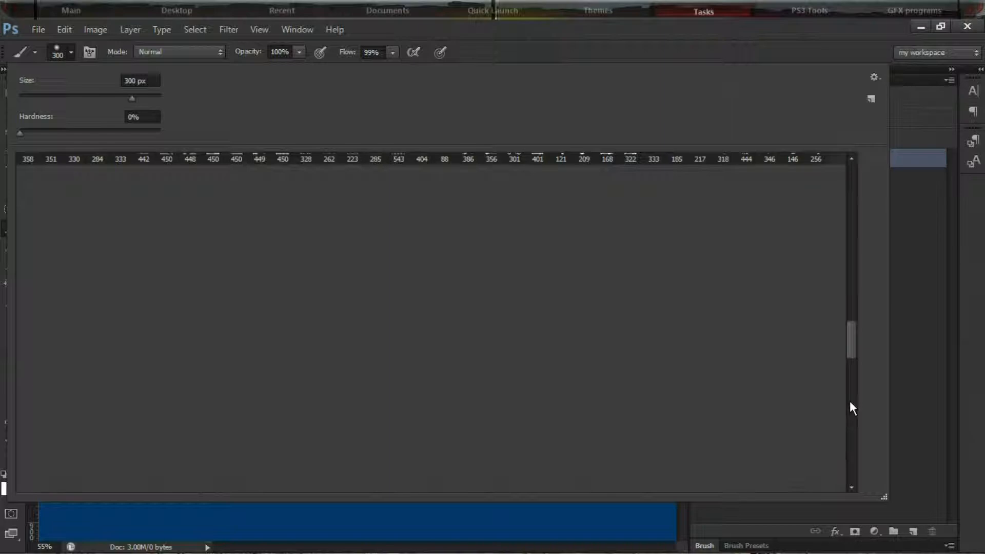
click(850, 402)
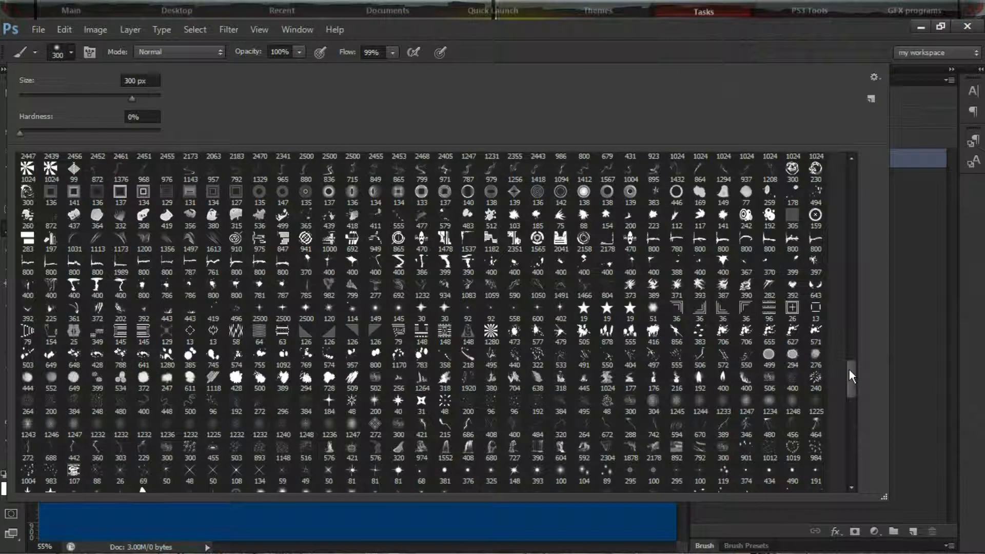
mouse_move(849, 369)
mouse_down()
mouse_move(857, 420)
mouse_move(853, 380)
mouse_up()
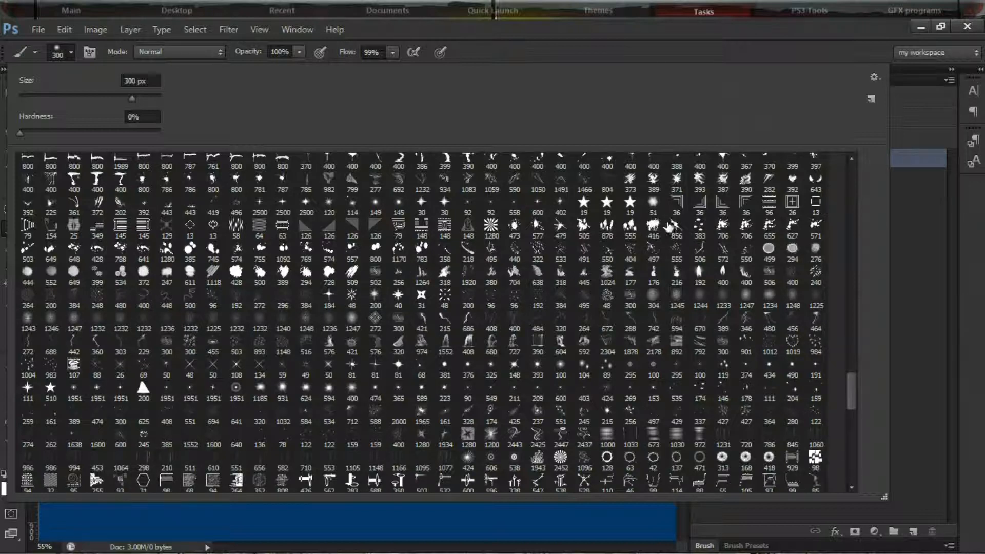
click(468, 252)
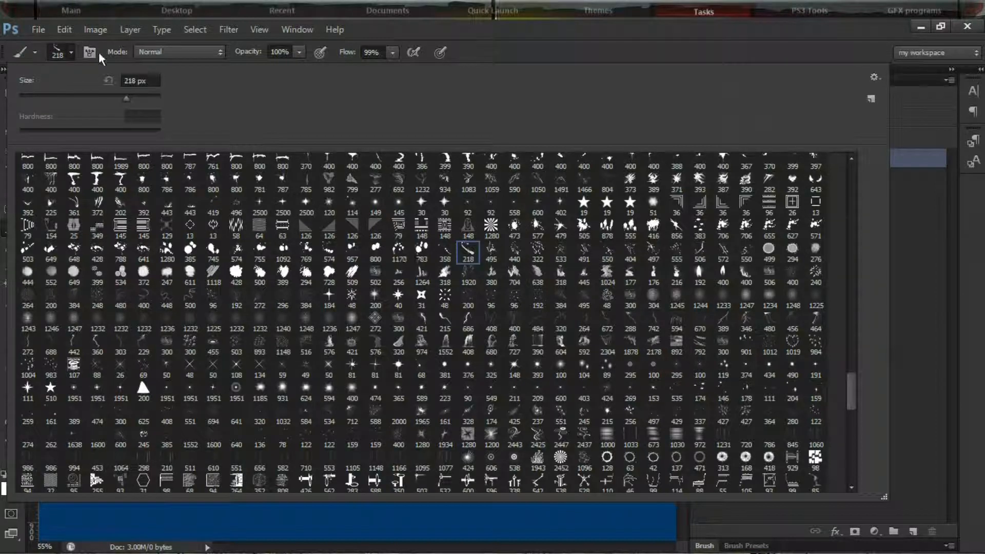
Enlarge the paint-stroke brush to 500 px and rotate its tip to an angle of 27°
click(69, 51)
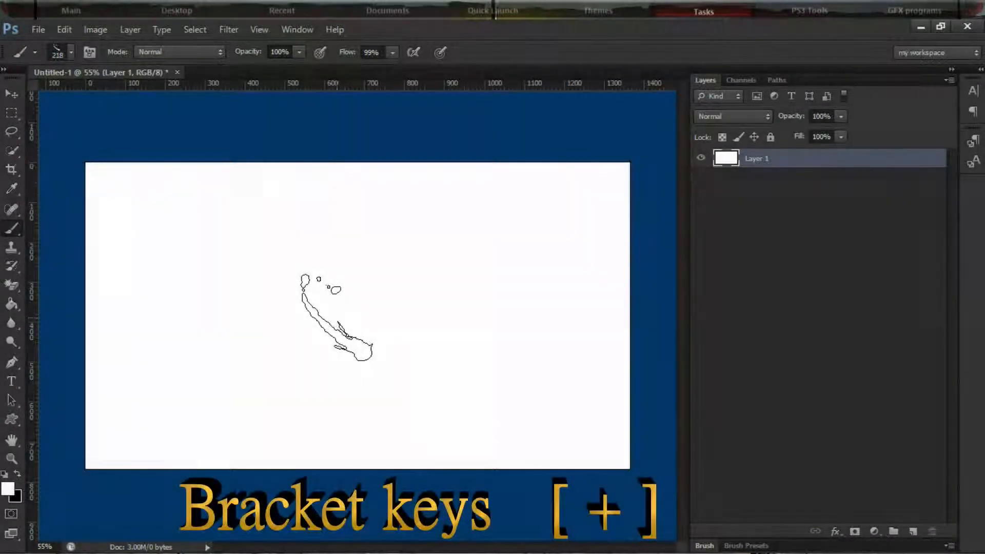
key(bracketright)
key(bracketright)
key(bracketright)
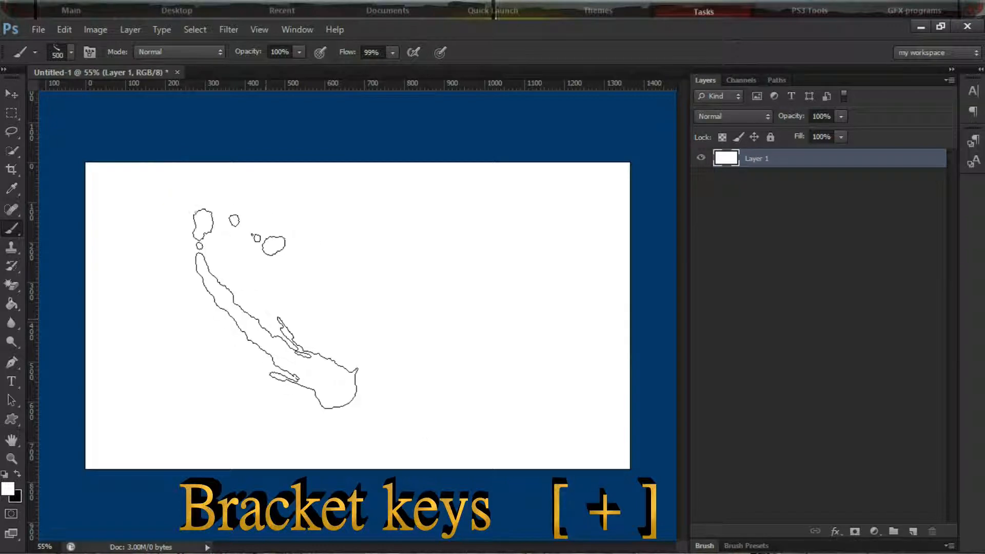
click(91, 52)
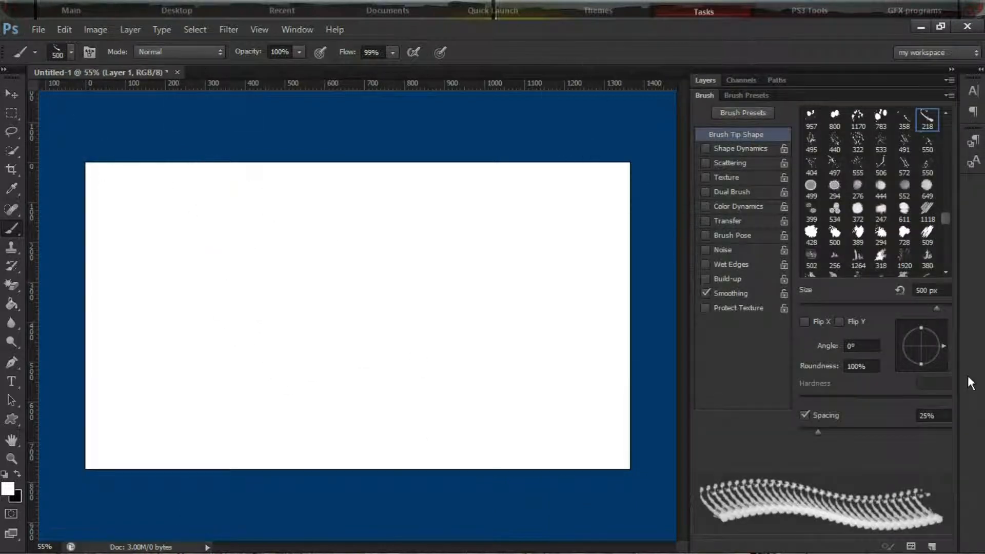
drag(940, 343, 940, 336)
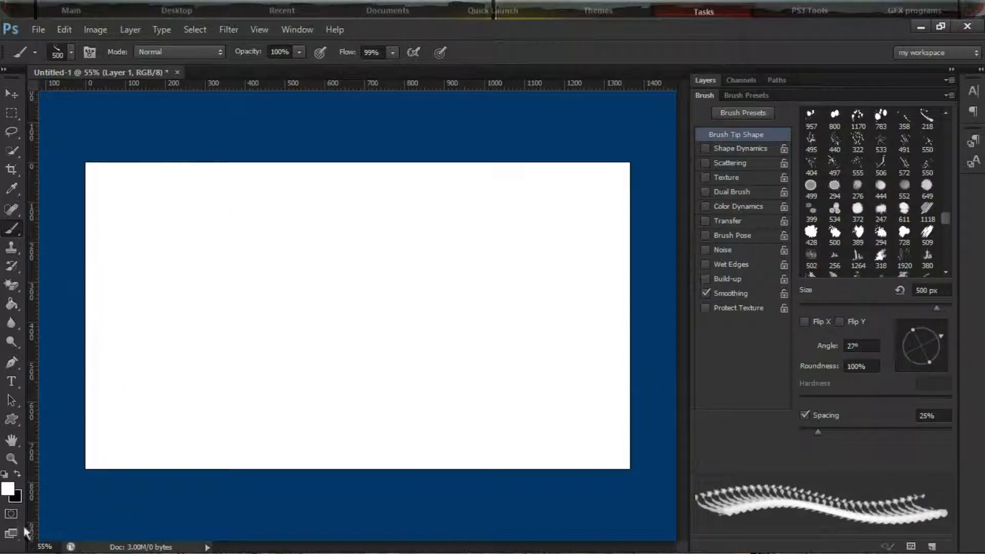
Make black the foreground color and stamp the stroke on the canvas's upper-left area, plus once at −134° on the lower-right area
click(18, 475)
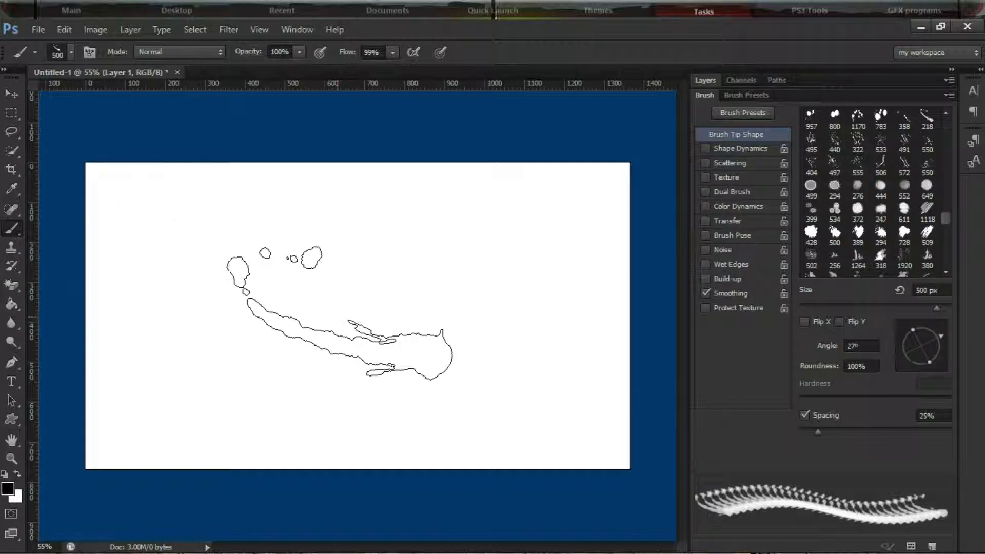
click(261, 273)
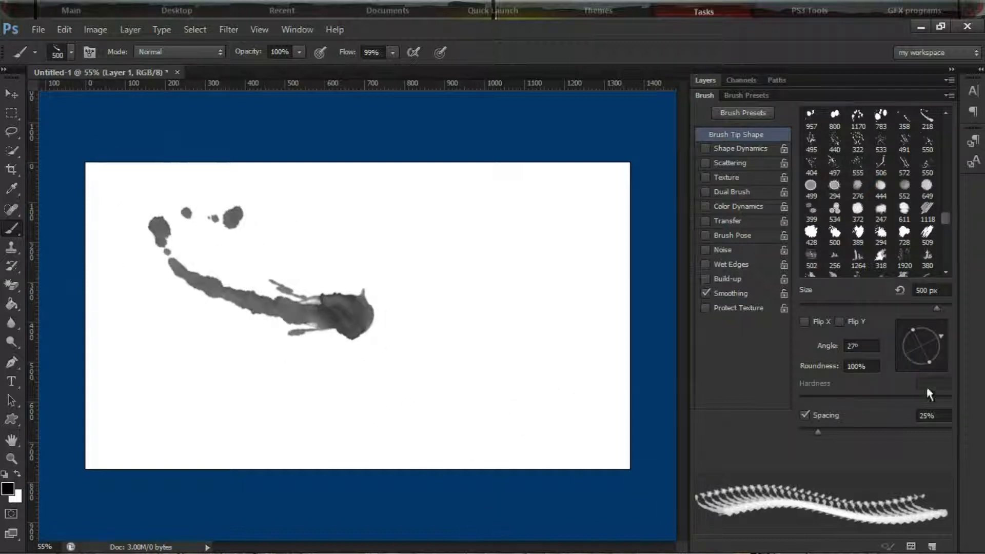
mouse_move(937, 334)
mouse_down()
mouse_move(922, 371)
mouse_move(907, 359)
mouse_up()
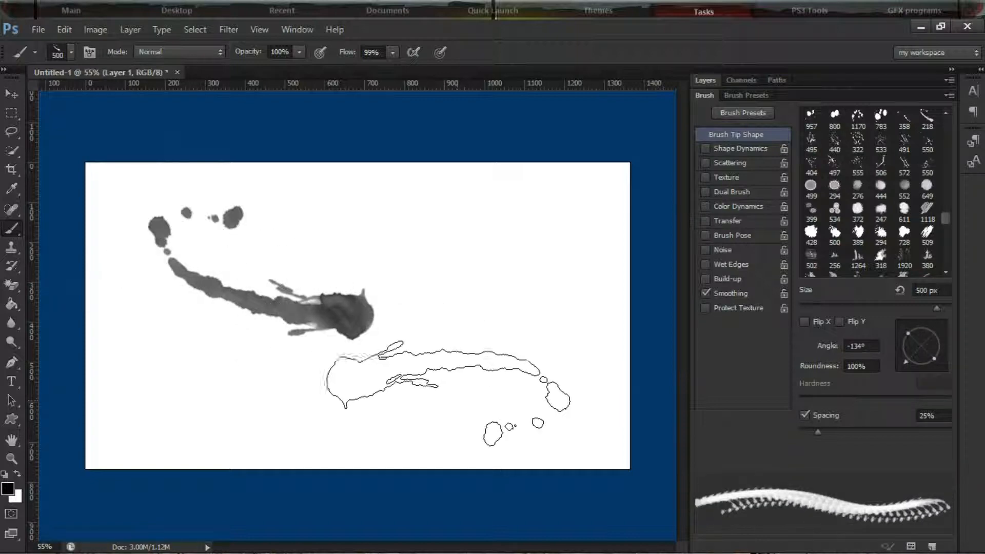
click(448, 381)
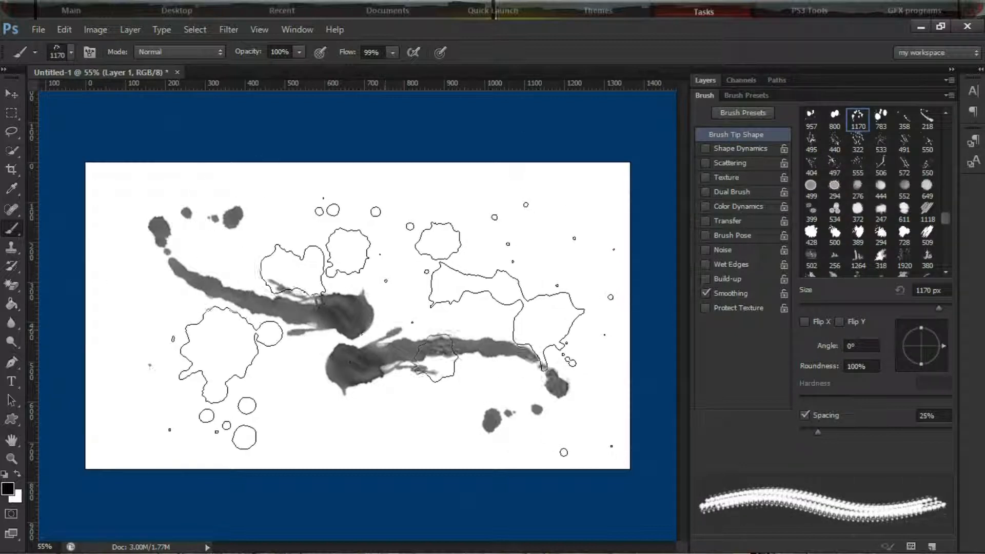
Stamp the 1170 px splatter tip at 800 px across the canvas center and the 440 px droplet tip over the strokes' left part
key(bracketleft)
key(bracketleft)
key(bracketleft)
key(bracketleft)
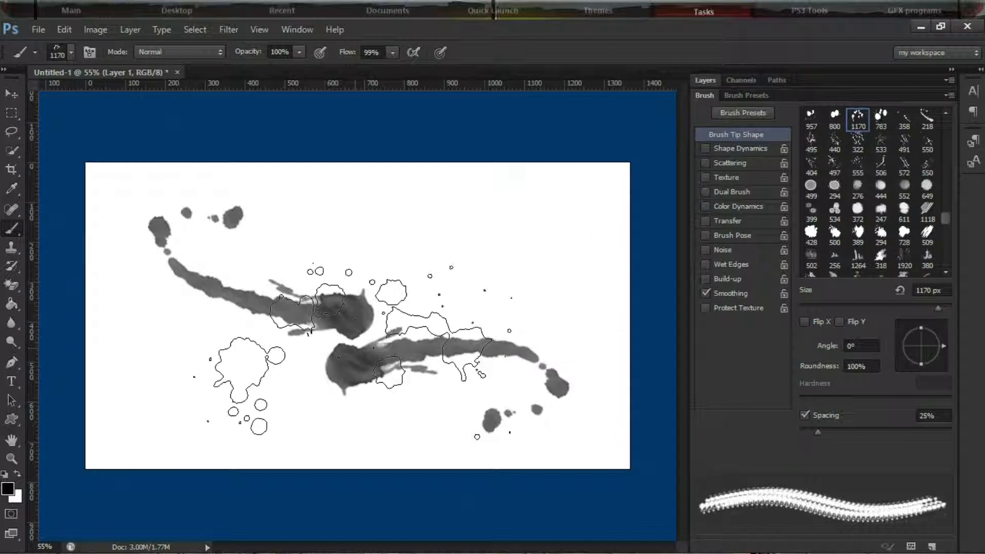
click(380, 349)
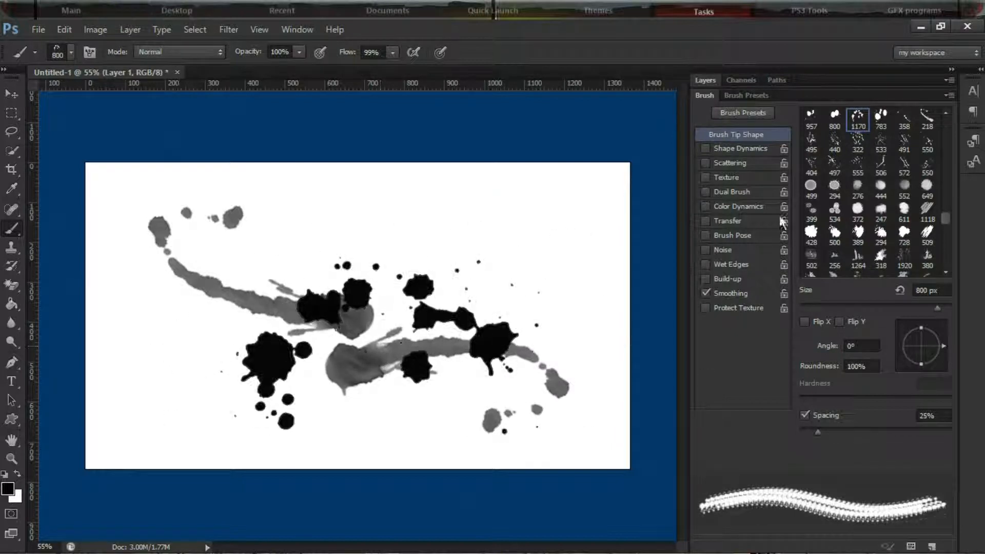
click(835, 141)
drag(264, 352, 275, 359)
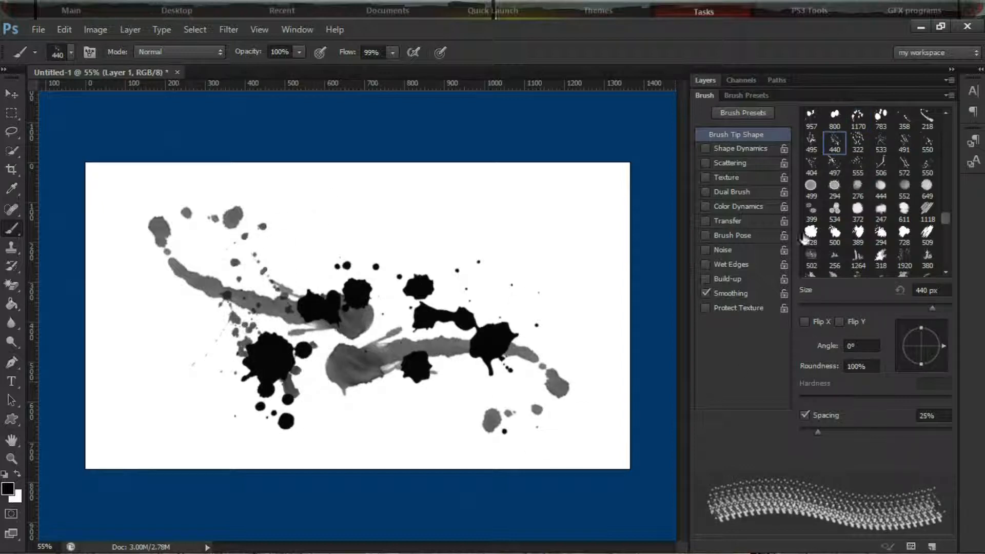
Stamp the 509 px dry-brush tip once in the canvas center at 500 px with an angle of 108°
click(927, 235)
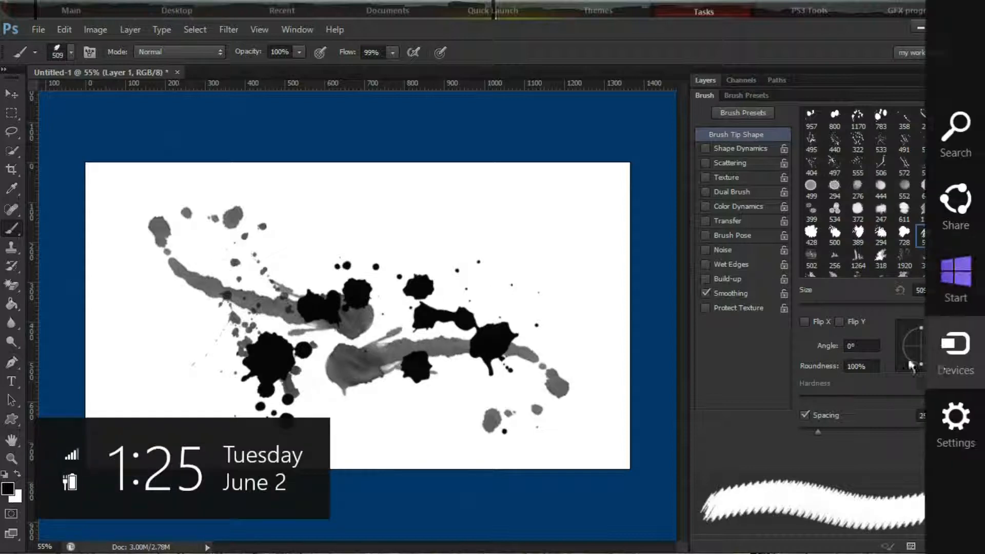
drag(942, 346, 916, 324)
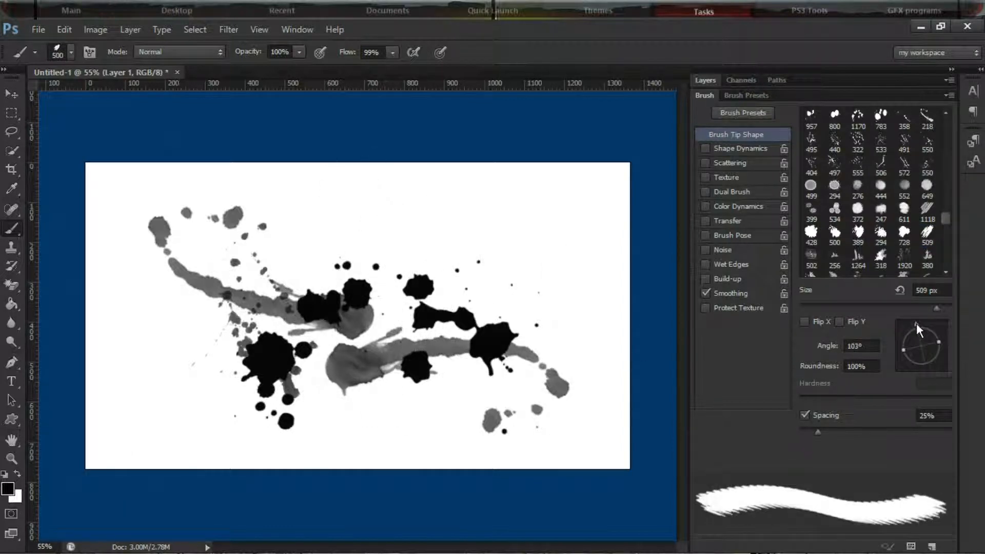
click(395, 378)
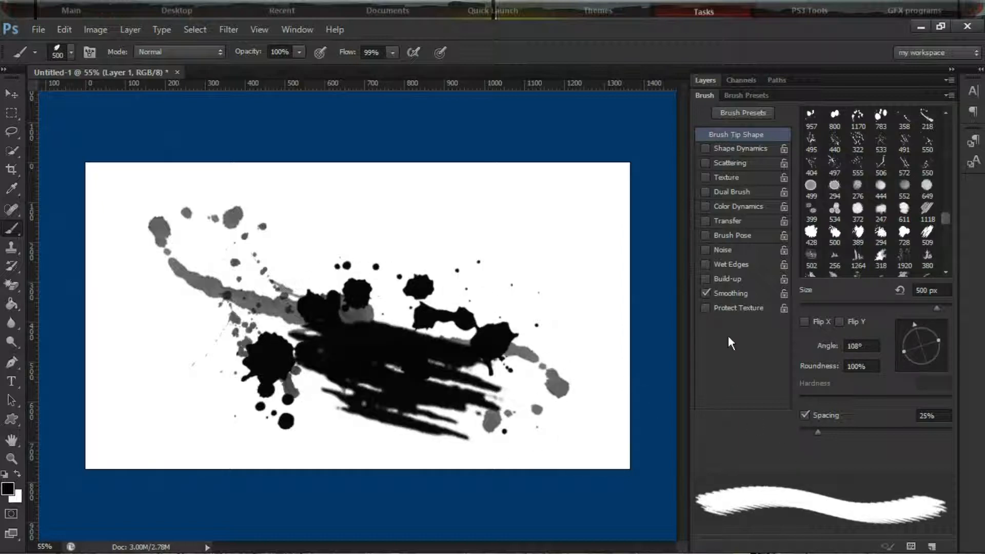
Choose the 1170 px splatter tip again, reduce it to 1000 px and stamp it once over the middle of the artwork
click(951, 248)
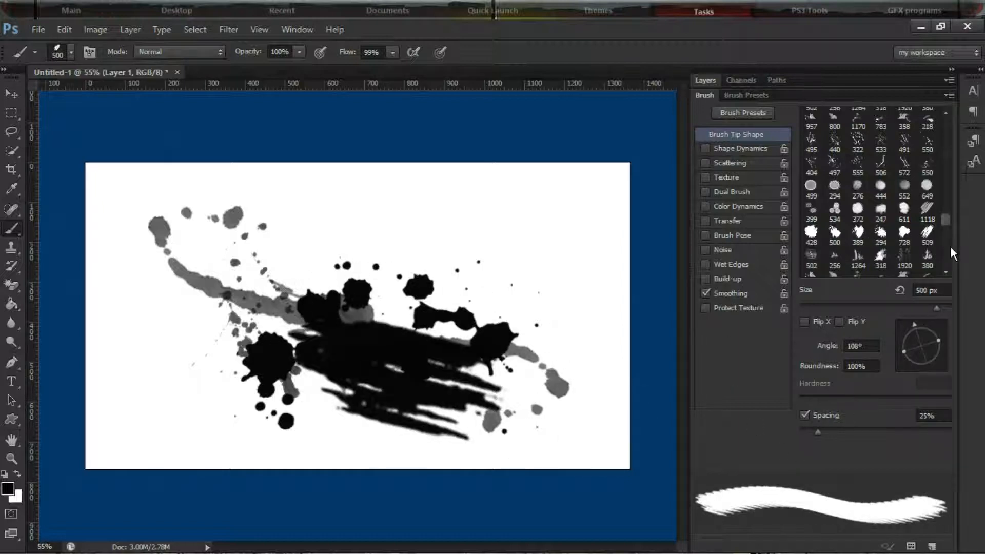
click(945, 182)
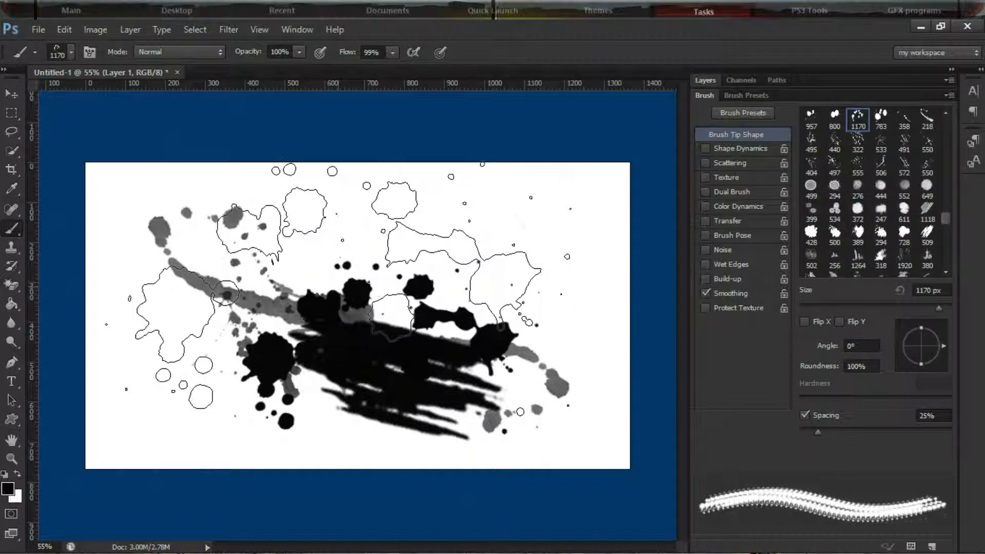
key(bracketleft)
key(bracketleft)
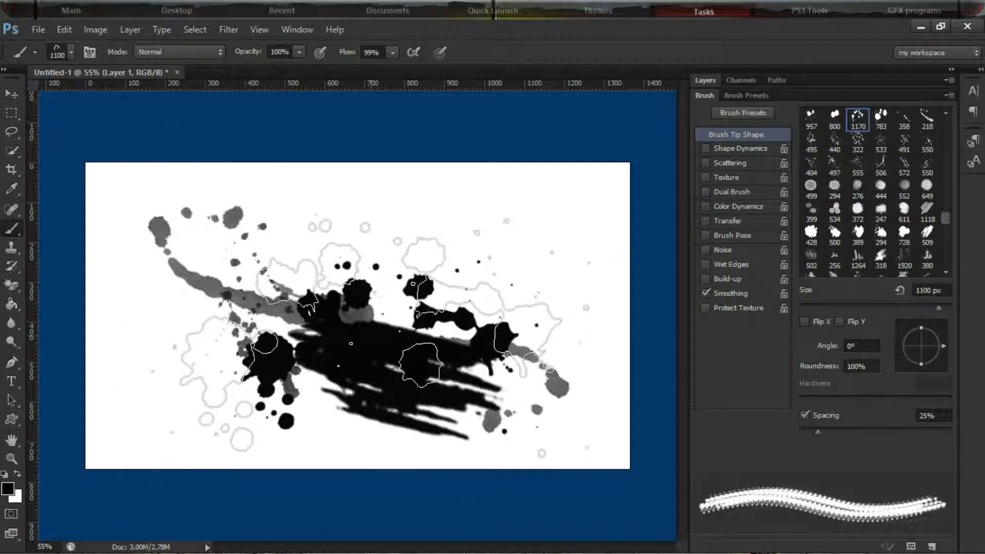
click(349, 326)
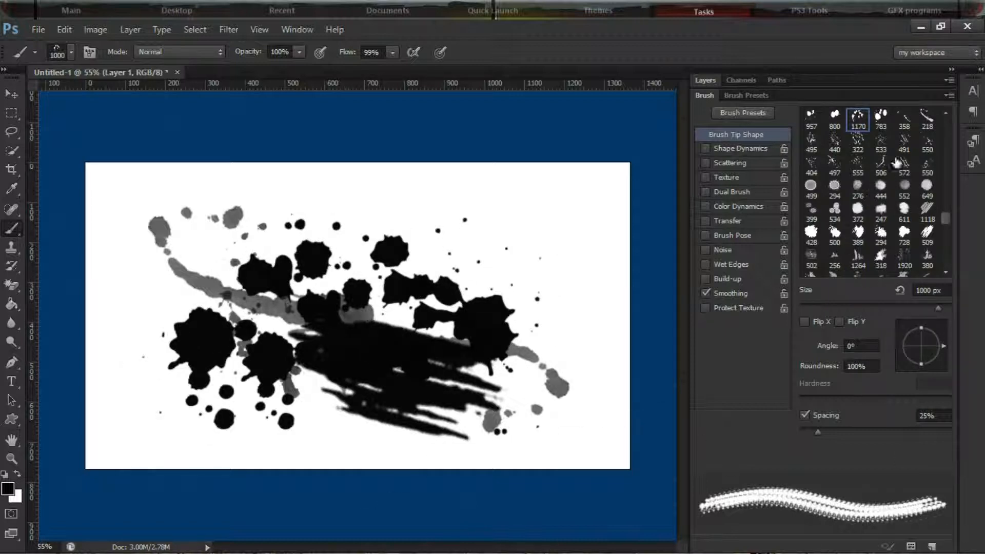
Stamp the 358 px droplet-trail tip, rotated to −161°, over the left and upper-middle parts of the splatter
click(904, 117)
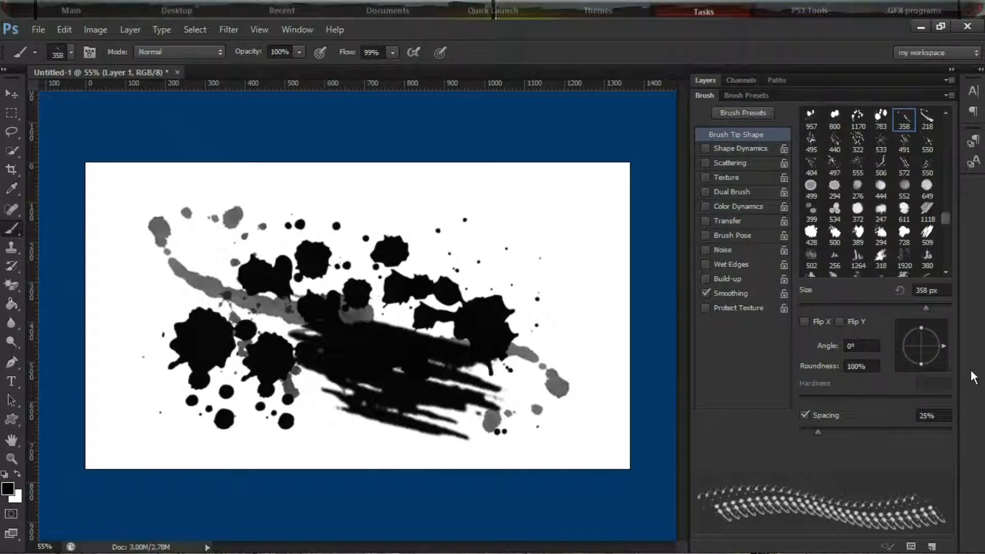
mouse_move(944, 345)
mouse_down()
mouse_move(928, 367)
mouse_move(892, 355)
mouse_up()
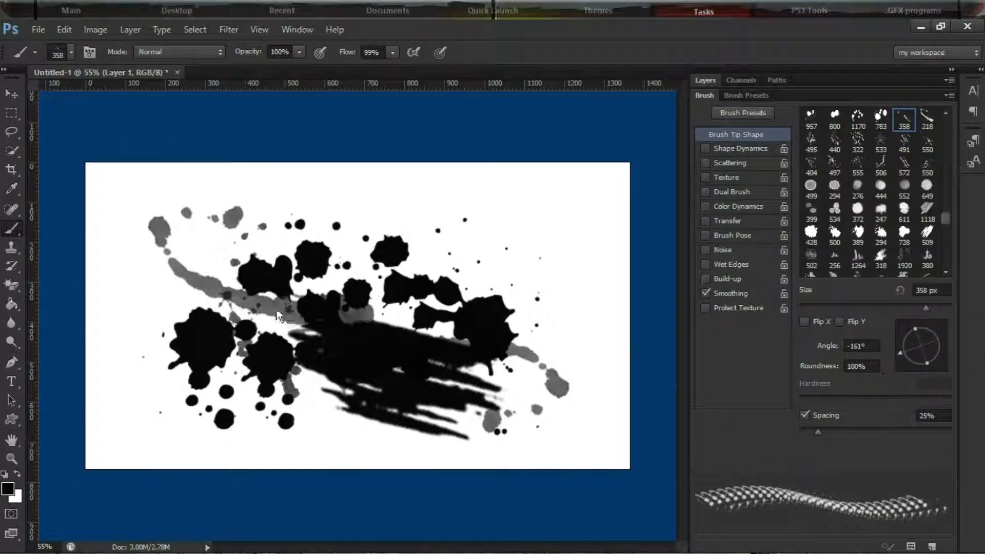
click(245, 323)
click(308, 254)
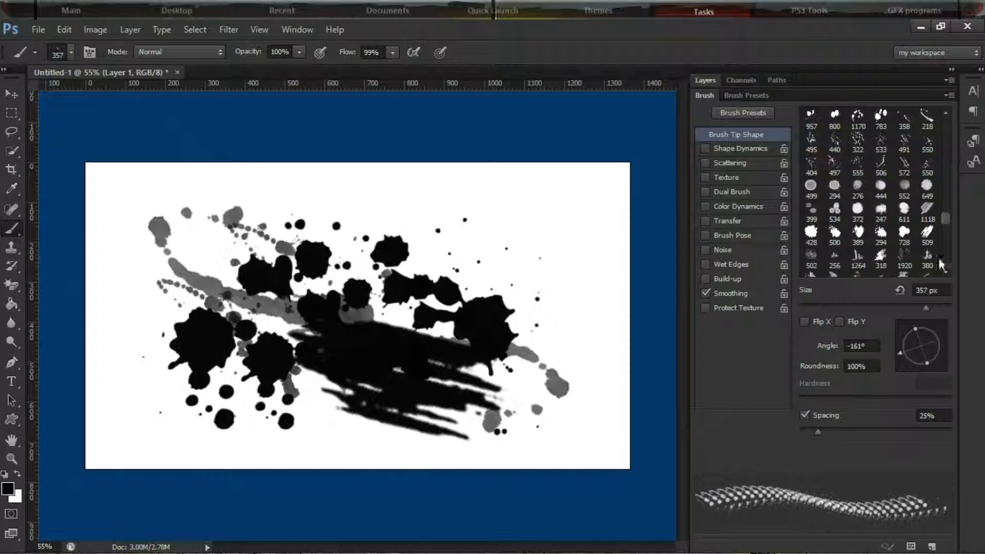
Stamp the 218 px paint-stroke tip on the left part and on the upper right-center of the splatter
click(927, 119)
click(255, 299)
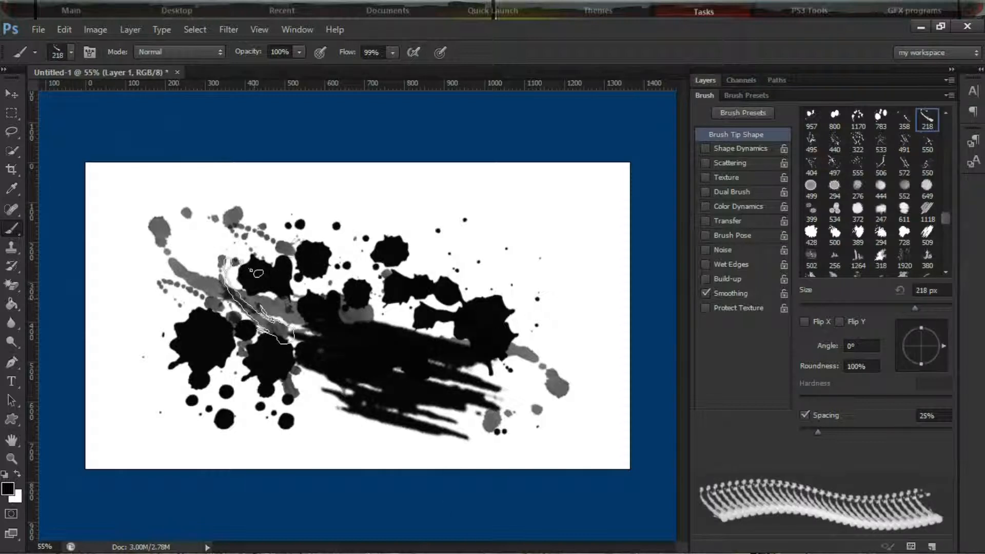
click(419, 282)
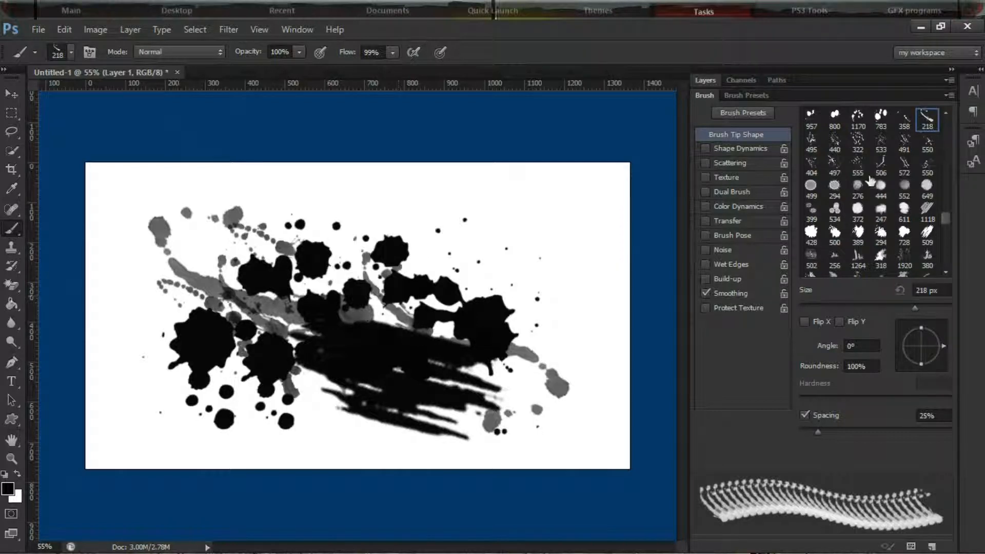
Stamp the 1170 px splatter tip over the center of the artwork at 929 px, rotated to 180°
click(867, 119)
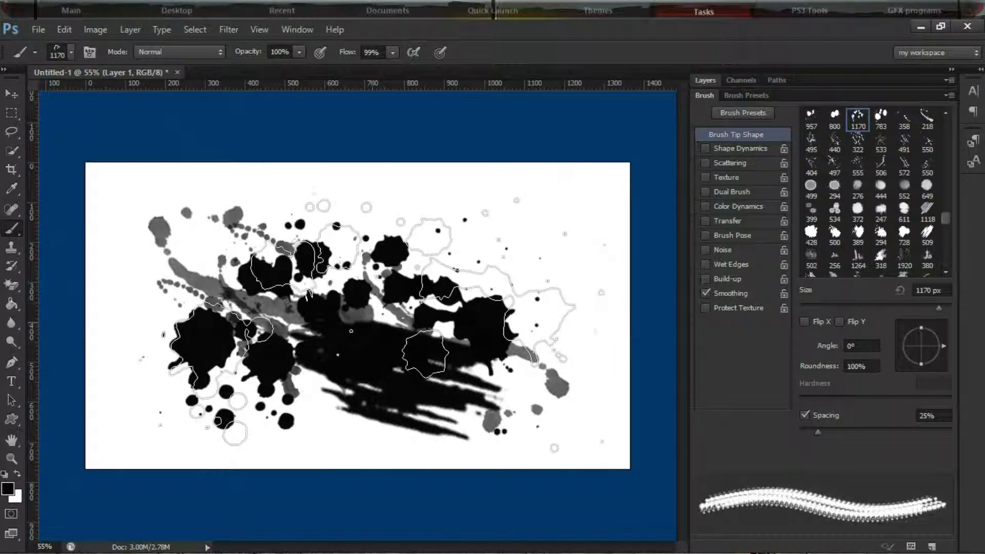
key(bracketleft)
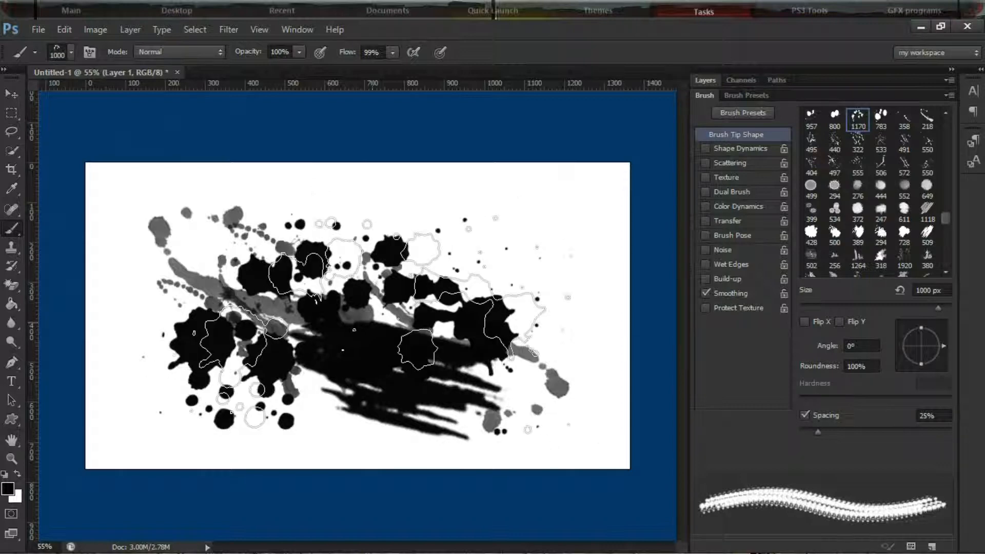
key(bracketleft)
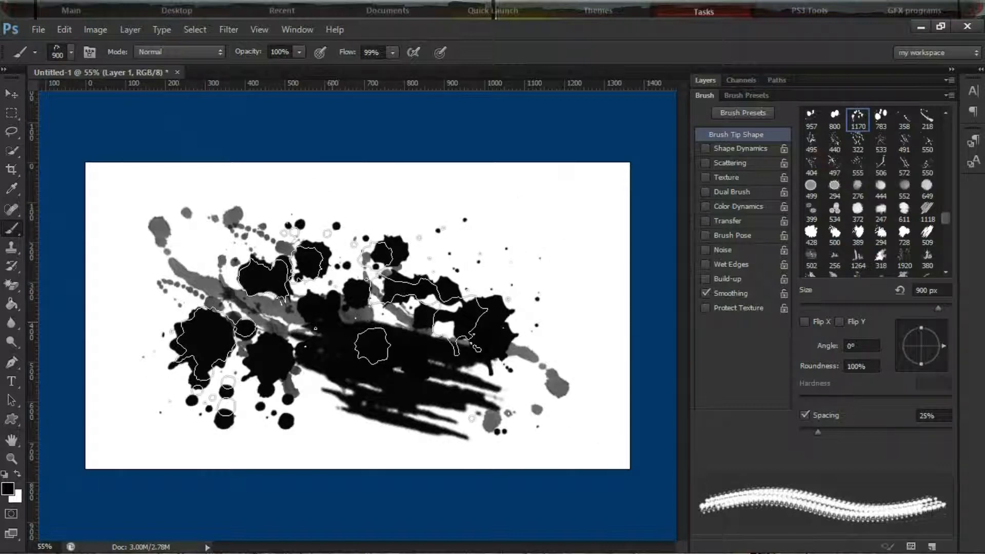
mouse_move(982, 445)
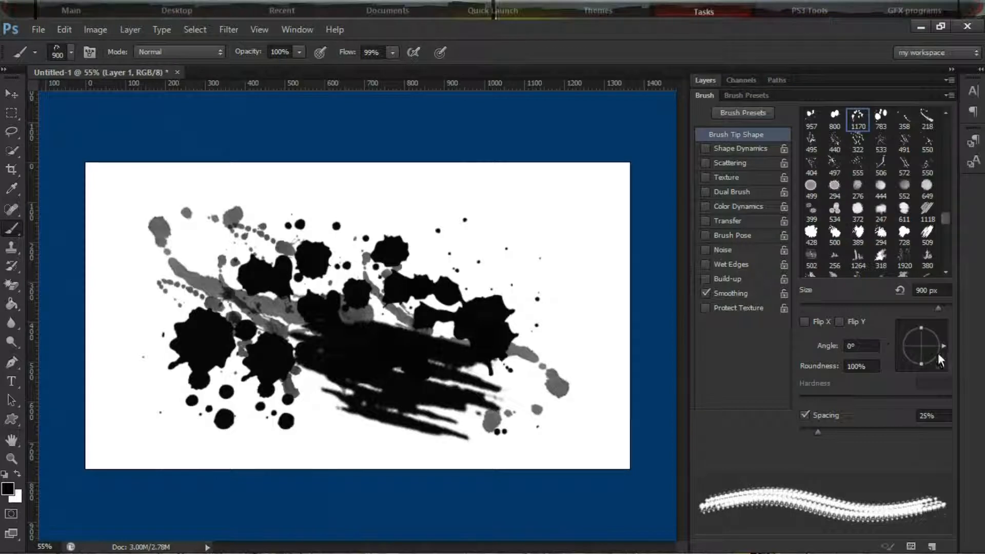
mouse_move(945, 348)
mouse_down()
mouse_move(919, 369)
mouse_move(904, 345)
mouse_up()
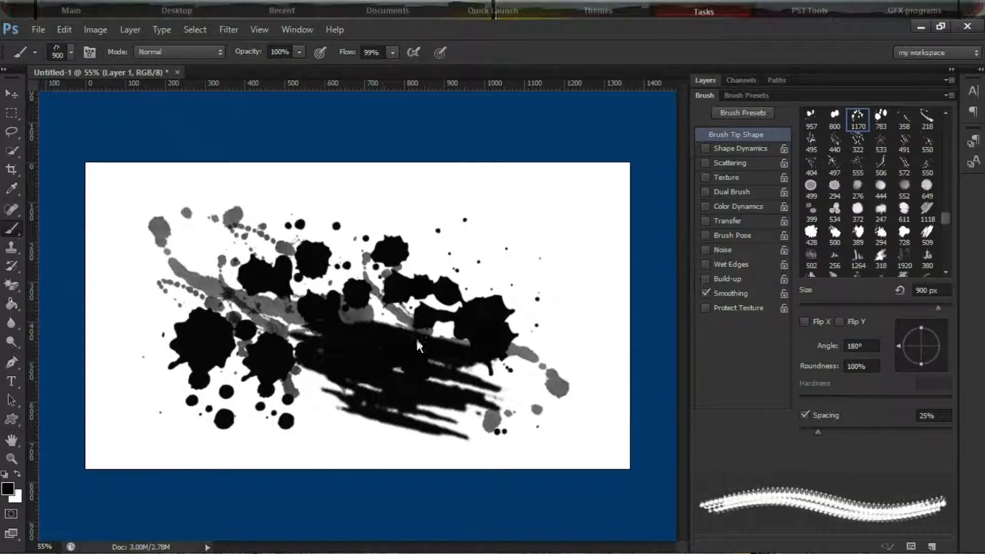
click(352, 316)
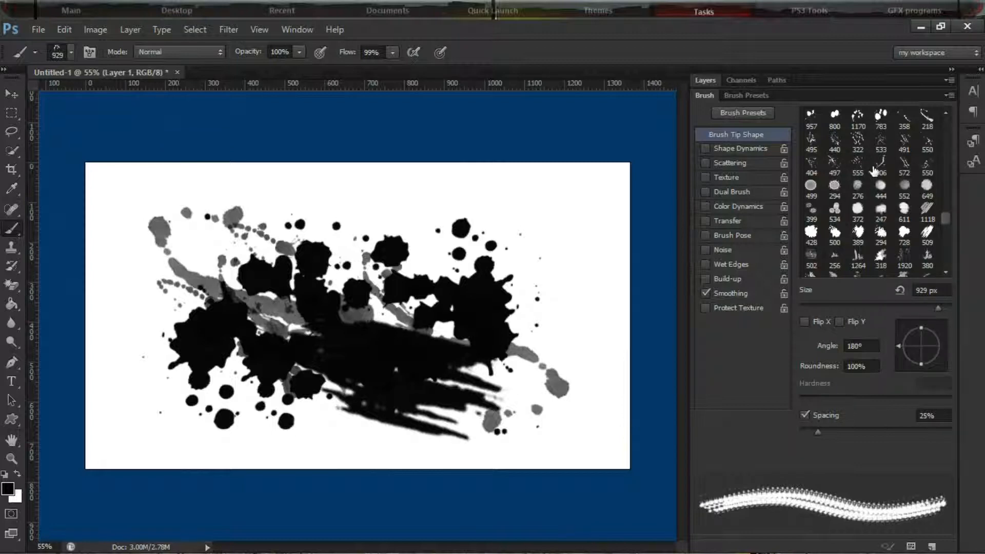
Stamp the 572 px streak tip at 500 px and 31° around the splatter, including its lower-right and lower-left edges, and show the layers again
click(906, 164)
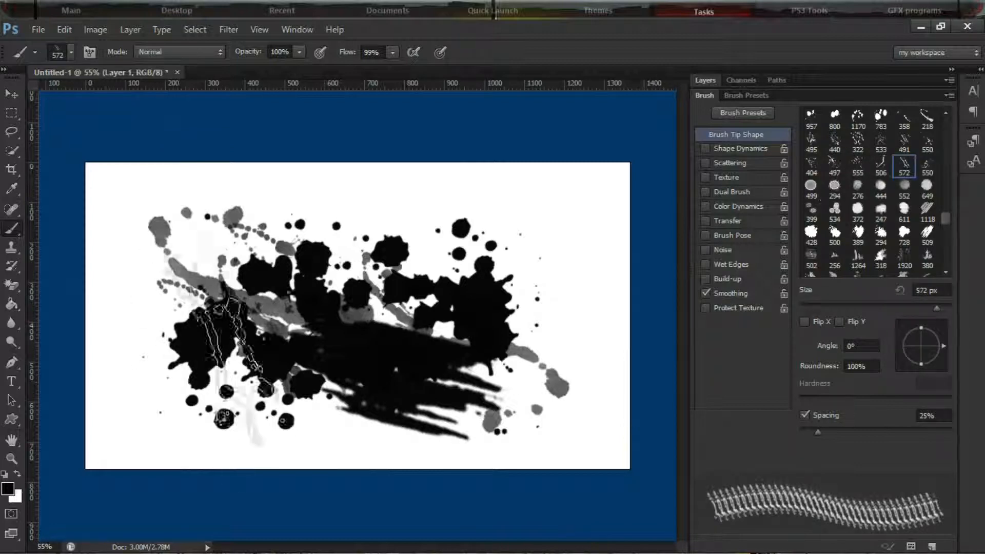
drag(943, 344, 941, 337)
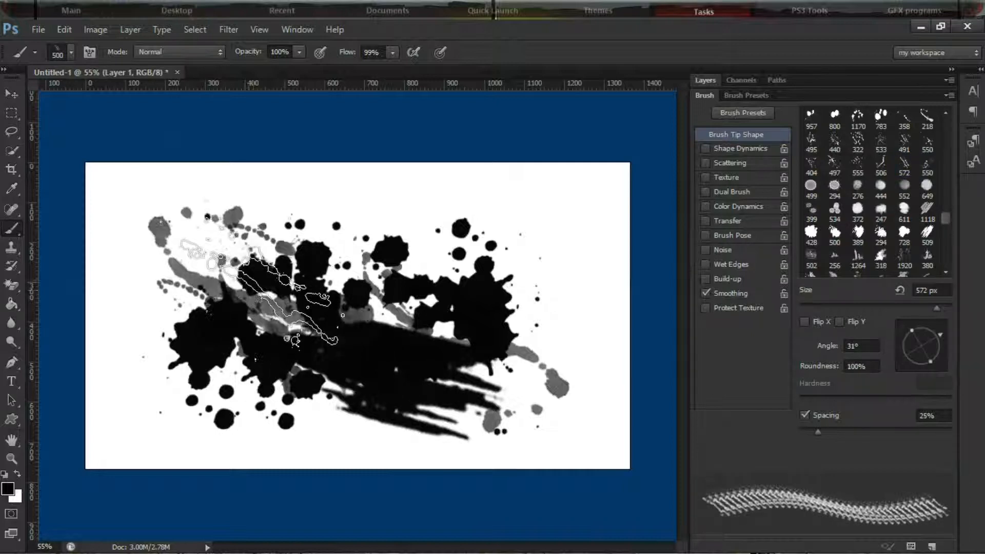
click(505, 382)
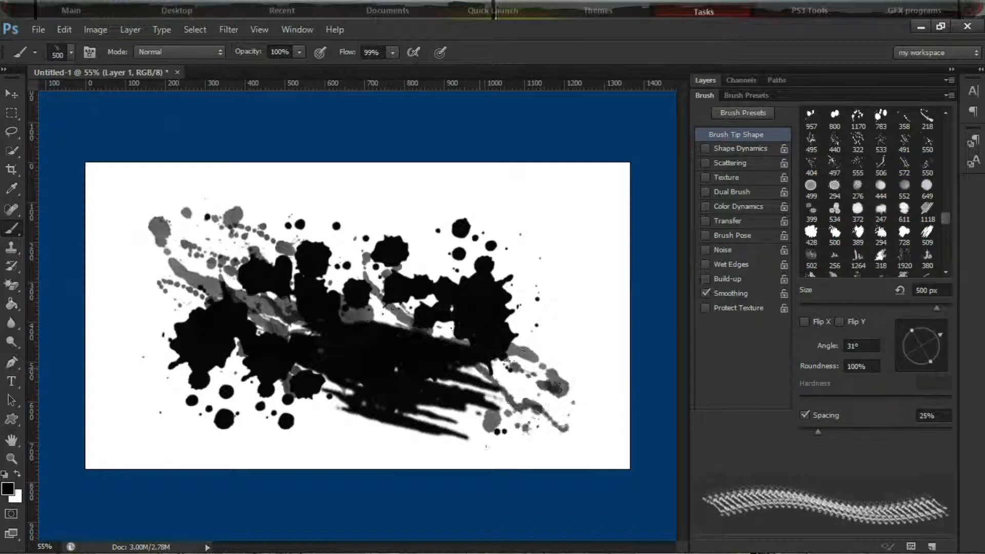
click(364, 298)
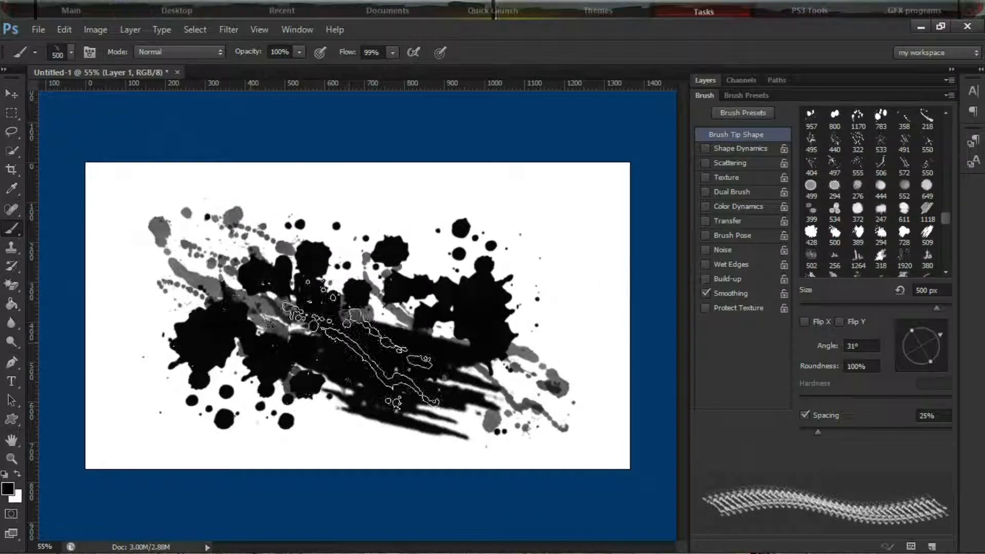
click(295, 426)
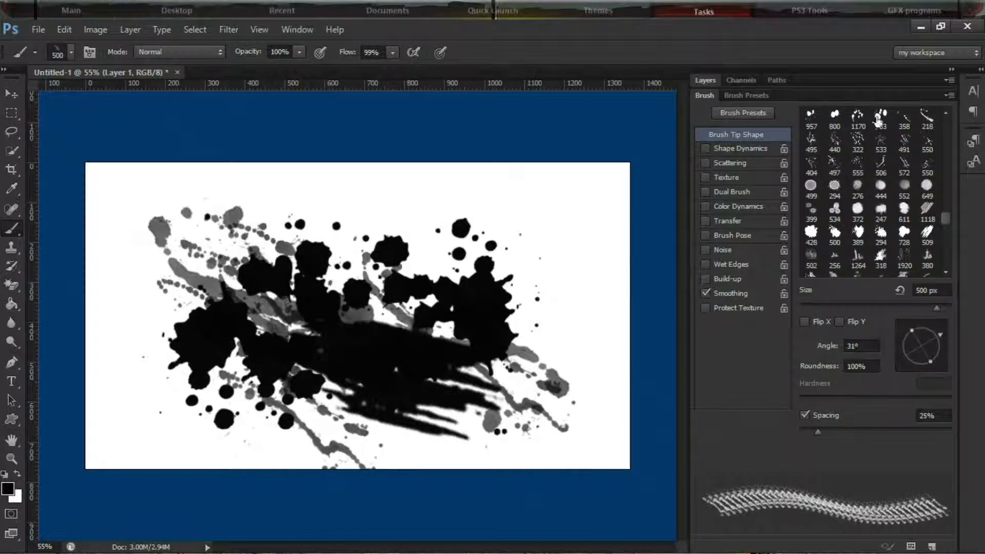
click(696, 79)
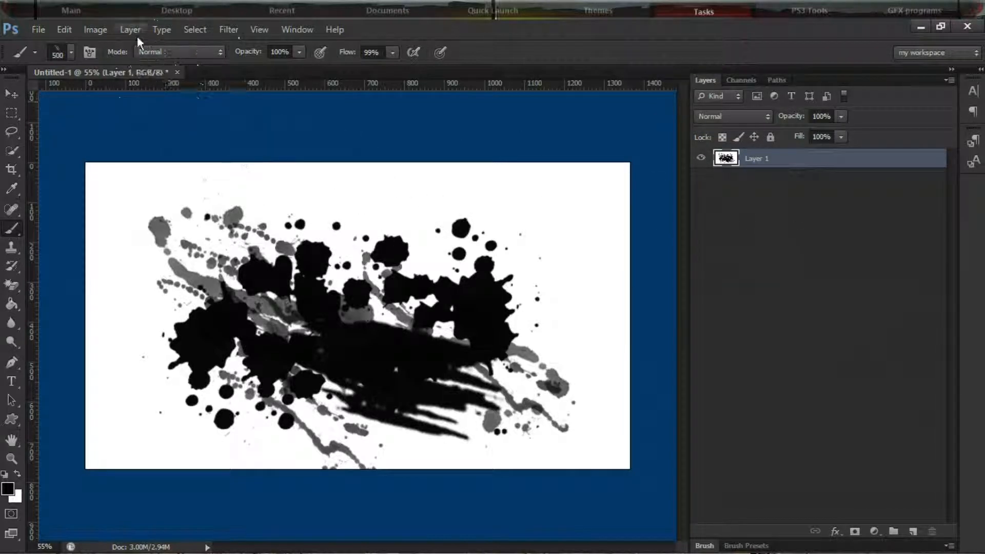
Open the photo hotmodel.jpg from the Pictures library
click(42, 28)
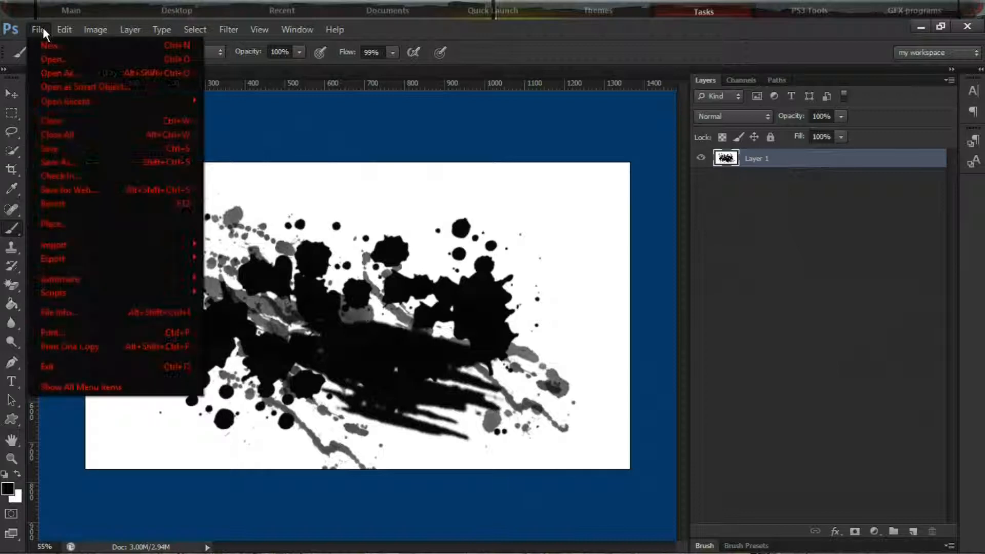
click(76, 57)
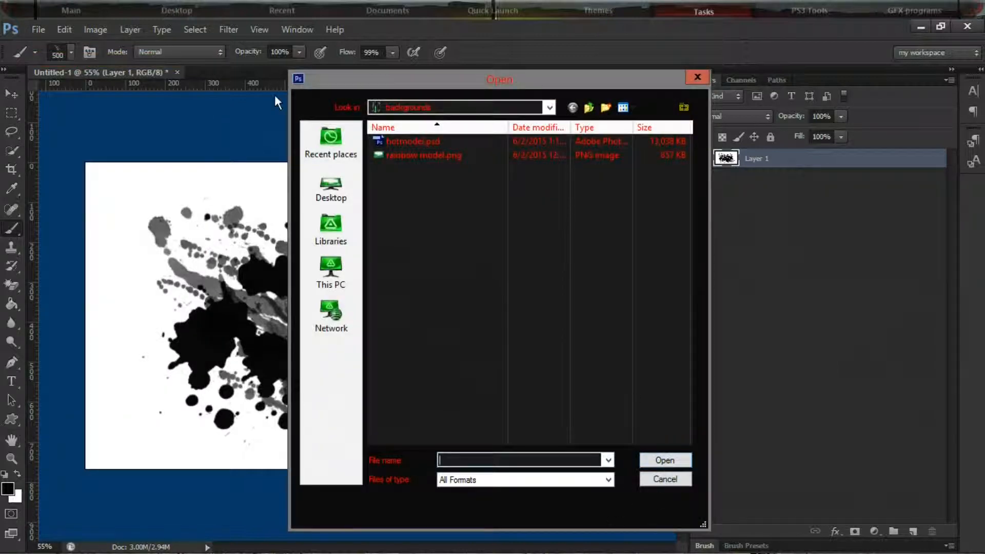
click(330, 277)
click(331, 231)
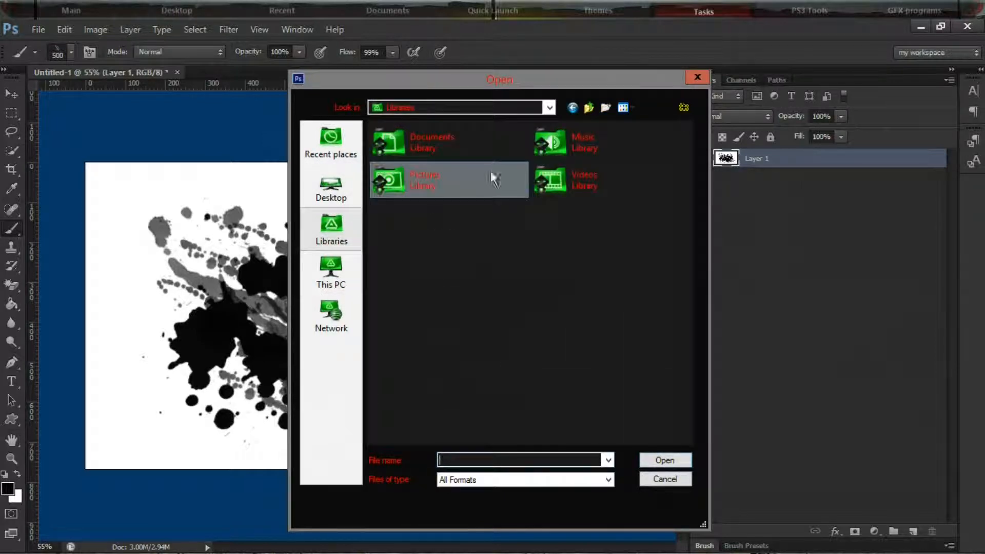
click(448, 183)
click(402, 186)
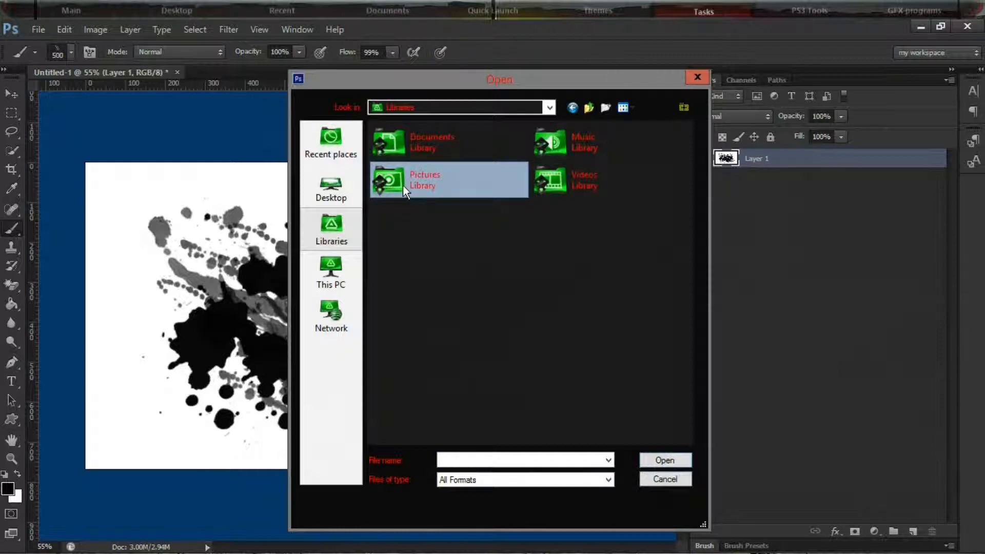
key(Return)
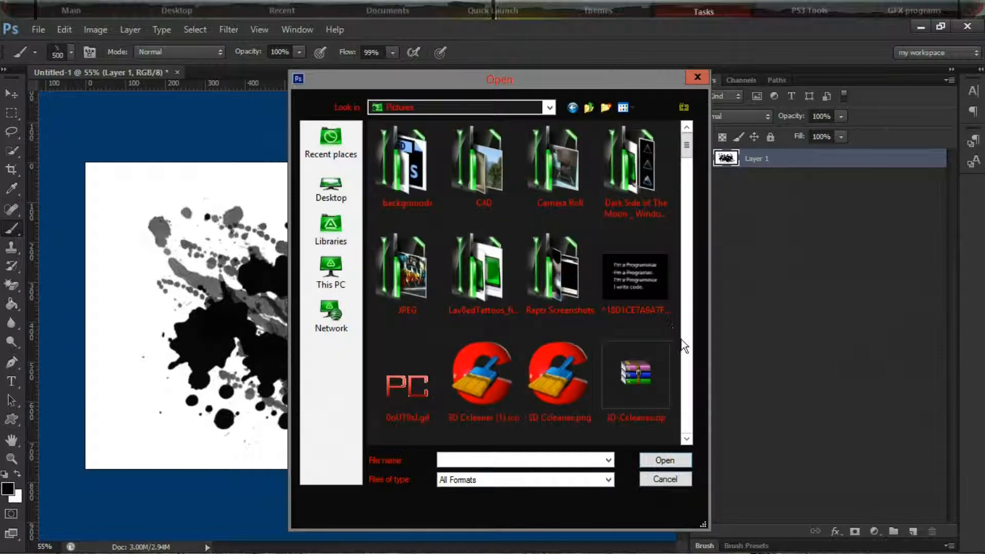
scroll(685, 344, down, 3)
scroll(684, 344, down, 10)
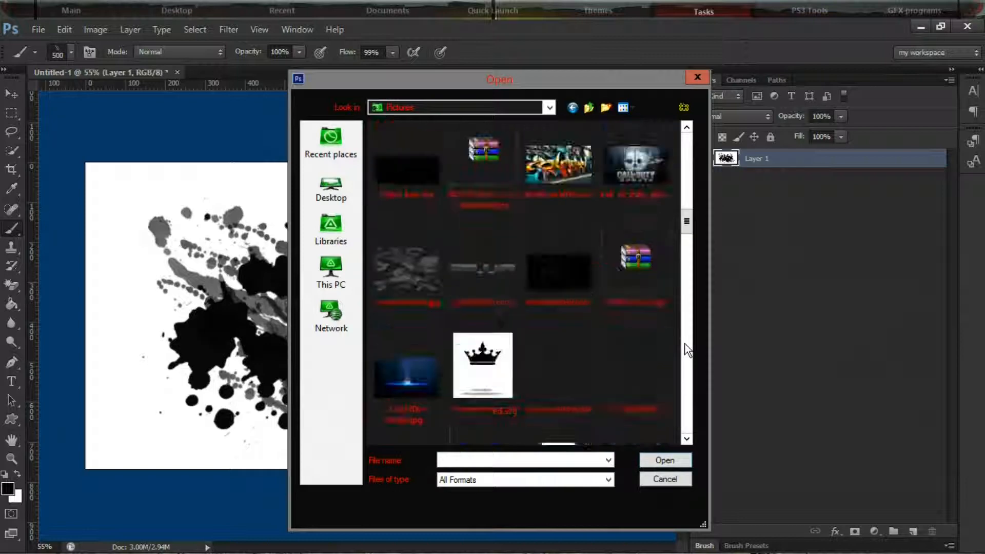
scroll(685, 347, down, 7)
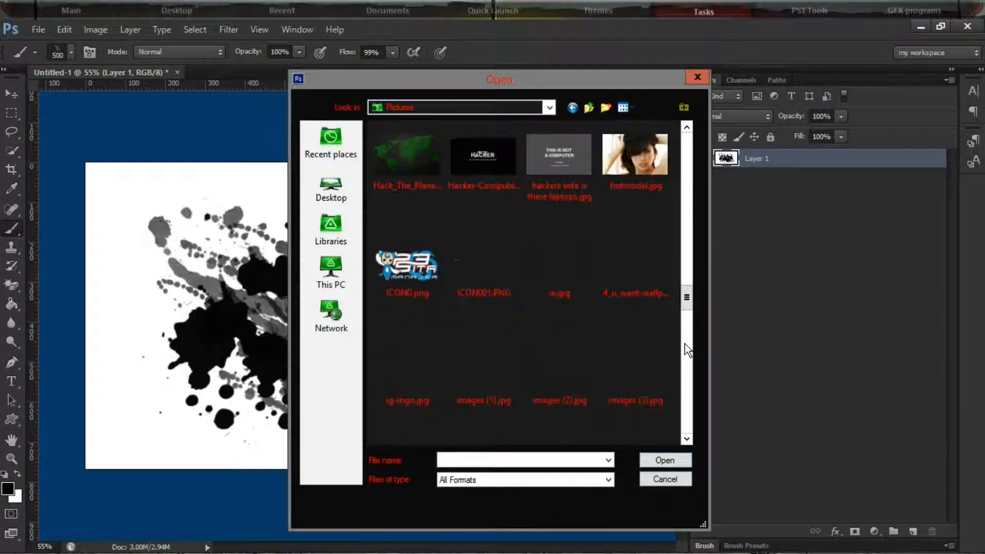
click(635, 164)
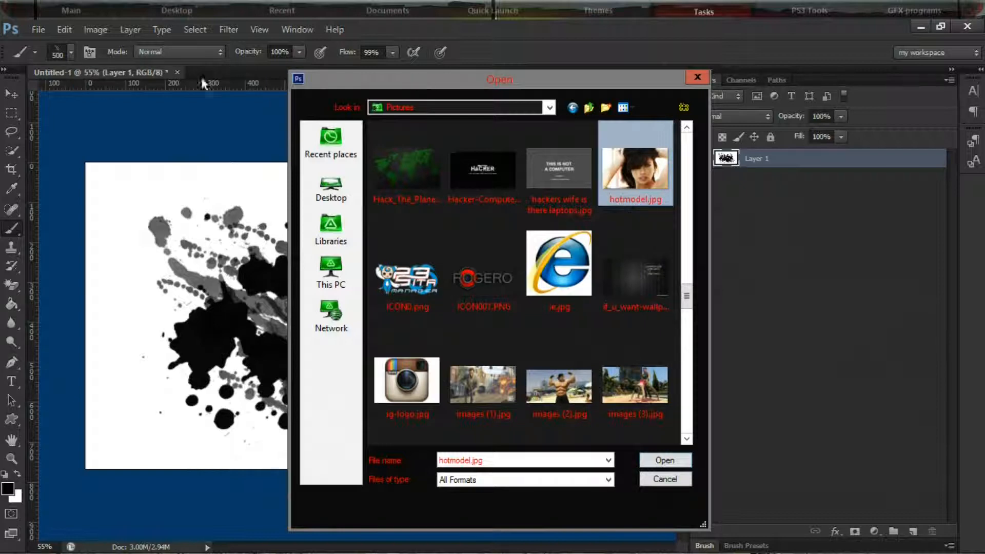
click(658, 460)
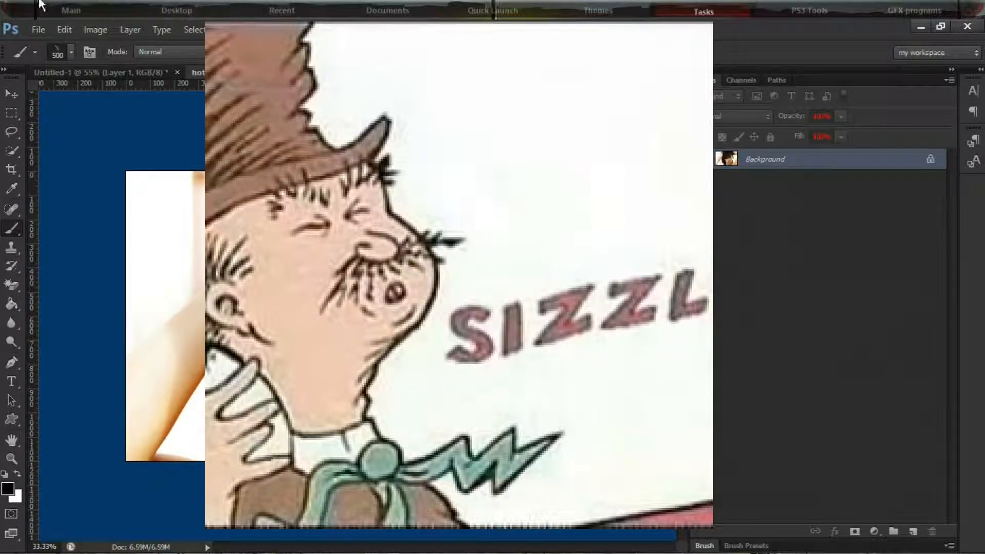
Convert the model photo to grayscale with the Black & White image adjustment
click(183, 30)
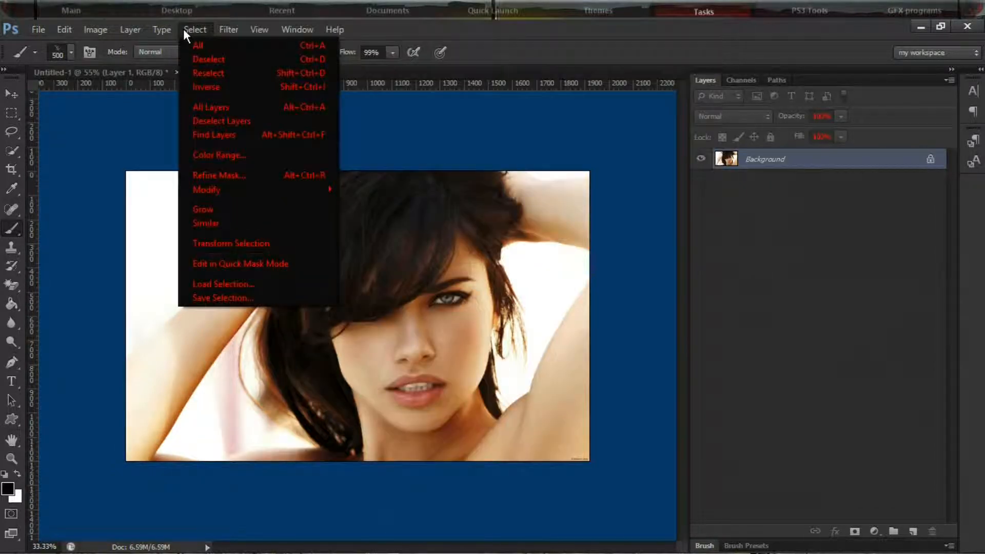
click(195, 29)
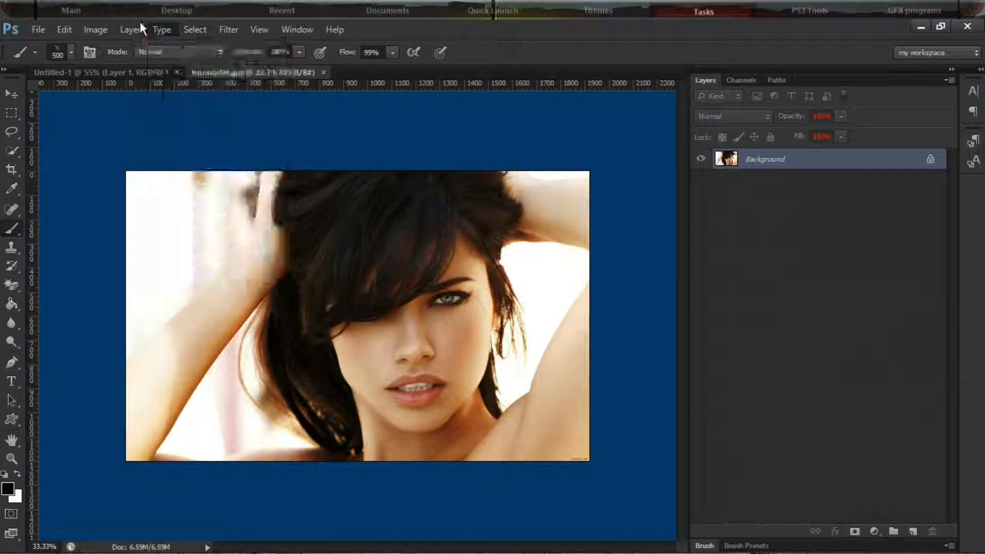
click(129, 30)
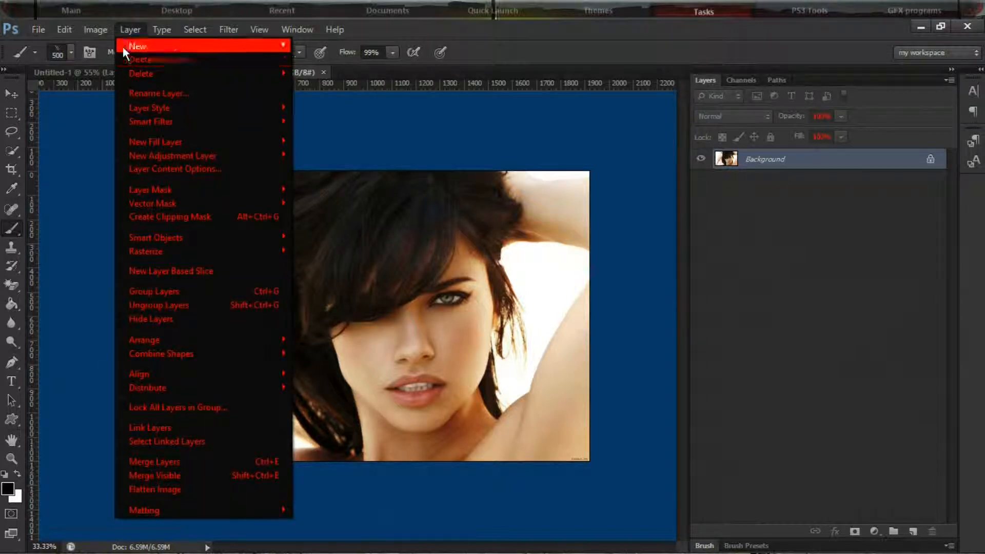
mouse_move(101, 32)
mouse_move(224, 67)
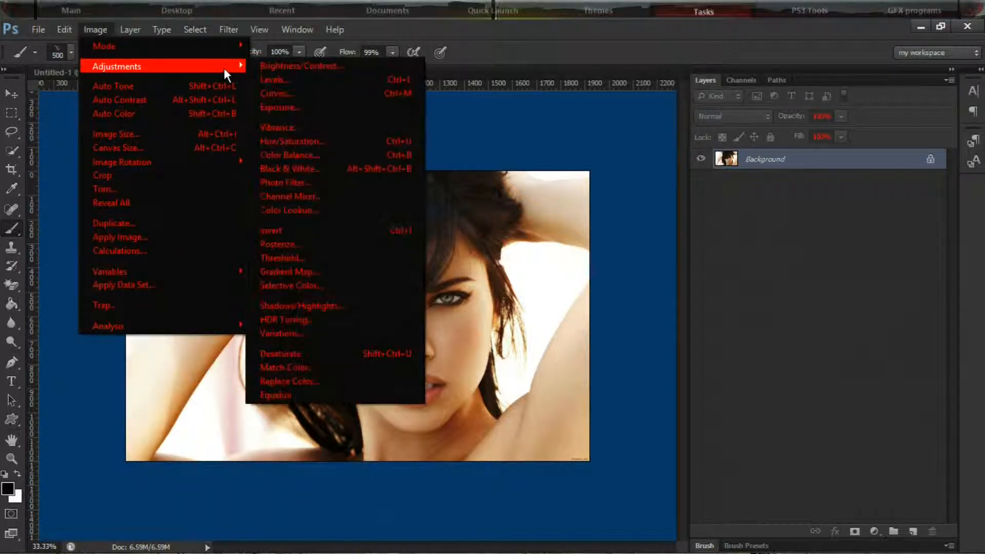
click(299, 167)
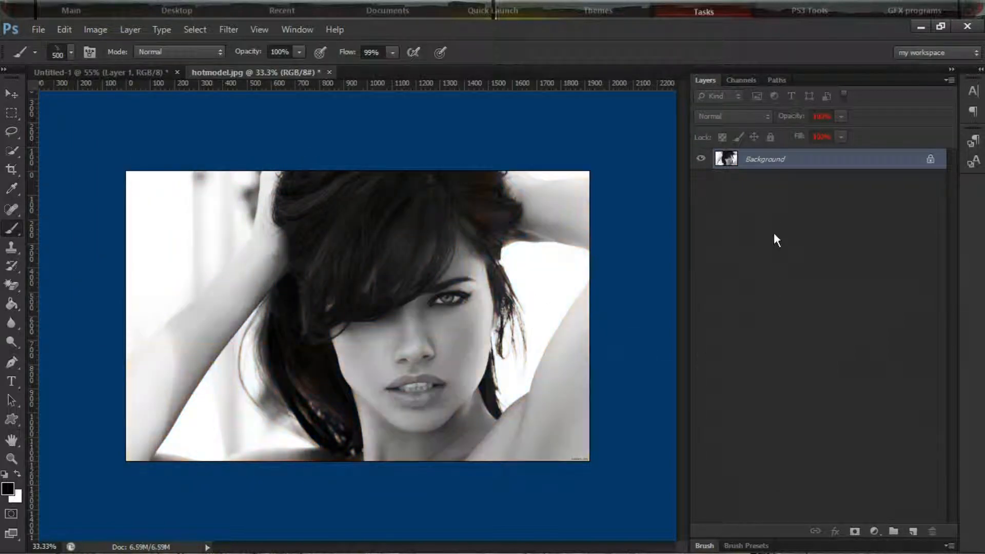
Convert the photo's locked Background into a regular layer and transfer it with the Move tool into the Untitled-1 document above the splatter
click(11, 93)
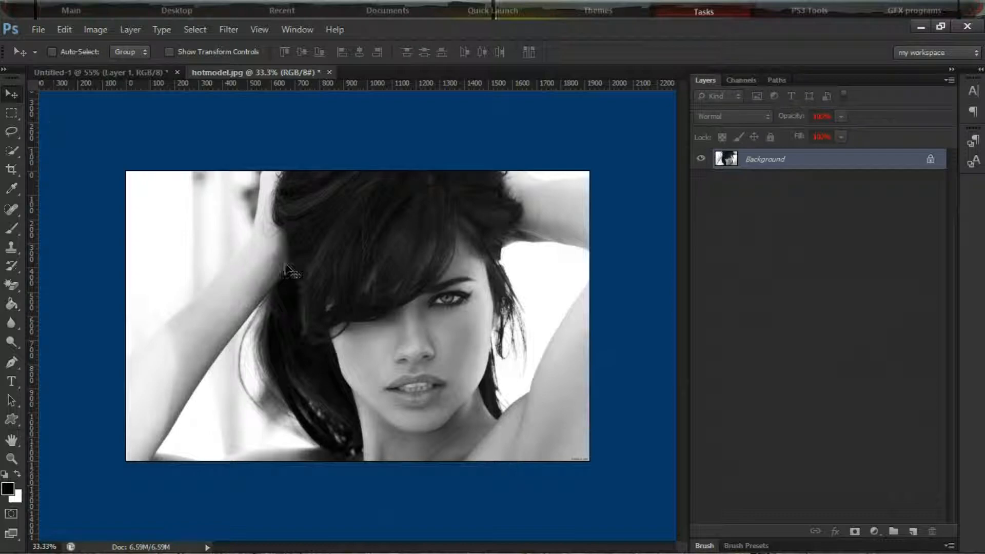
mouse_move(369, 311)
mouse_down()
mouse_move(415, 318)
mouse_move(369, 297)
mouse_up()
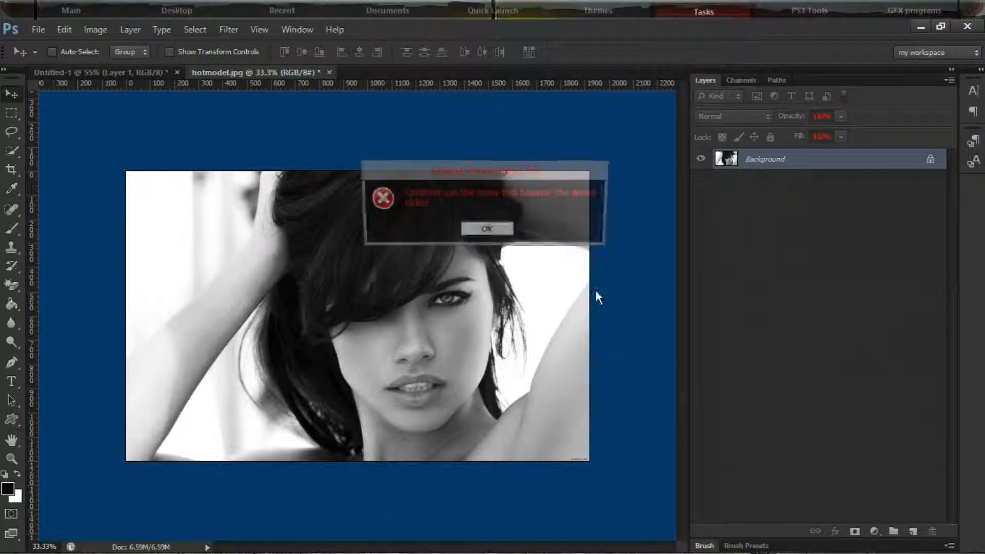
click(486, 231)
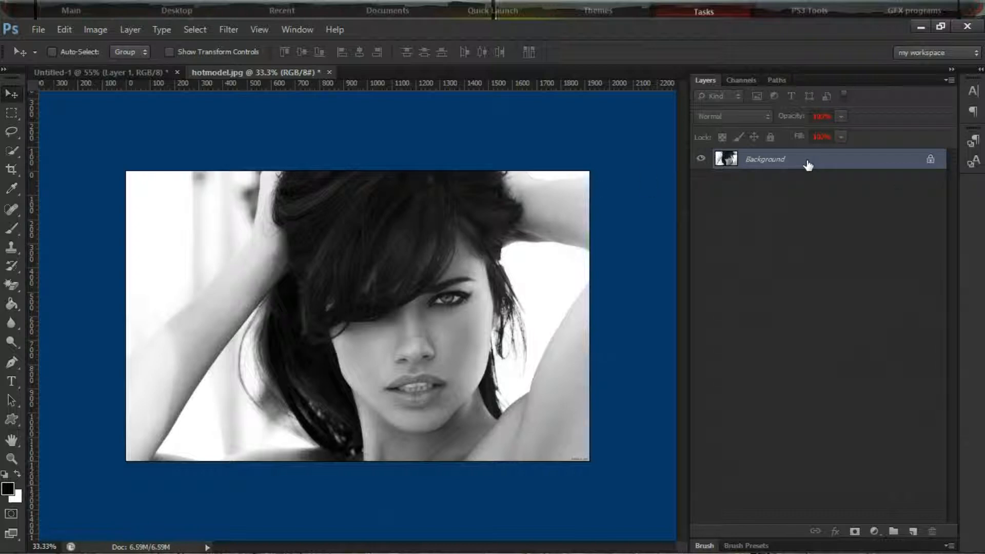
double_click(806, 164)
click(613, 170)
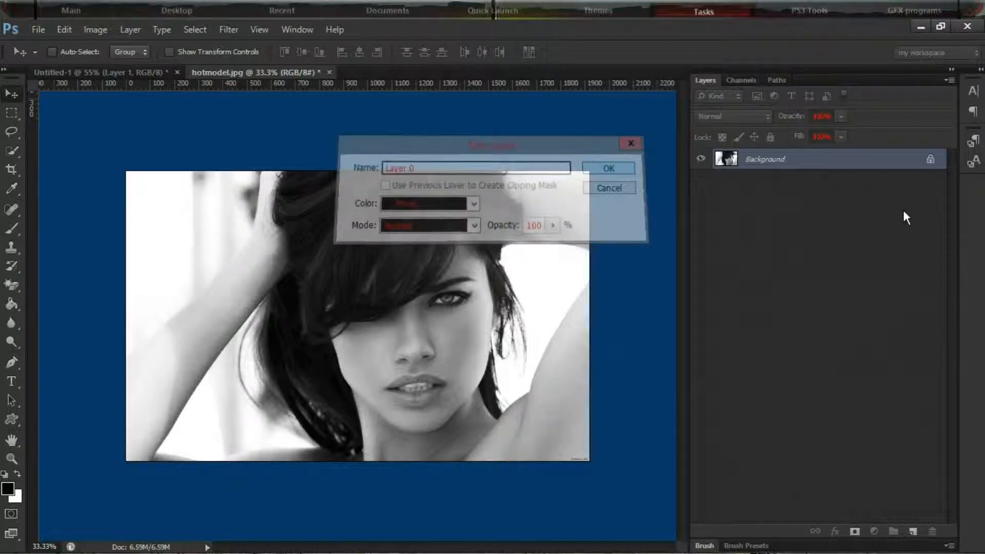
drag(410, 313, 165, 180)
drag(318, 307, 377, 307)
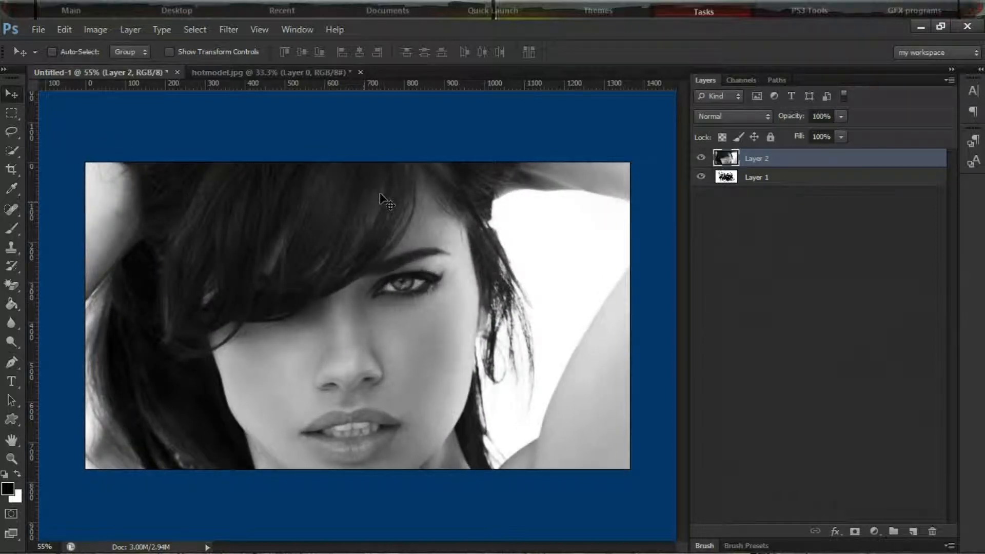
Free-transform the photo layer down to about 74% width and 58% height, and reposition it so the face sits within the canvas
scroll(353, 212, up, 1)
scroll(354, 213, down, 3)
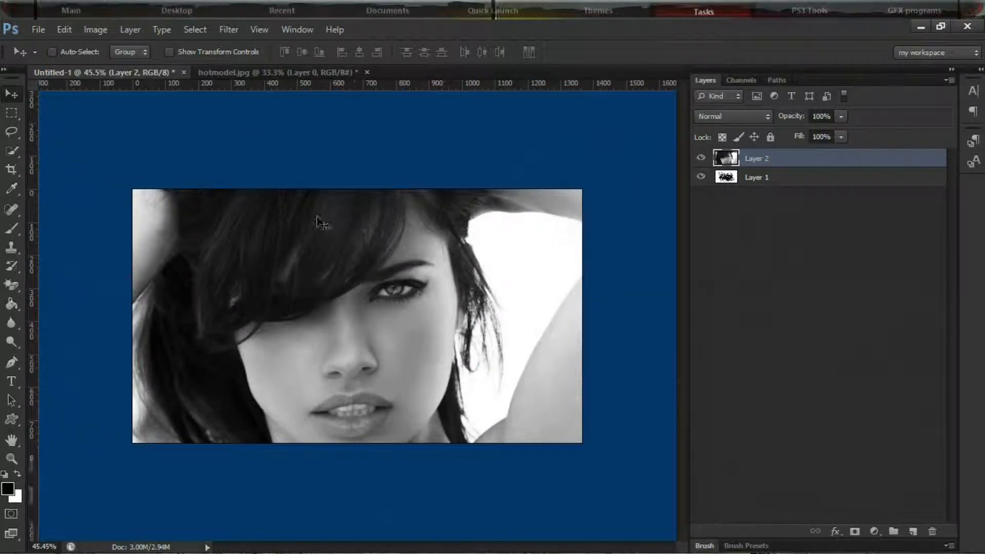
scroll(316, 221, up, 1)
scroll(316, 223, up, 4)
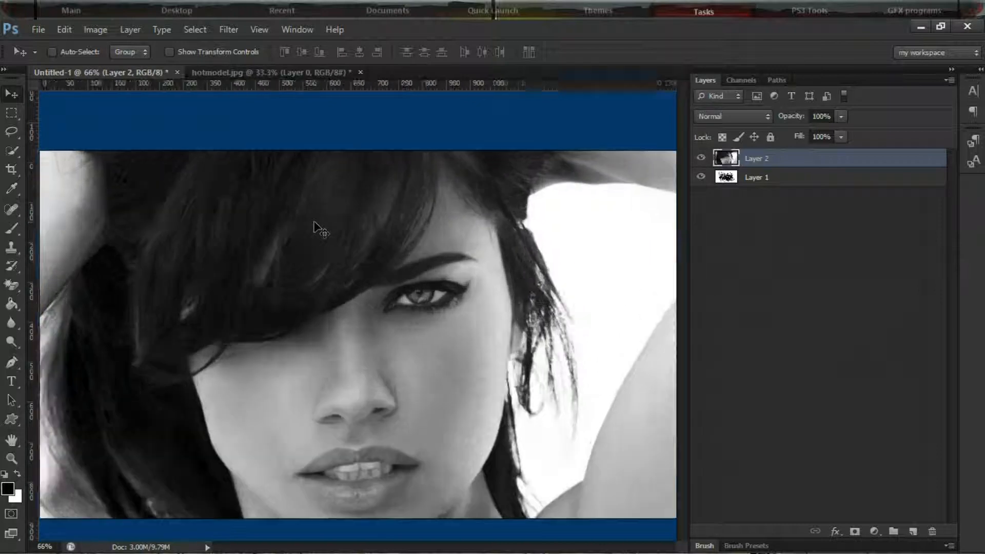
scroll(316, 226, down, 6)
scroll(314, 222, down, 1)
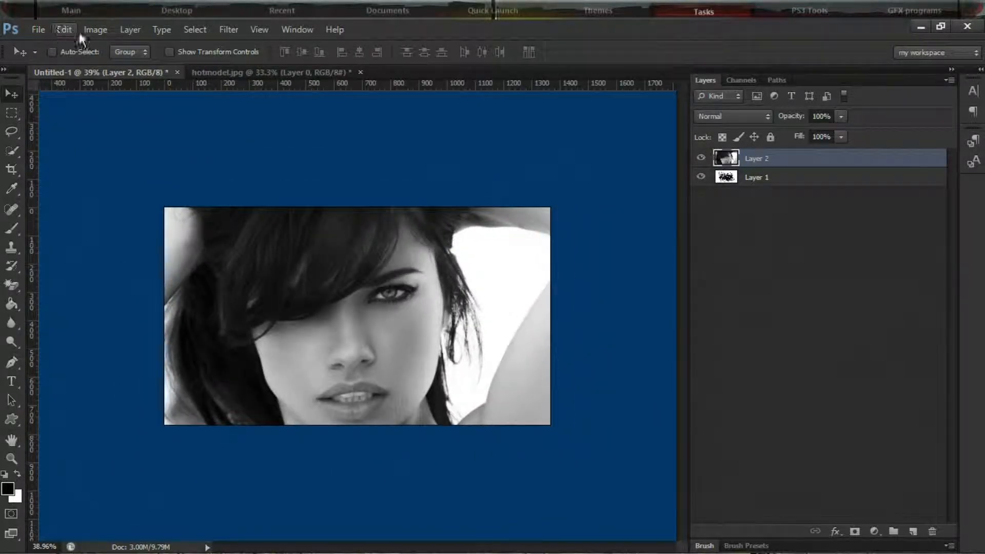
scroll(335, 339, up, 2)
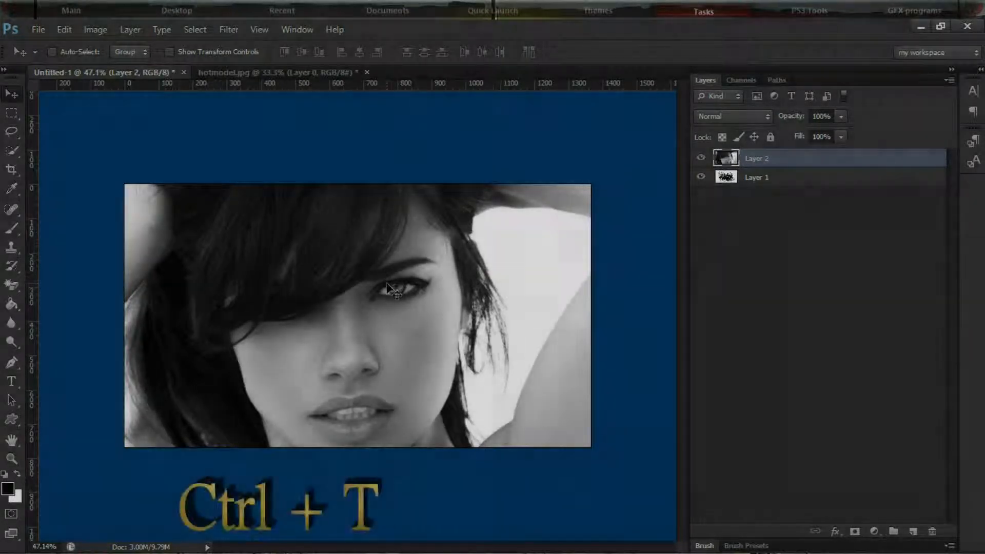
key(ctrl+t)
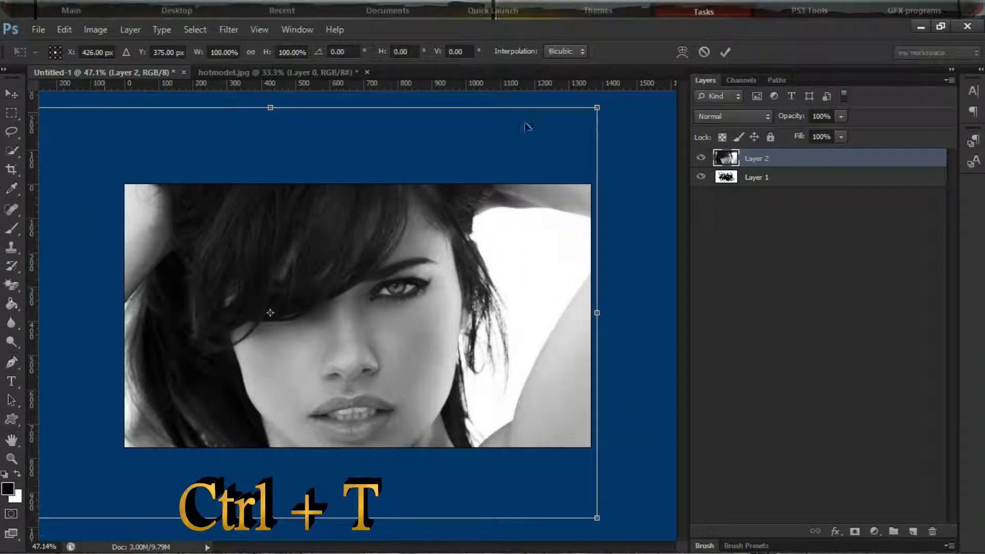
drag(601, 106, 425, 282)
drag(351, 394, 493, 310)
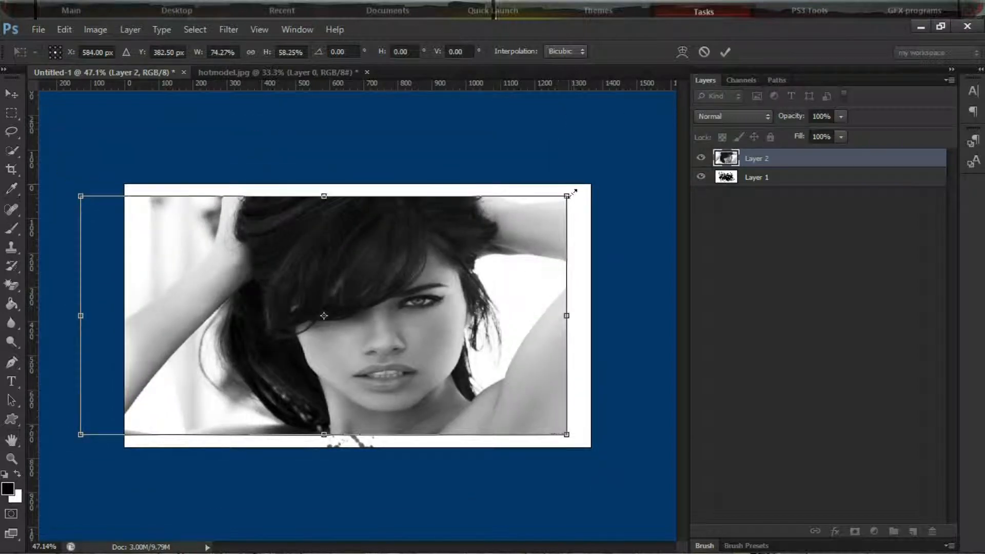
Stretch the photo layer to 81.30% width and 64.00% height so it covers the whole canvas, and apply the transform
drag(566, 196, 591, 184)
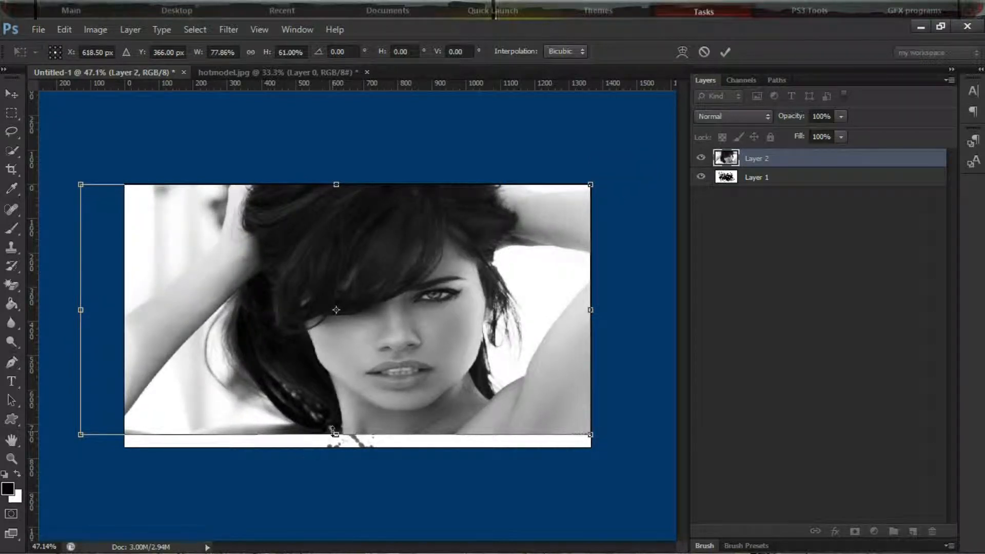
drag(336, 434, 336, 446)
drag(359, 375, 337, 375)
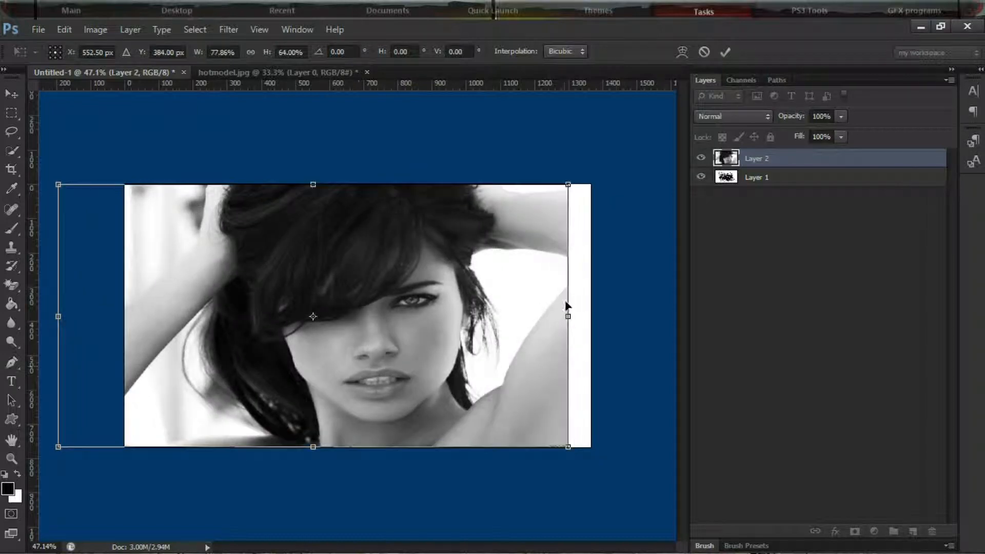
drag(574, 451, 595, 452)
drag(414, 389, 418, 391)
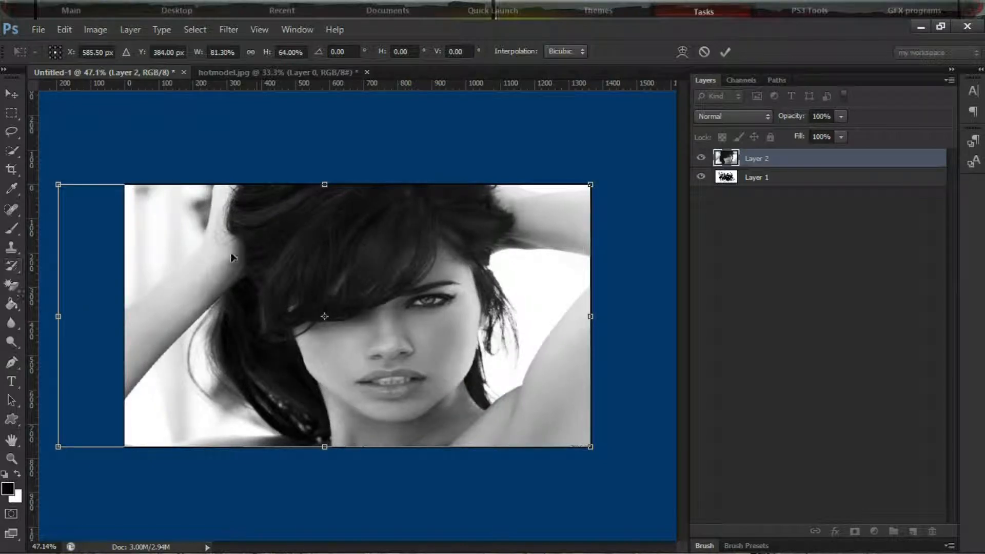
click(702, 53)
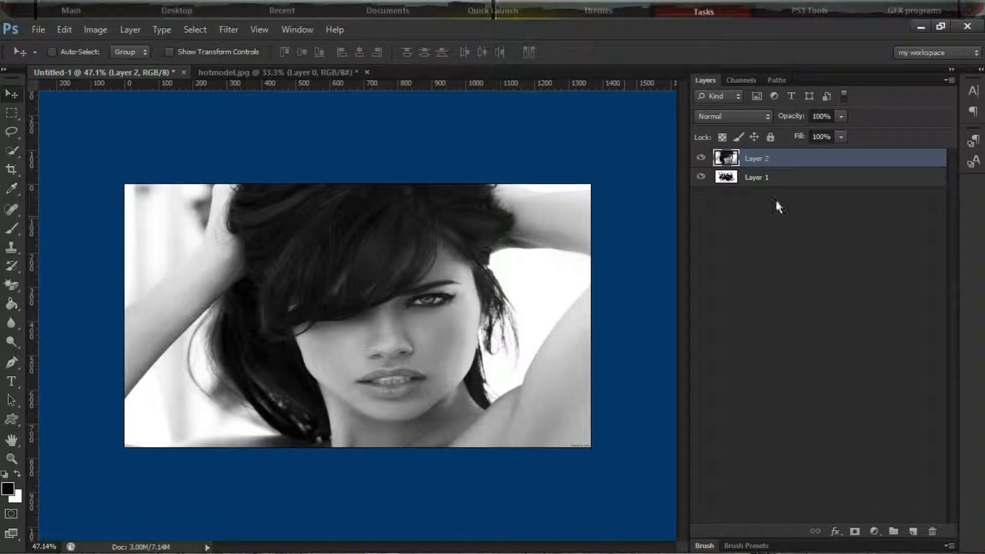
Undo the photo layer's transform and reapply it
key(ctrl+z)
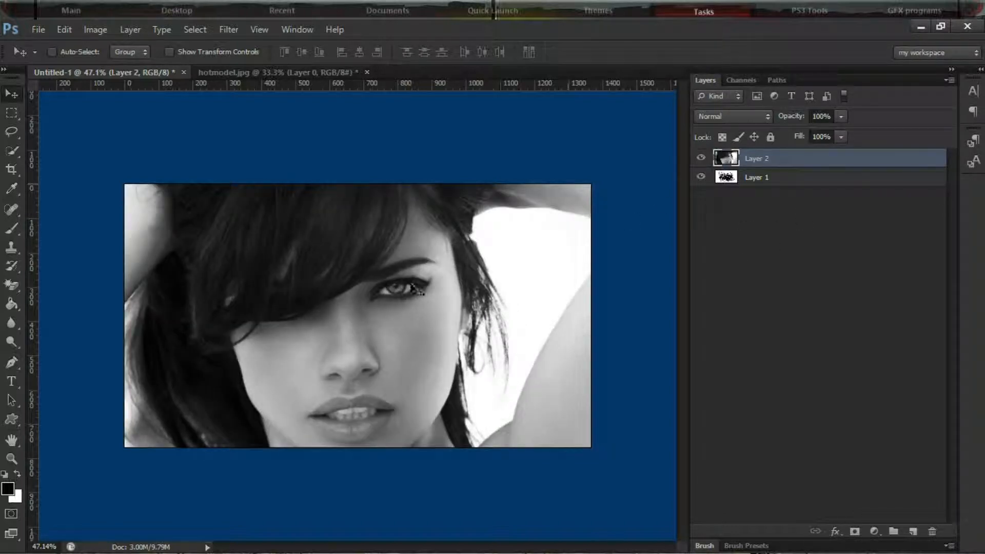
click(57, 28)
click(183, 39)
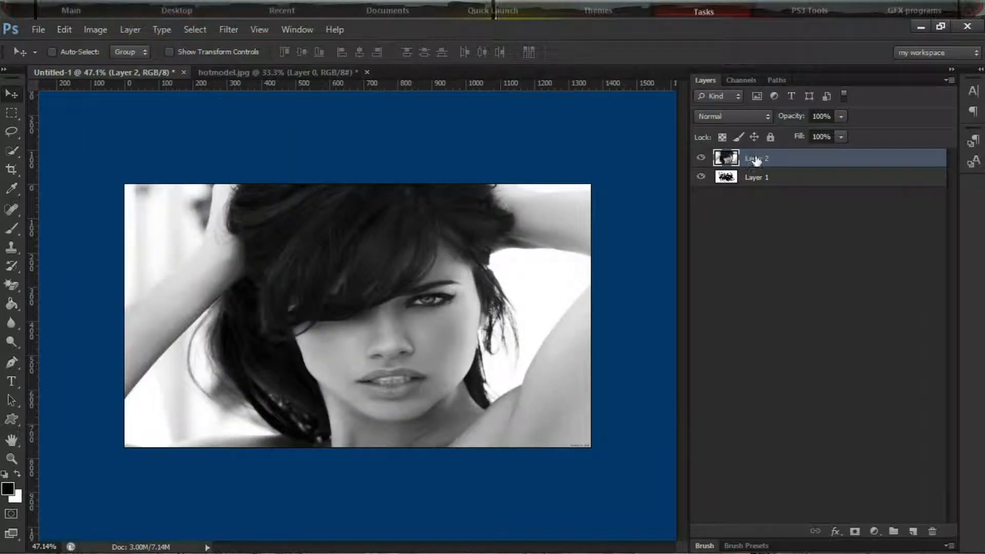
Move the photo layer (Layer 2) beneath the splatter layer (Layer 1)
drag(755, 161, 762, 186)
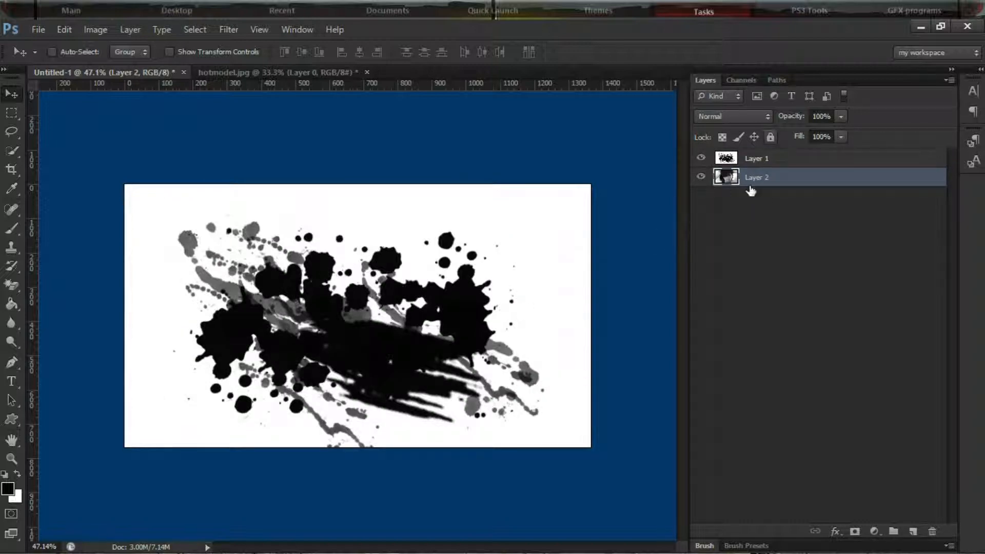
click(872, 531)
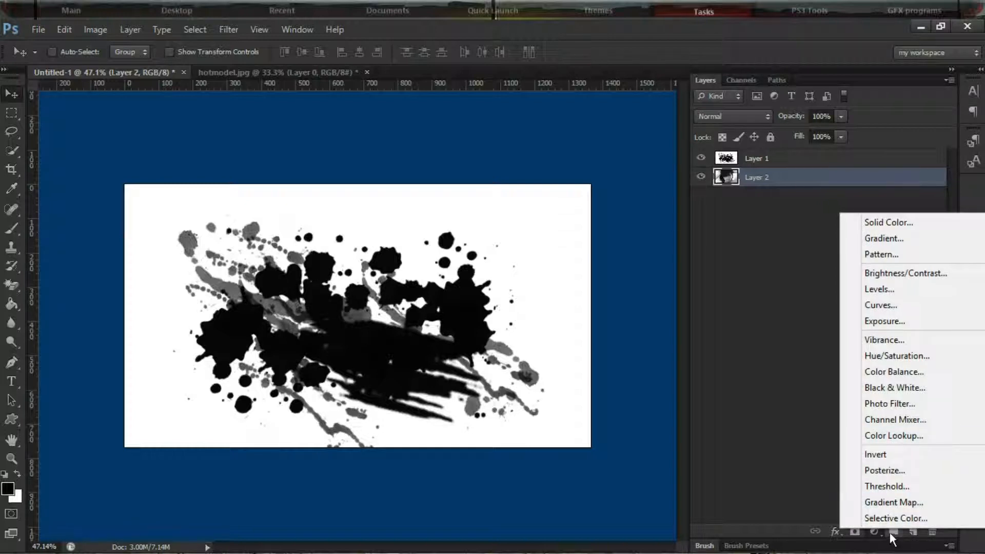
click(771, 464)
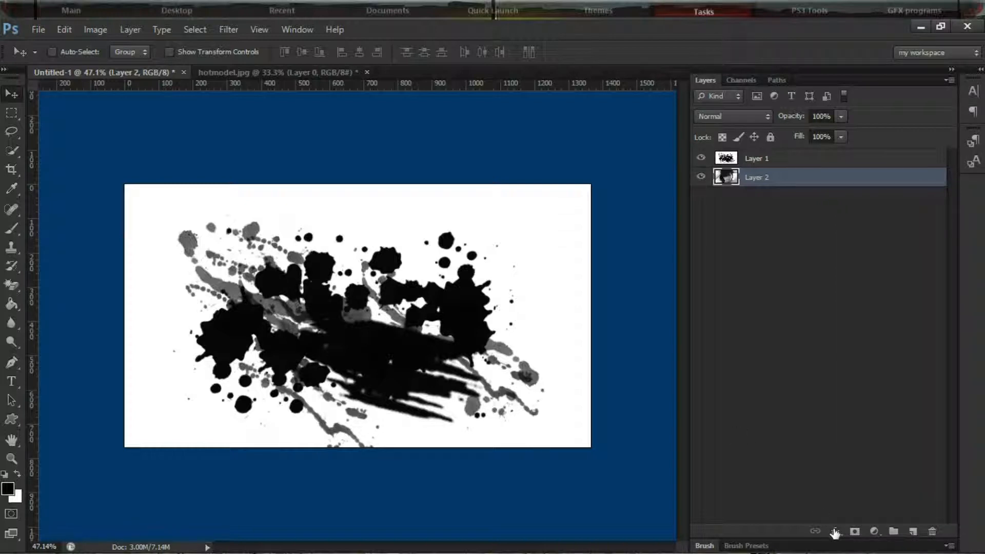
click(875, 532)
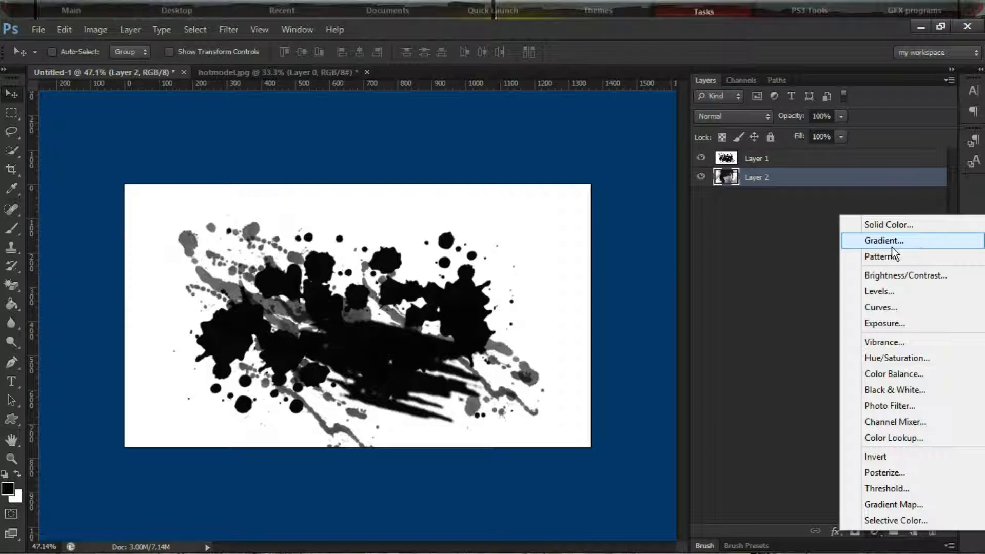
click(804, 408)
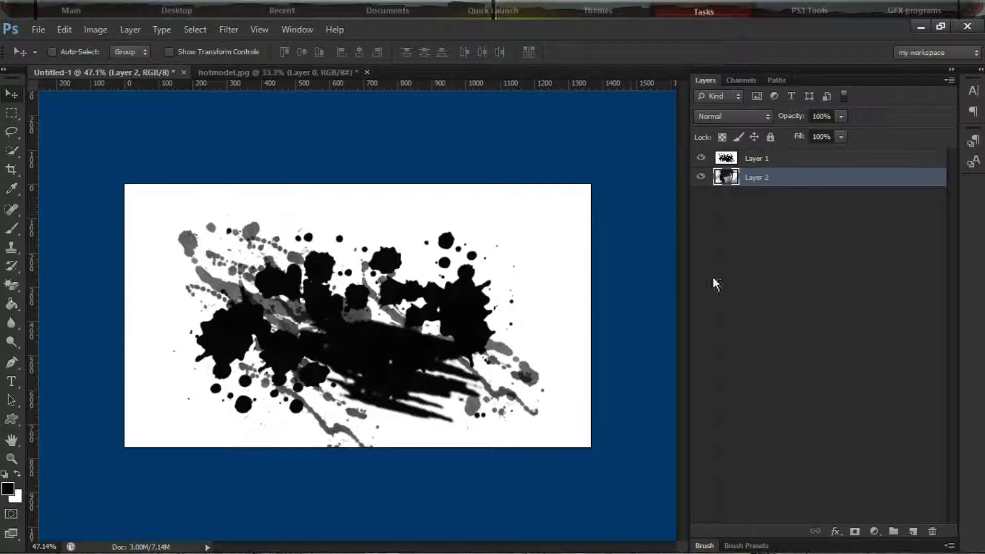
Create a new empty layer with default settings at the top of the layer stack
click(121, 32)
mouse_move(190, 46)
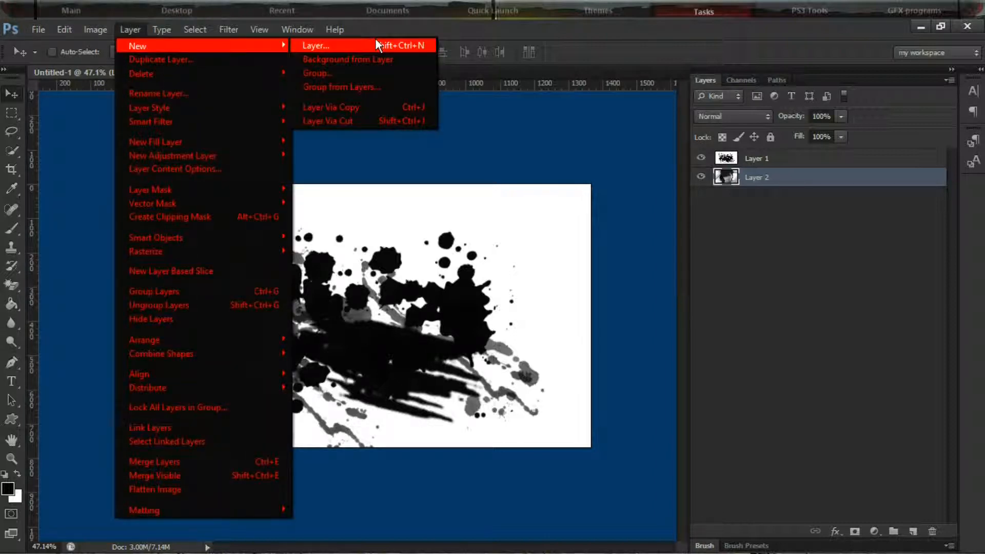
click(376, 42)
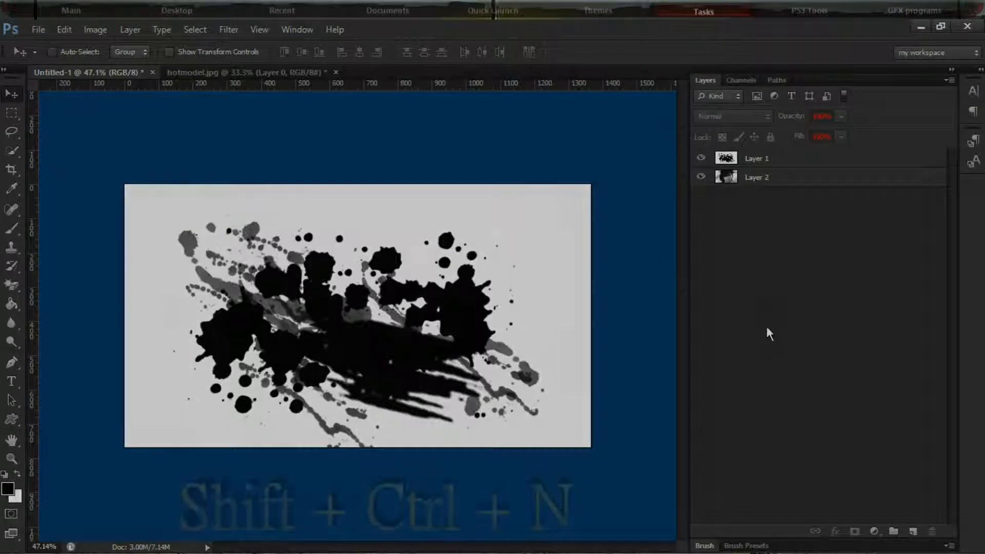
key(shift+ctrl+n)
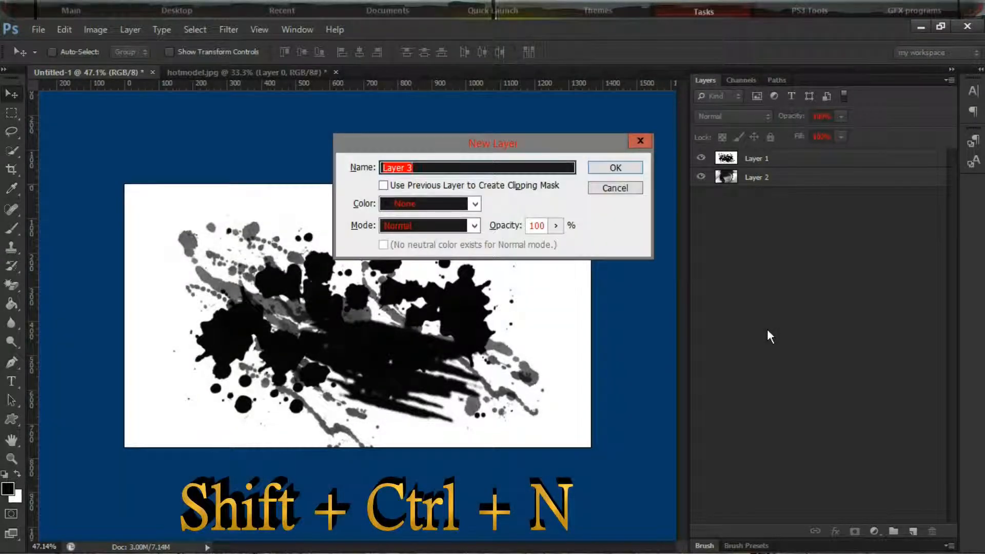
key(Return)
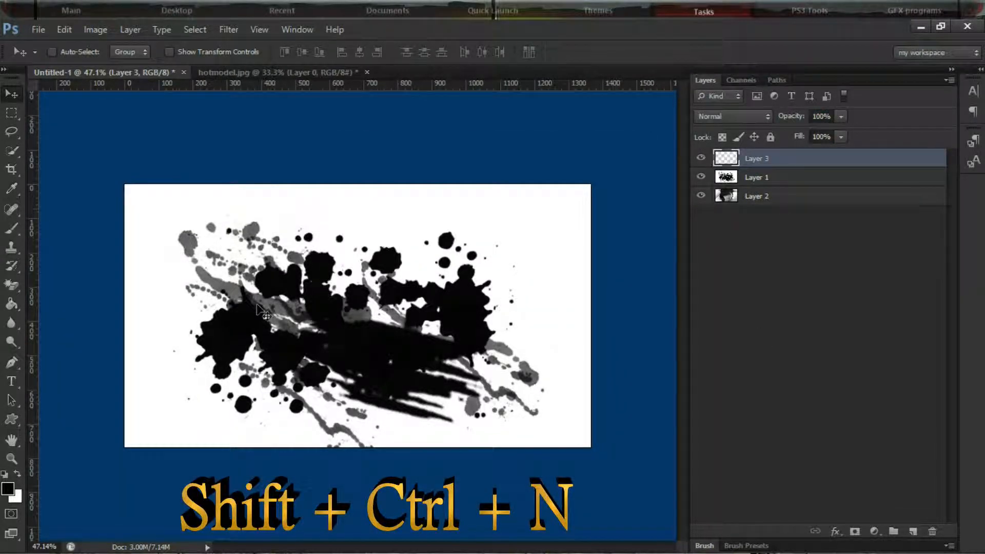
Swap the foreground color to white and fill the new Layer 3 with it using the Paint Bucket
click(17, 473)
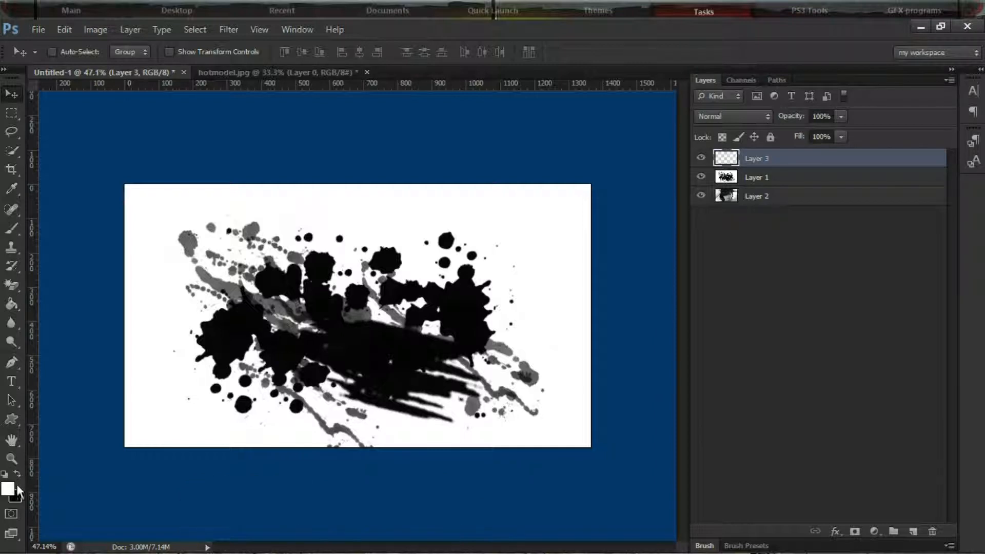
click(15, 300)
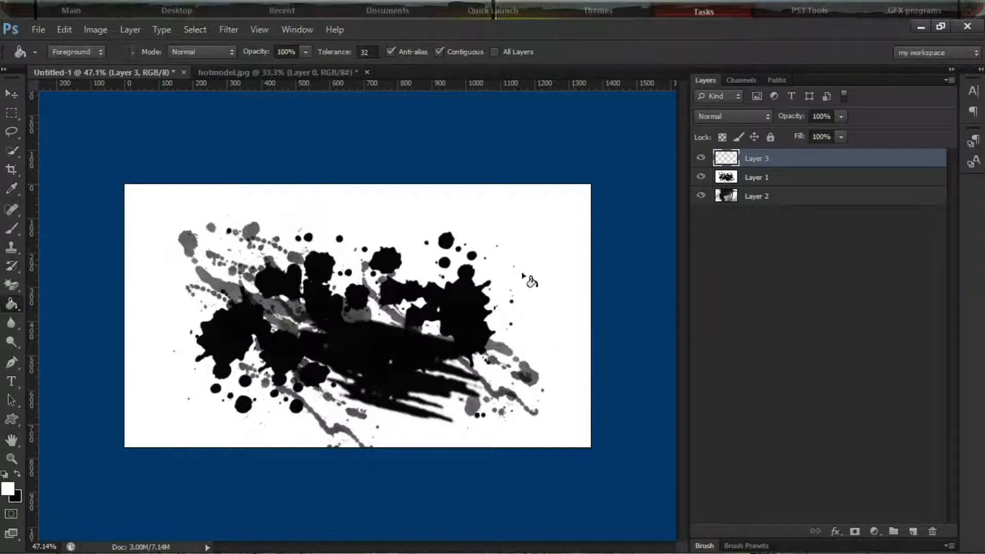
click(409, 307)
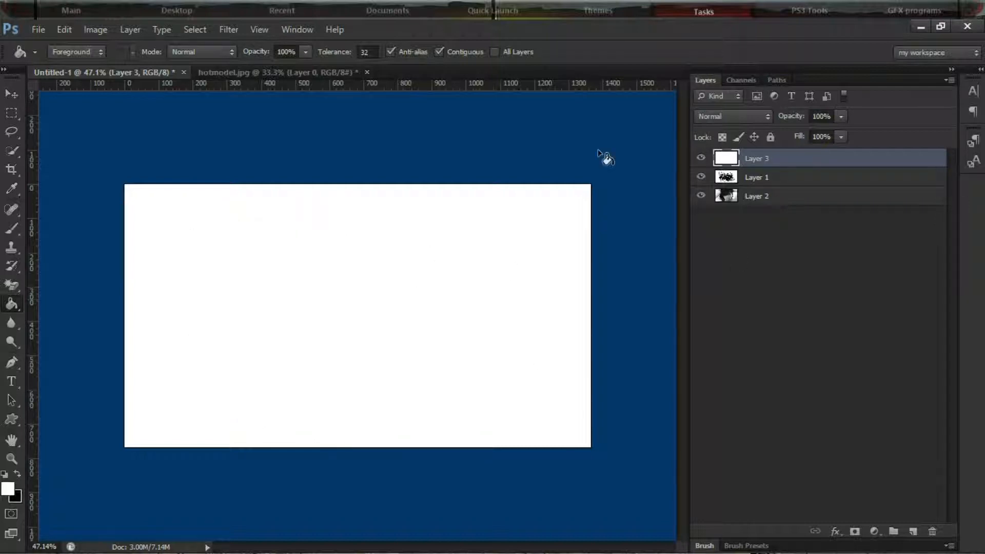
Hide Layer 3 and select the black splatter on Layer 1 with Color Range at Fuzziness 200
click(700, 159)
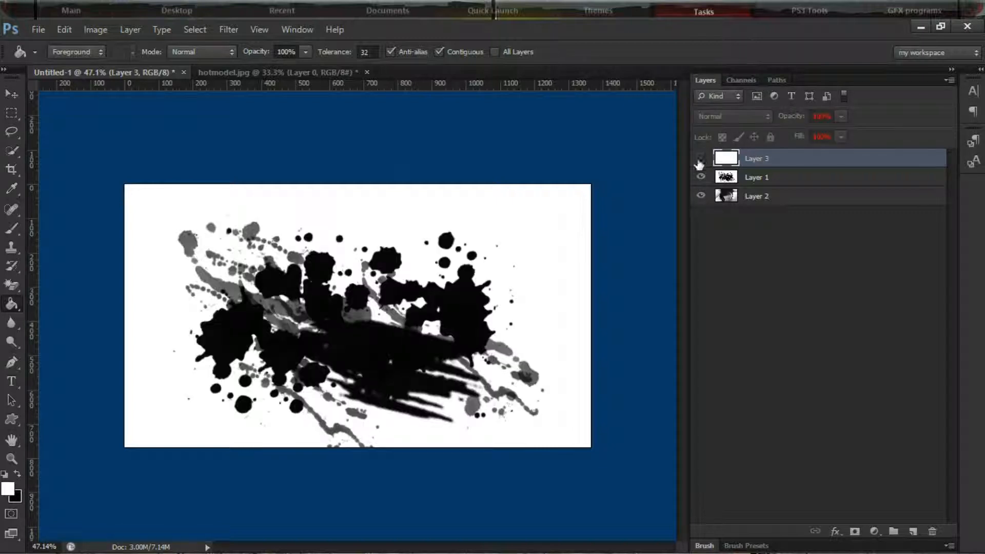
click(751, 181)
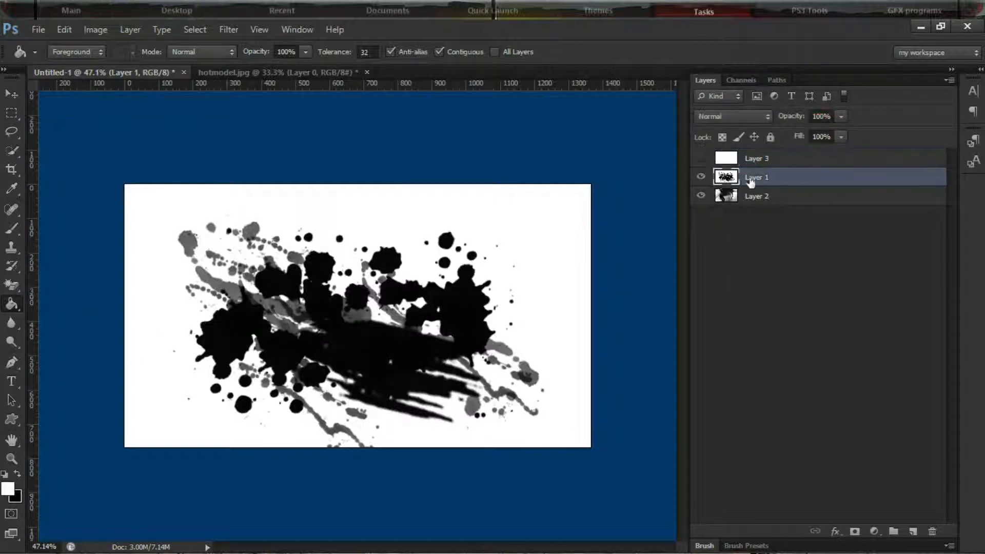
click(194, 29)
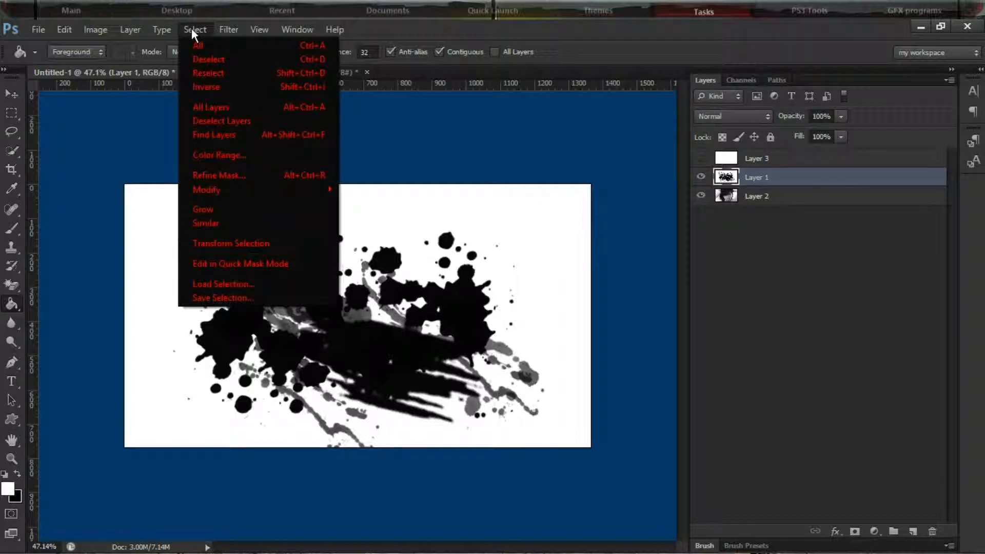
click(236, 155)
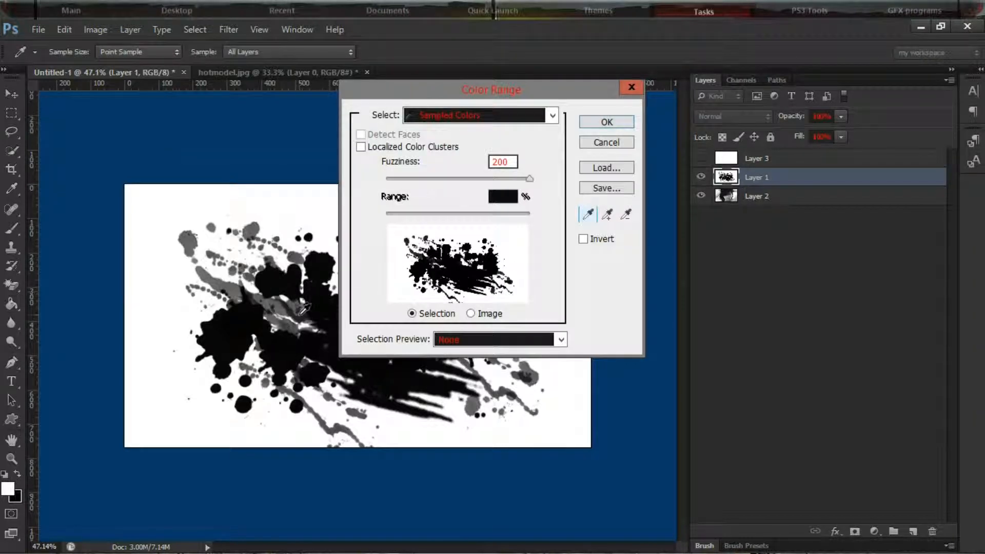
click(291, 280)
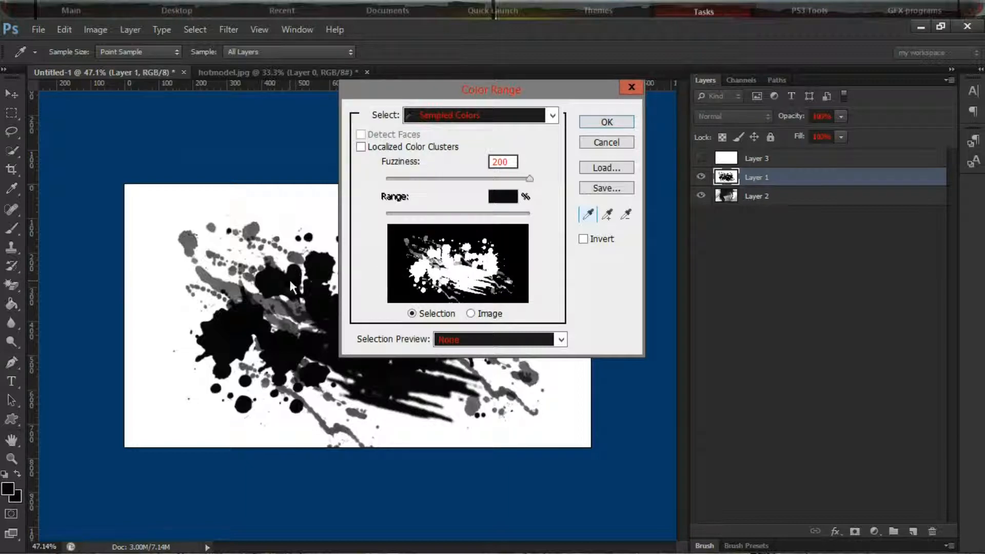
mouse_move(531, 180)
mouse_down()
mouse_move(424, 176)
mouse_move(545, 186)
mouse_up()
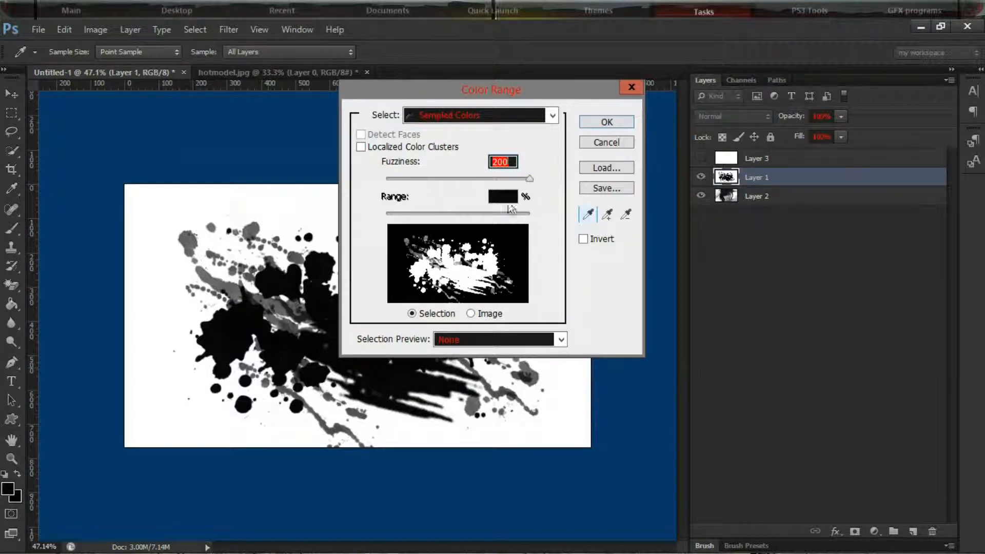
click(605, 124)
key(g)
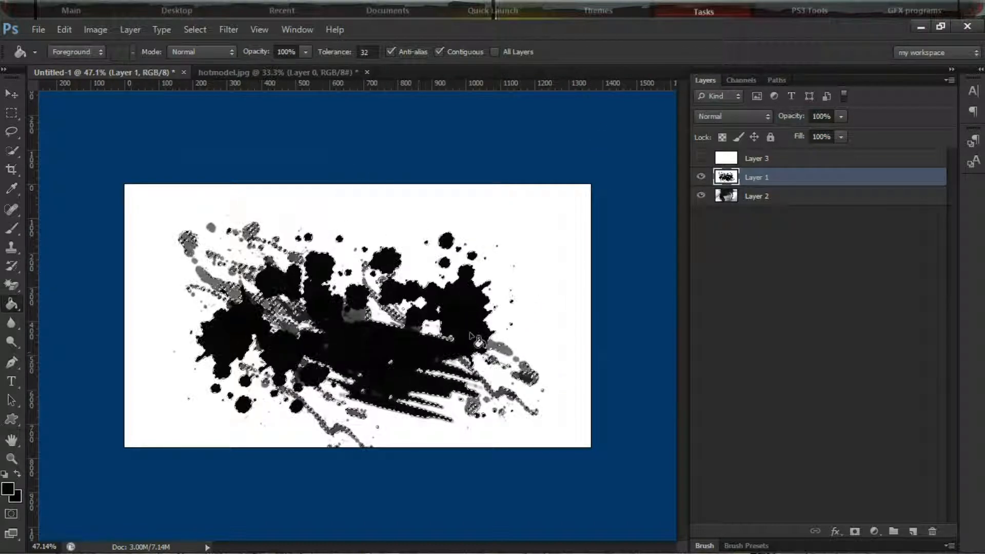
Invert the splatter selection so it covers the area around the paint marks
click(70, 31)
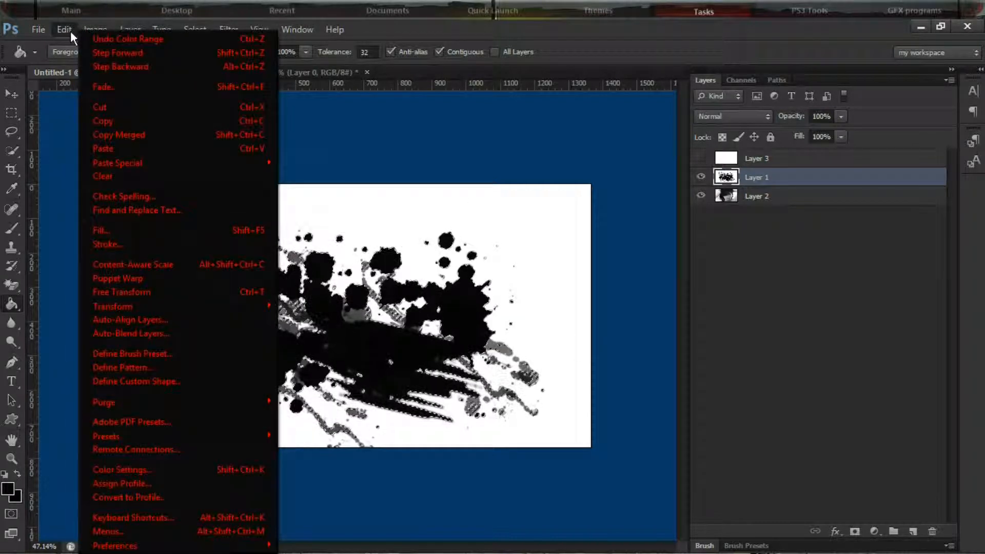
mouse_move(109, 22)
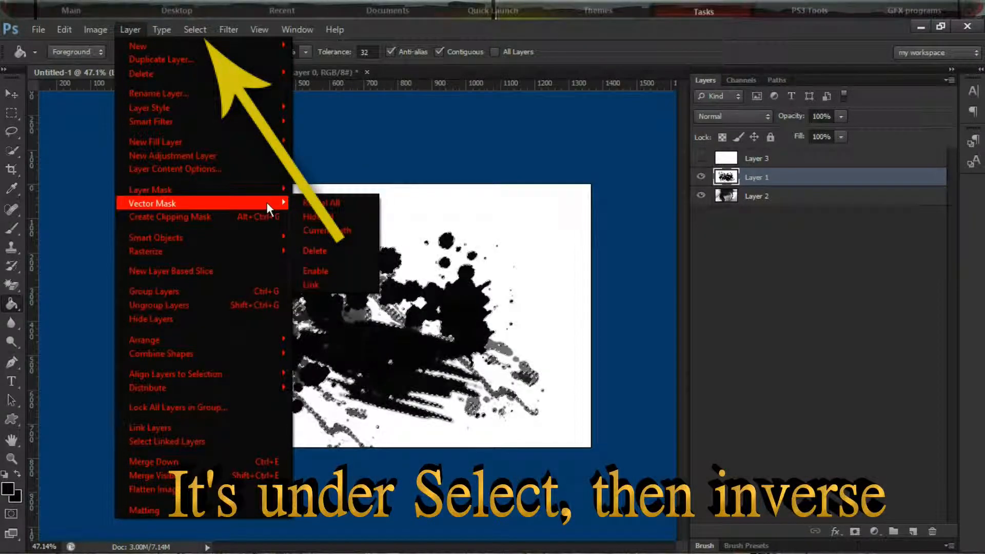
click(816, 304)
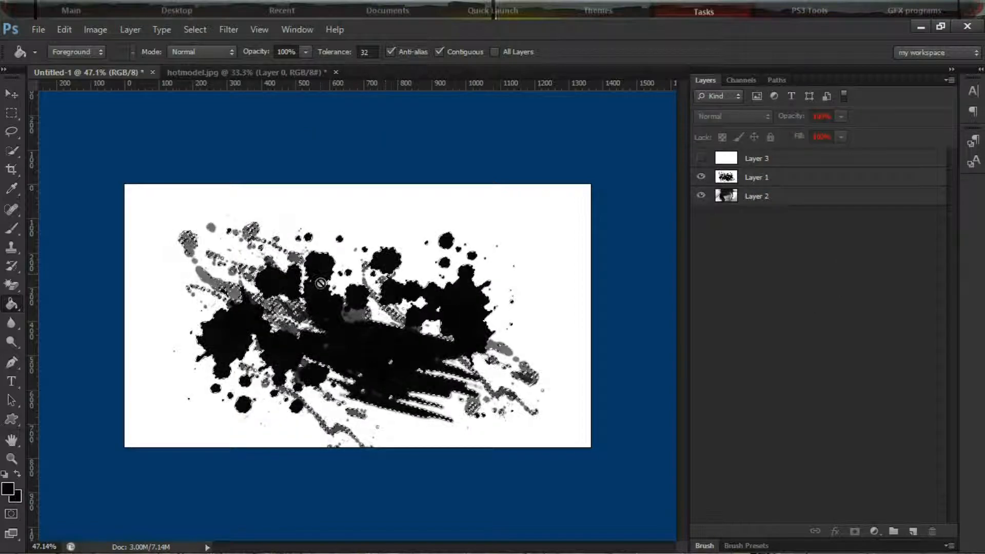
key(ctrl+shift+i)
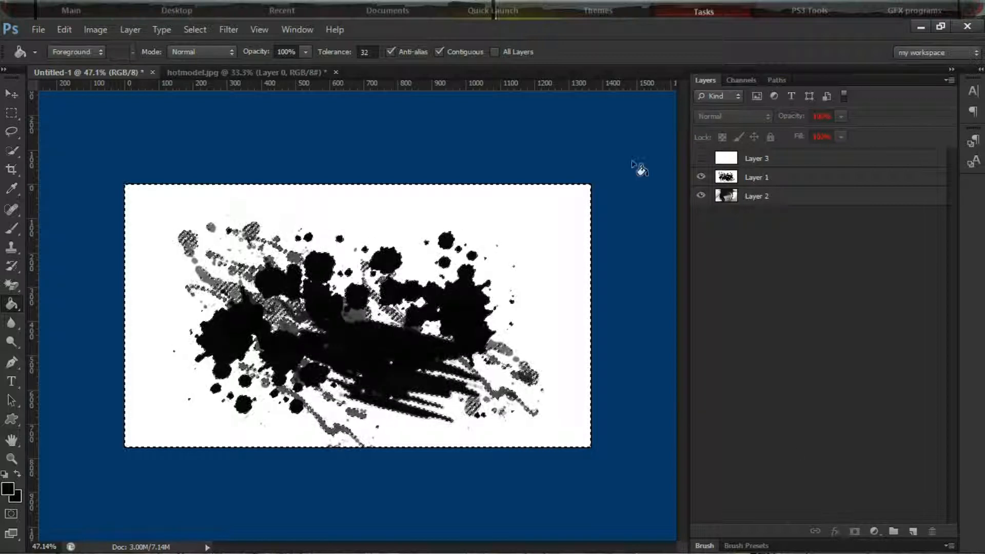
Show the white Layer 3 with a layer mask made from the inverted selection, and hide the splatter layer (Layer 1)
click(784, 160)
click(700, 159)
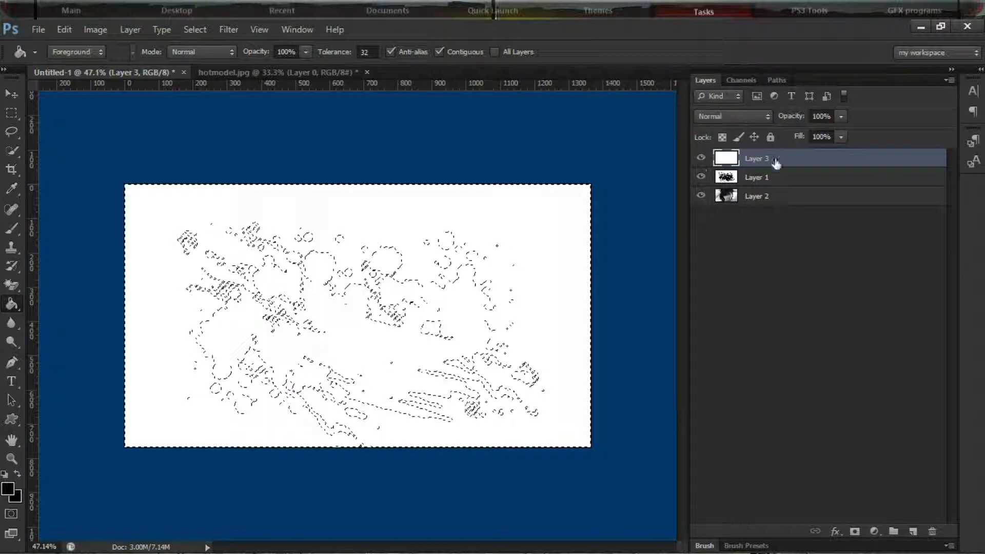
click(854, 532)
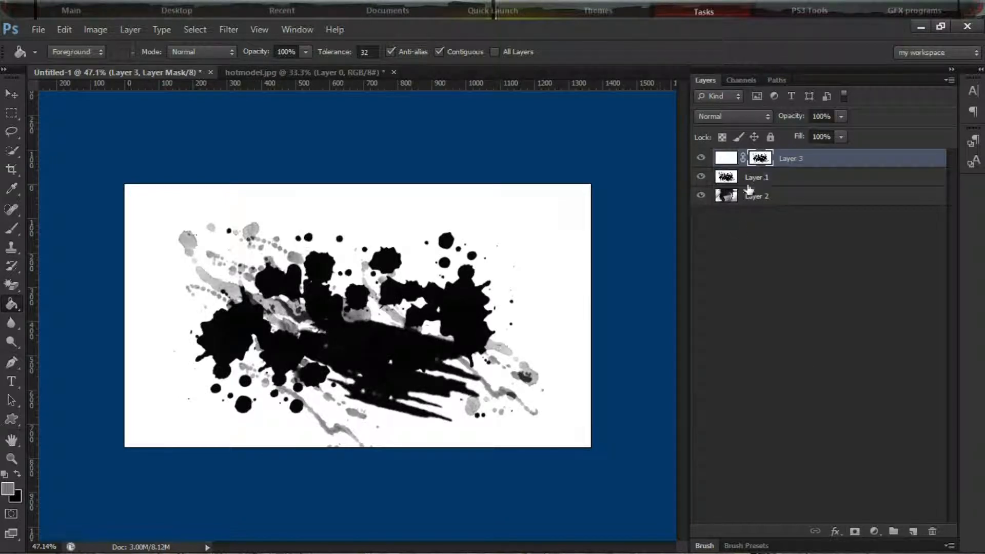
click(714, 179)
click(702, 181)
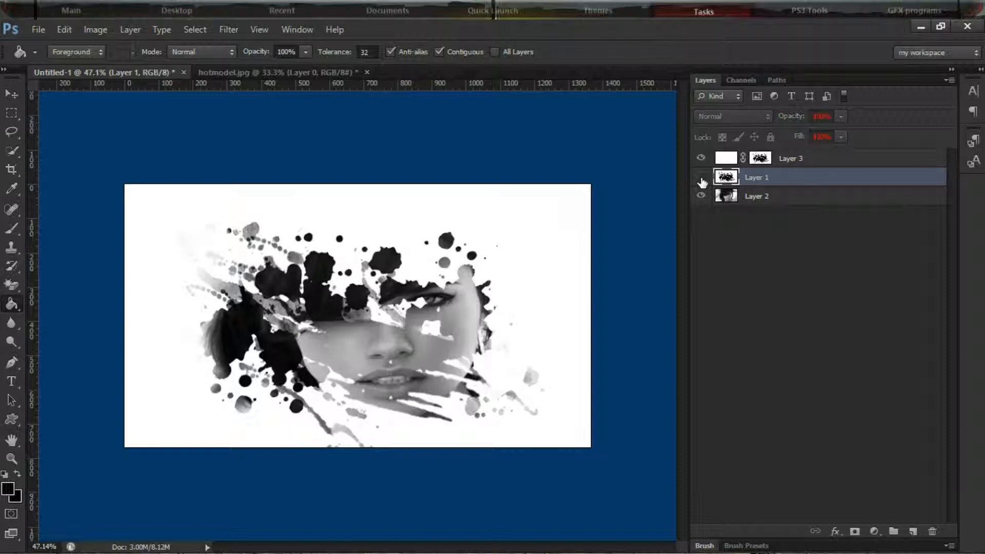
Free-transform the masked Layer 3 to 109.44% width and 115.36% height, centered at X 682.50 px, Y 354.00 px, and apply it
click(815, 160)
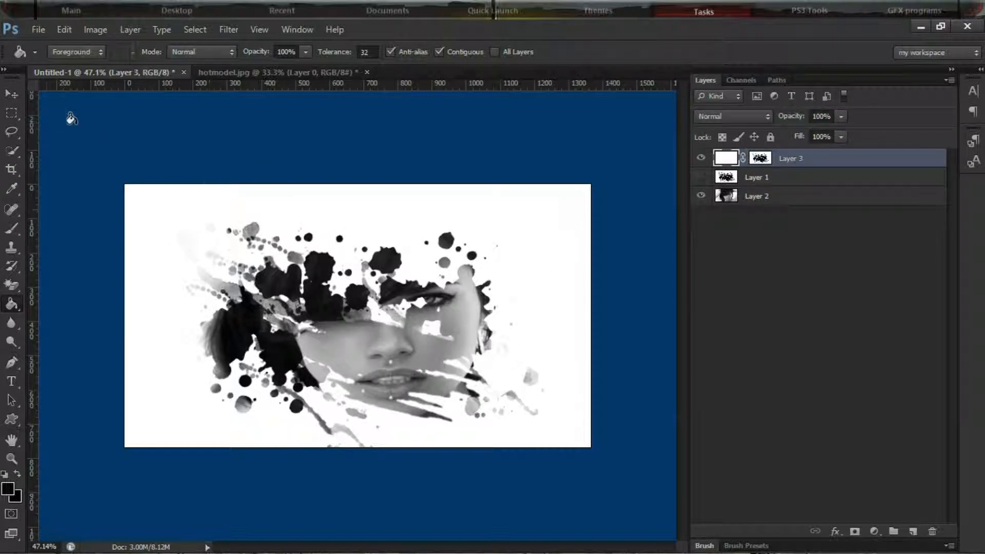
click(19, 95)
drag(361, 309, 355, 305)
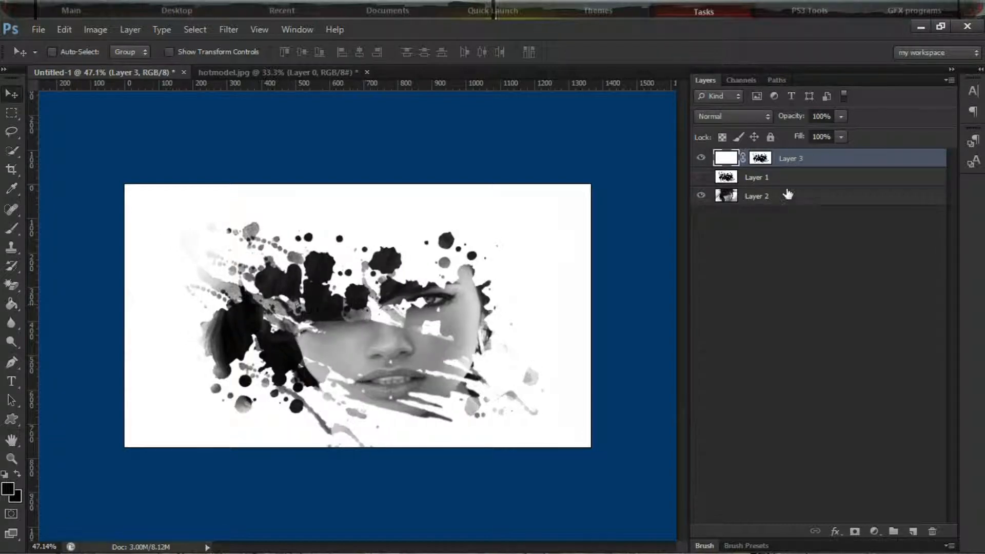
key(ctrl+t)
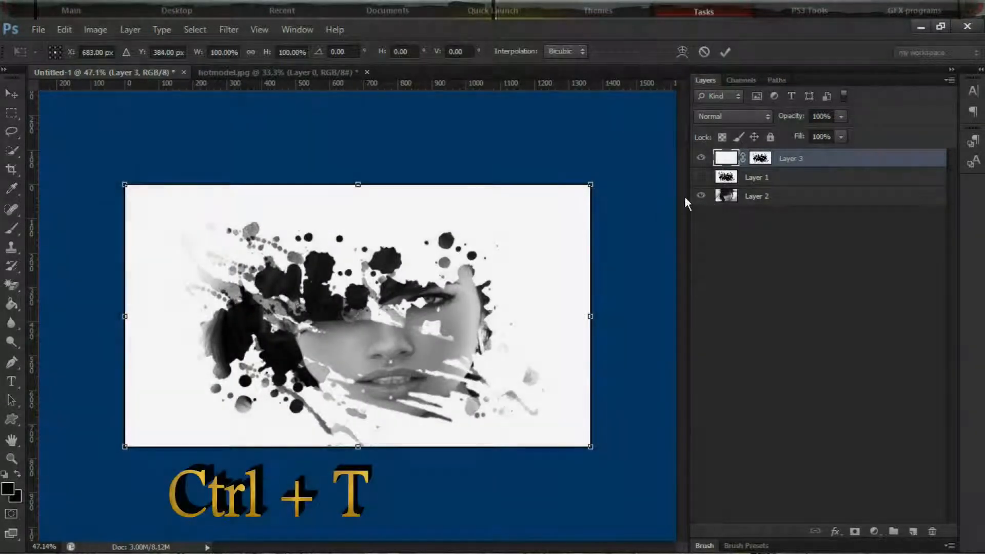
drag(125, 184, 81, 144)
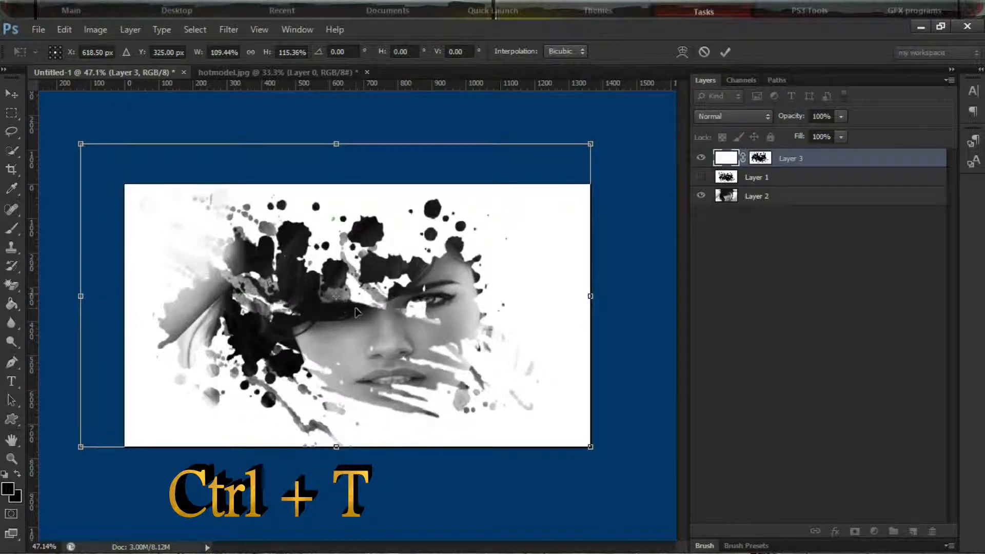
drag(356, 307, 379, 320)
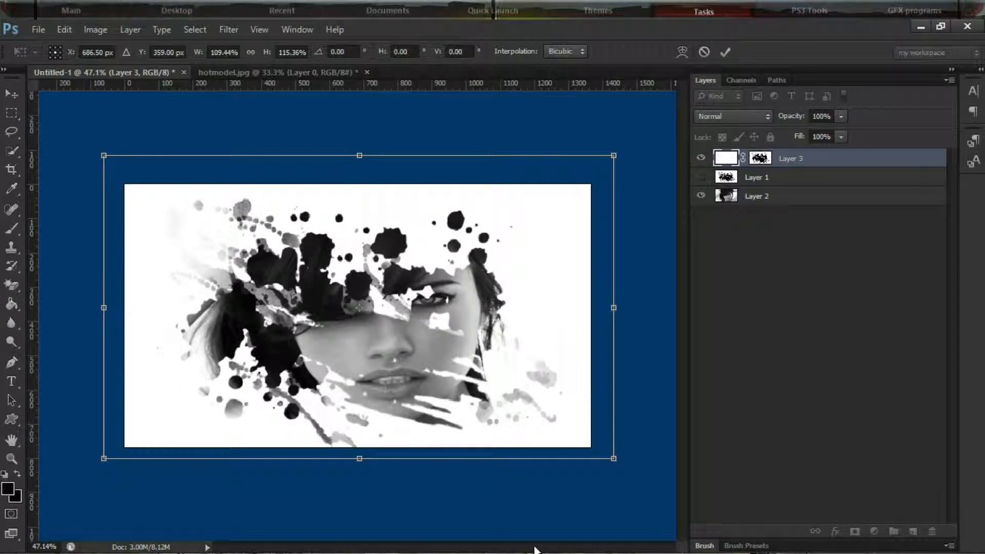
drag(404, 387, 389, 348)
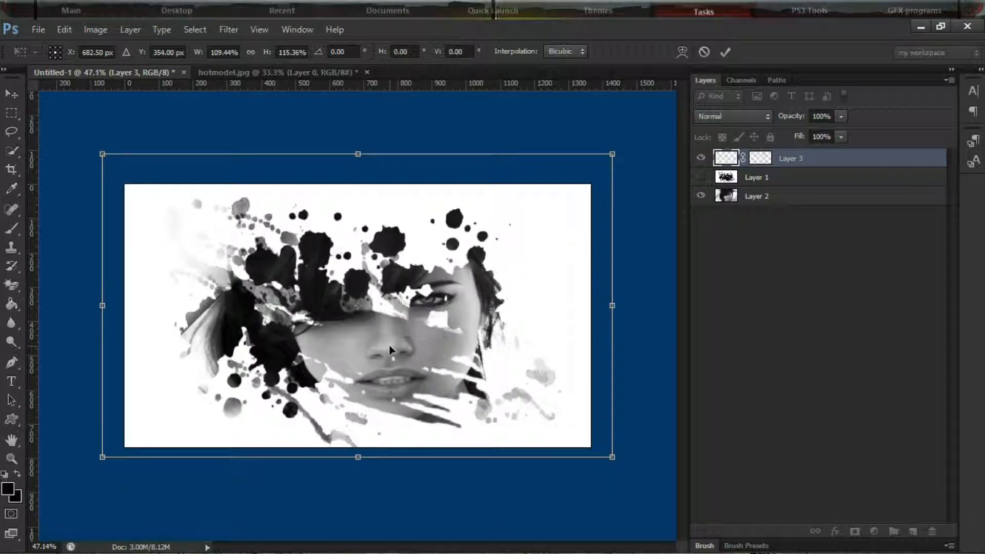
key(Return)
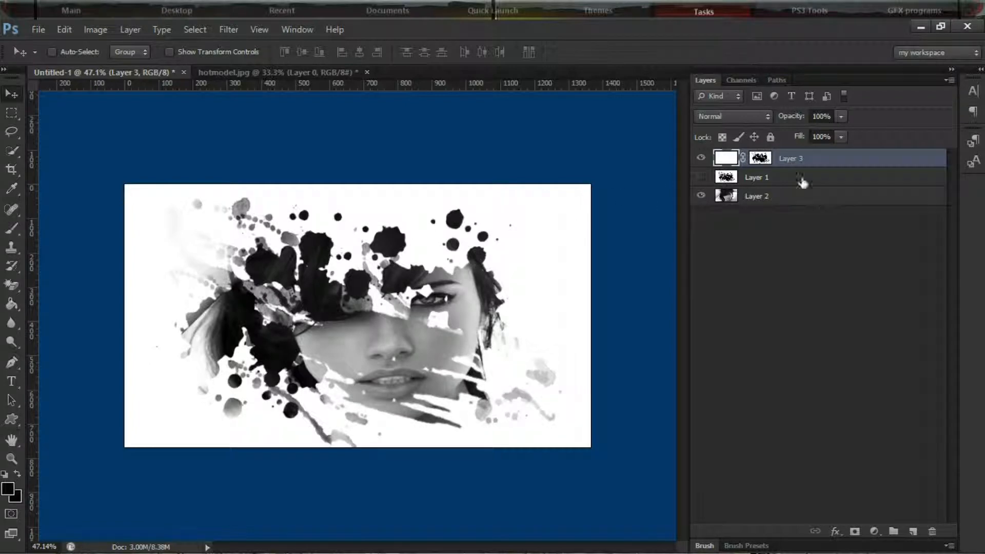
Open the Nik Software Color Efex Pro 4 filter for the photo layer (Layer 2)
click(700, 177)
click(766, 198)
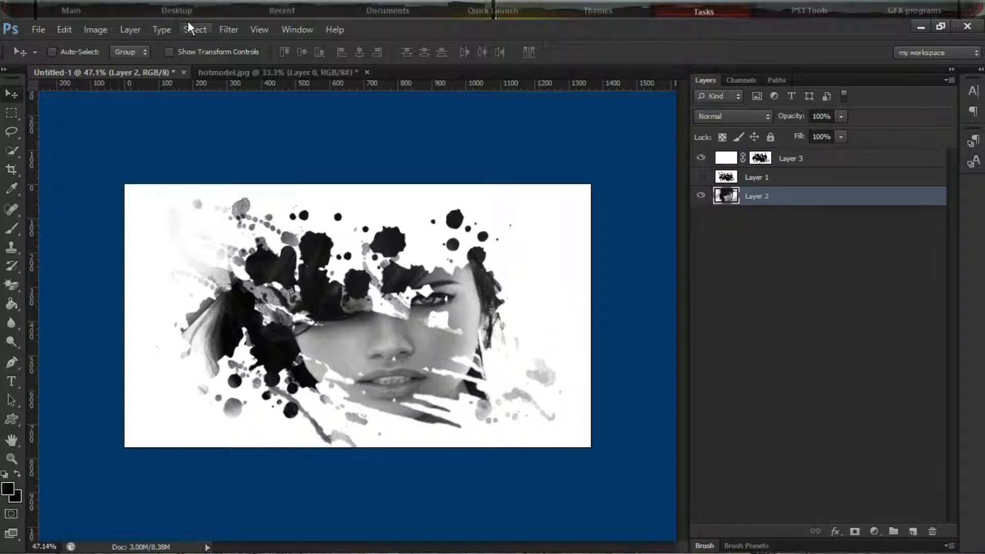
click(230, 29)
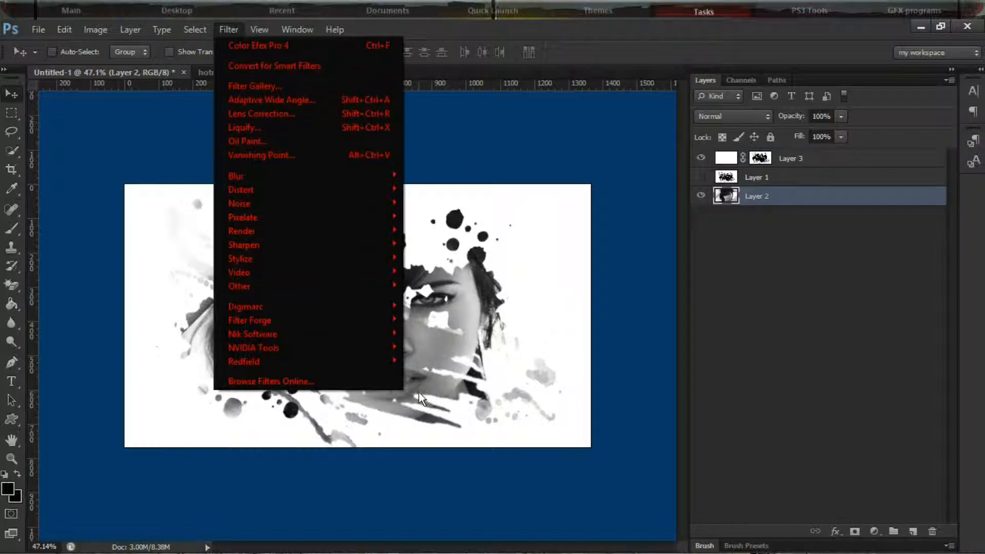
mouse_move(373, 337)
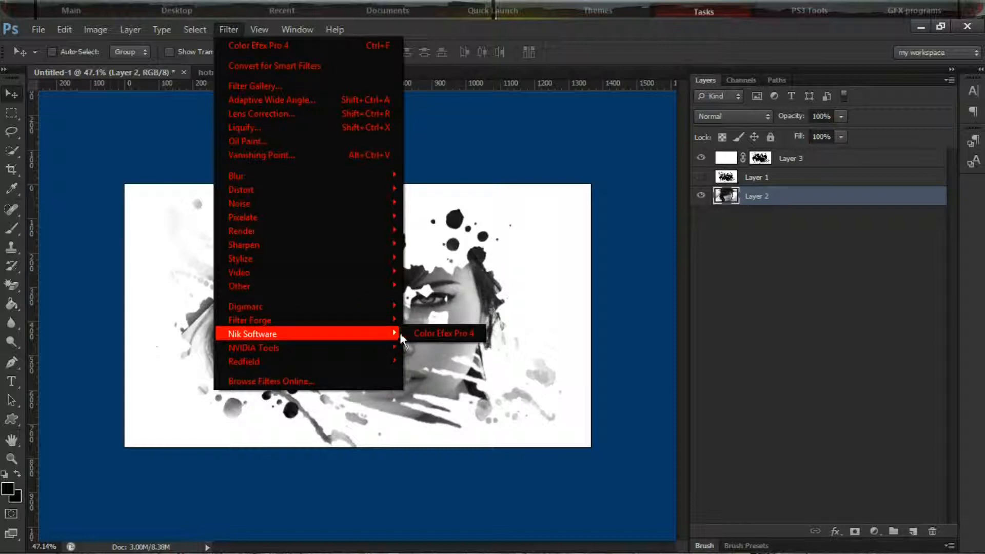
click(452, 332)
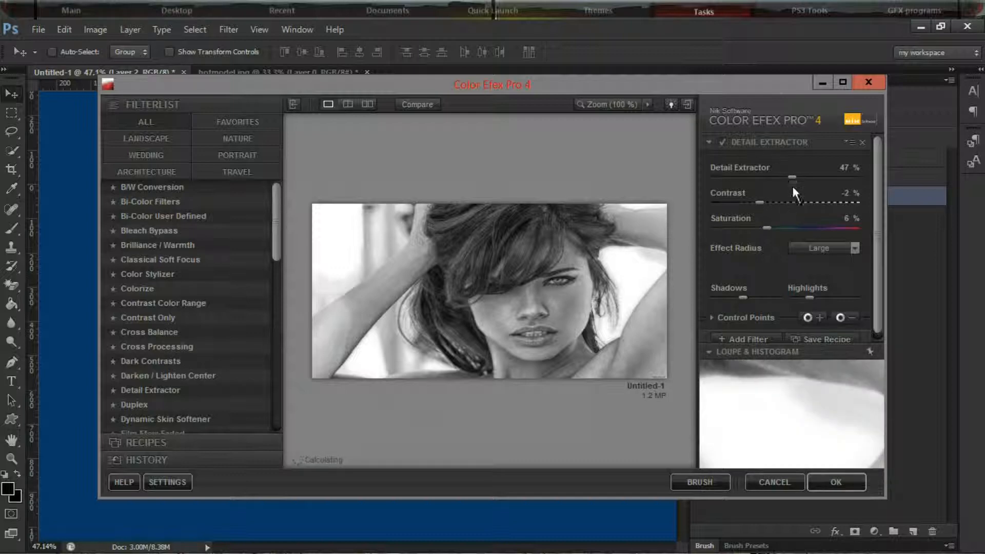
Choose the Detail Extractor filter and set its Detail Extractor amount to 68%
drag(792, 176, 729, 178)
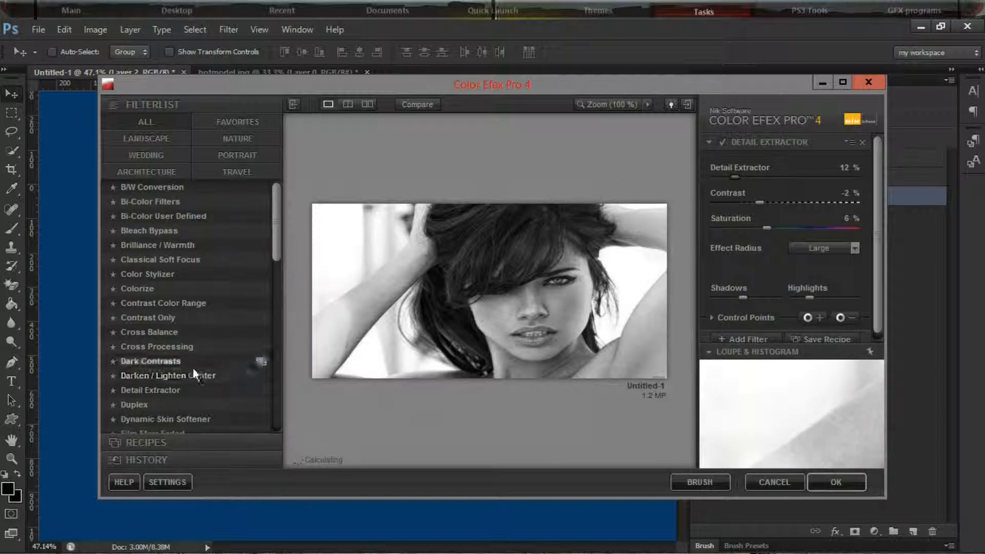
click(179, 390)
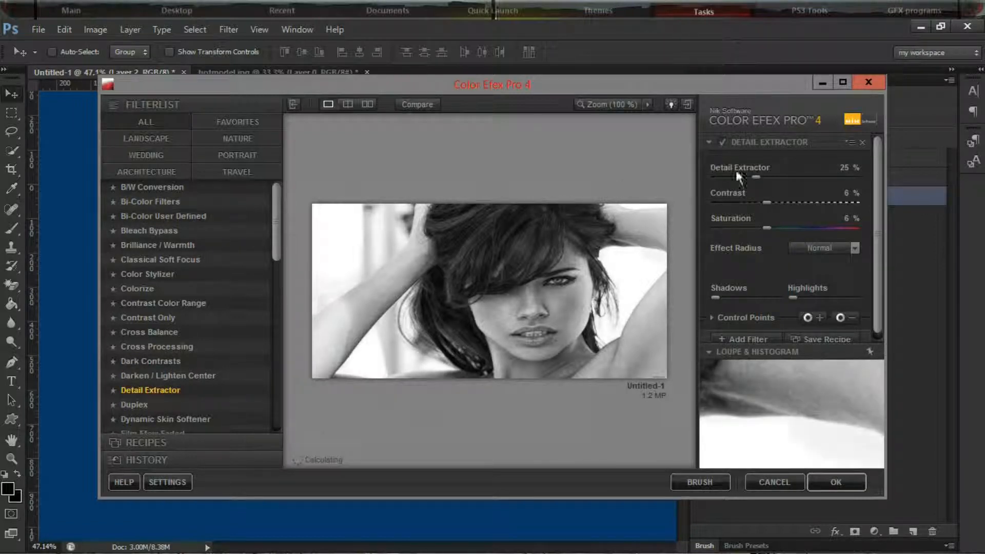
drag(756, 179, 811, 174)
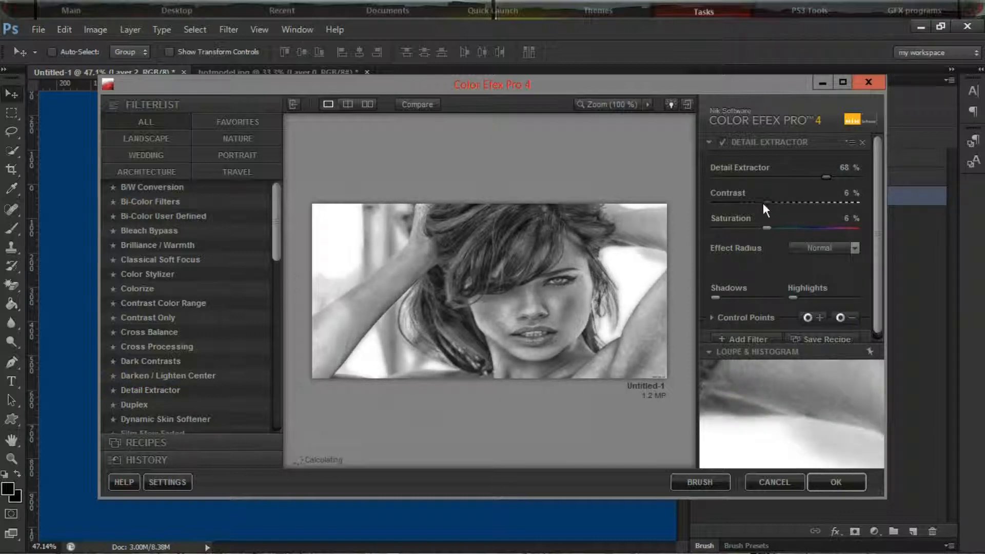
Try -8% contrast and -34% saturation in Detail Extractor, and preview the Contrast Only and Cross Balance filters
drag(762, 203, 749, 203)
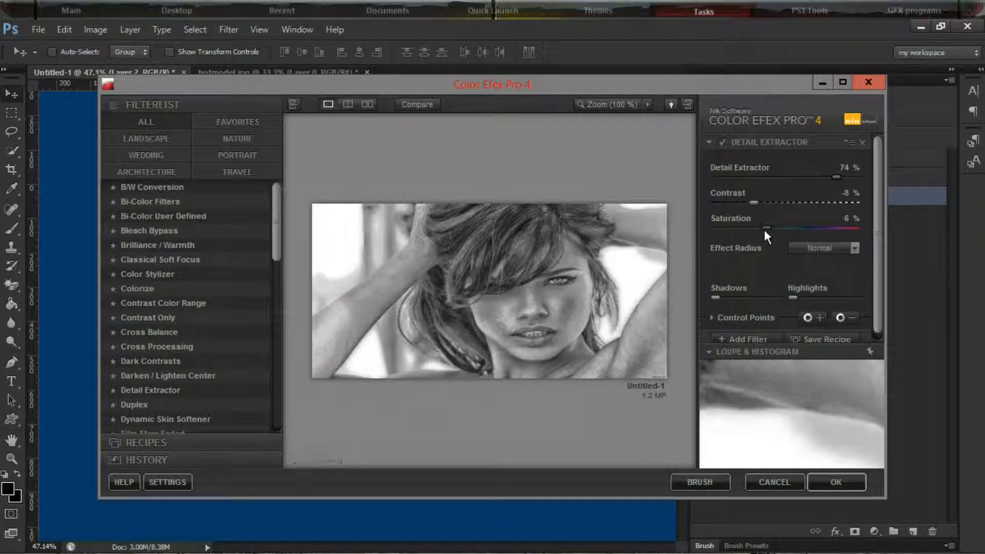
drag(778, 226, 728, 233)
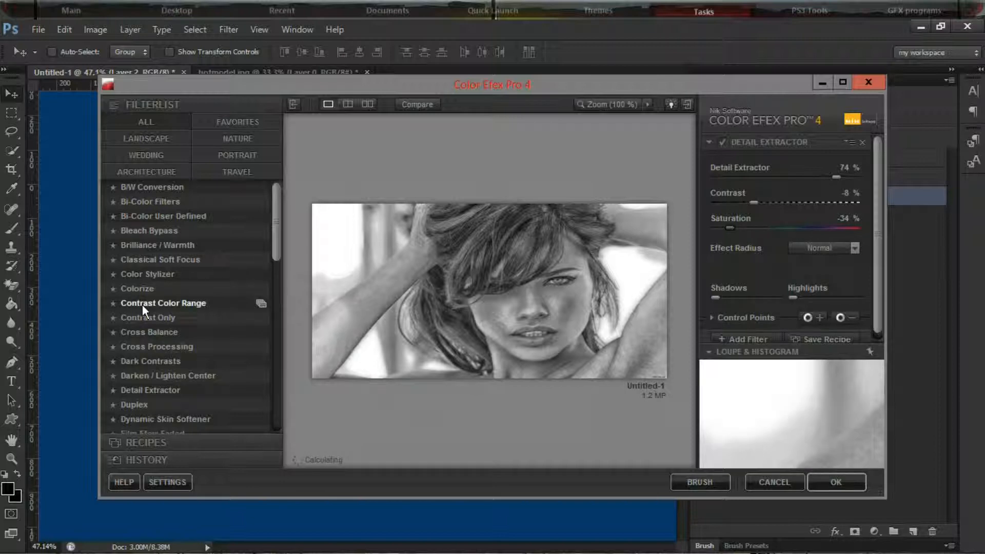
click(158, 314)
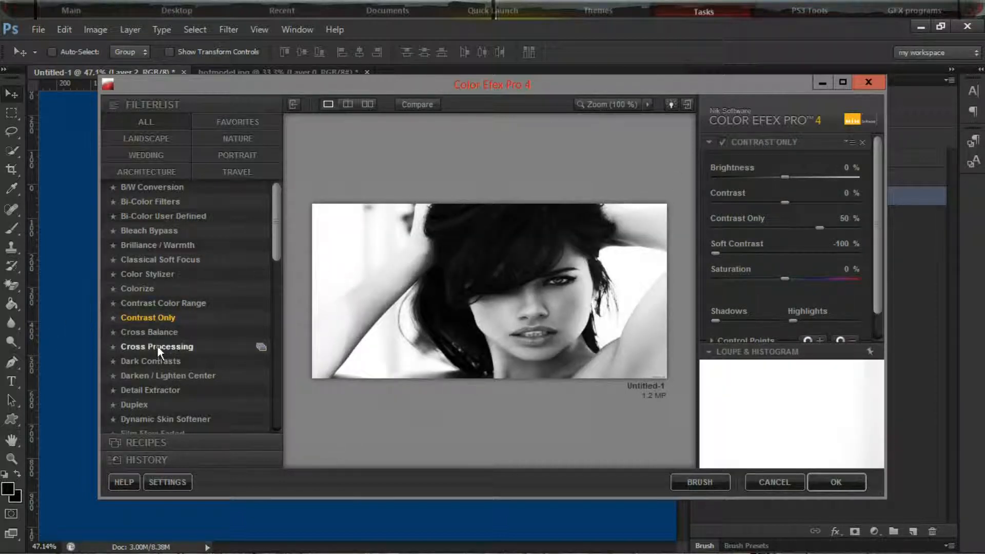
click(156, 332)
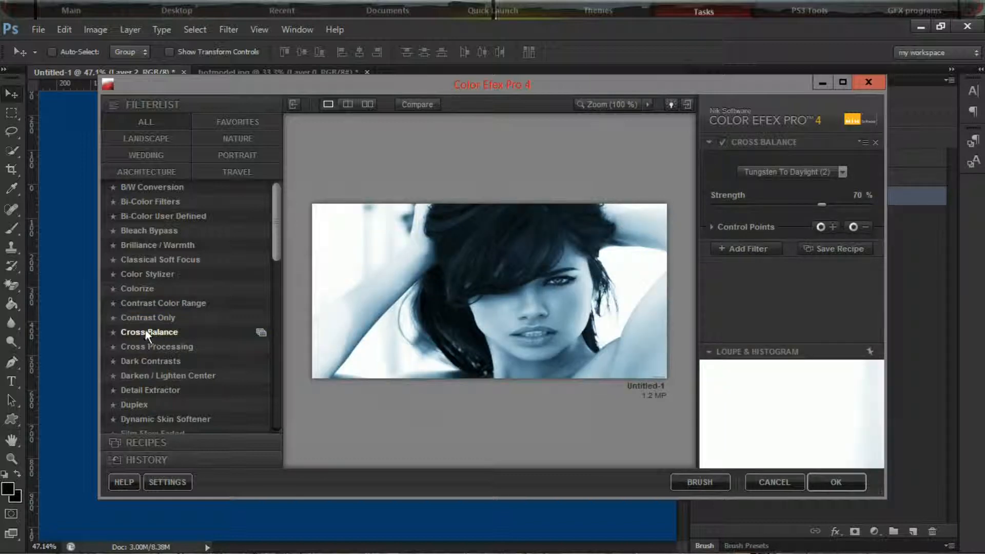
Apply the Detail Extractor filter at 61% with 49% contrast, and hide the original photo layer (Layer 2)
click(149, 390)
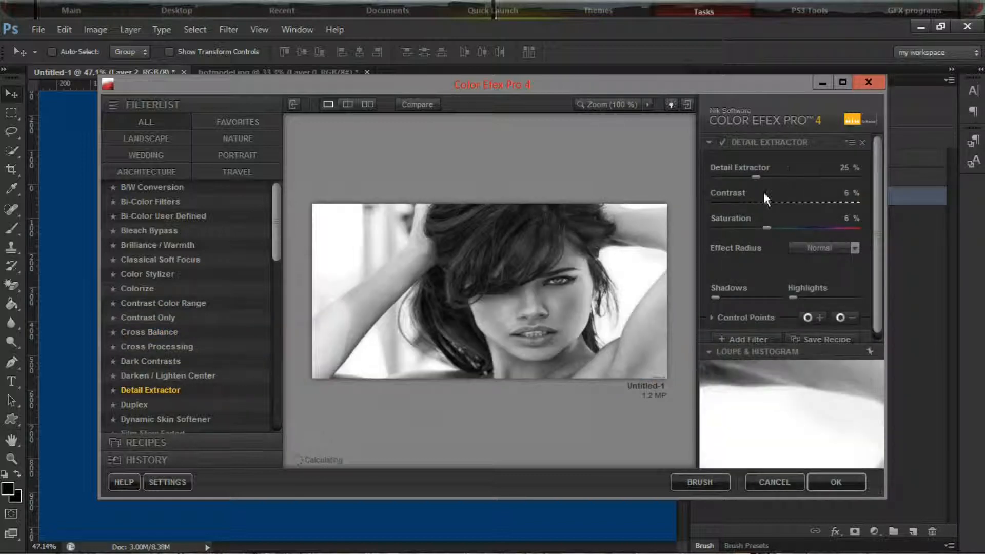
drag(757, 177, 829, 174)
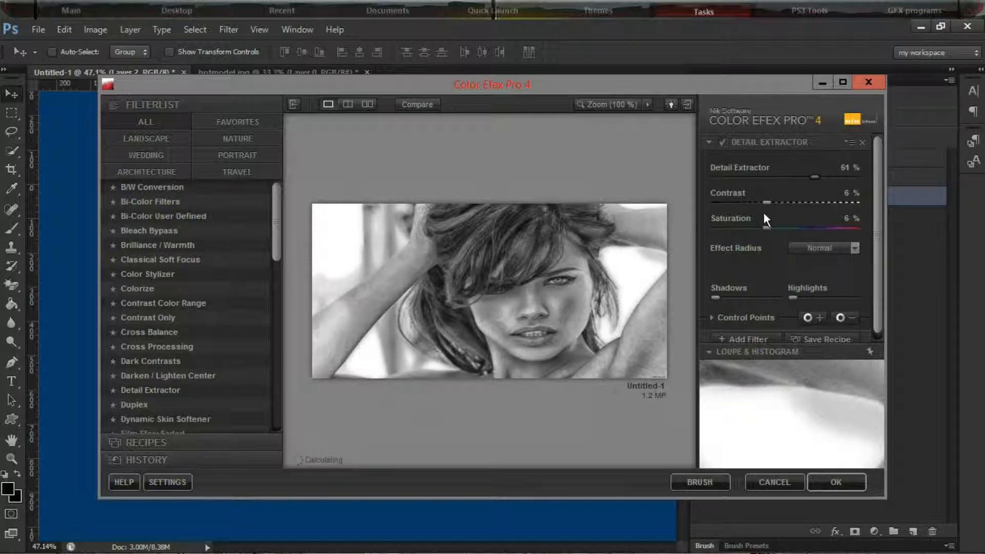
drag(764, 202, 804, 198)
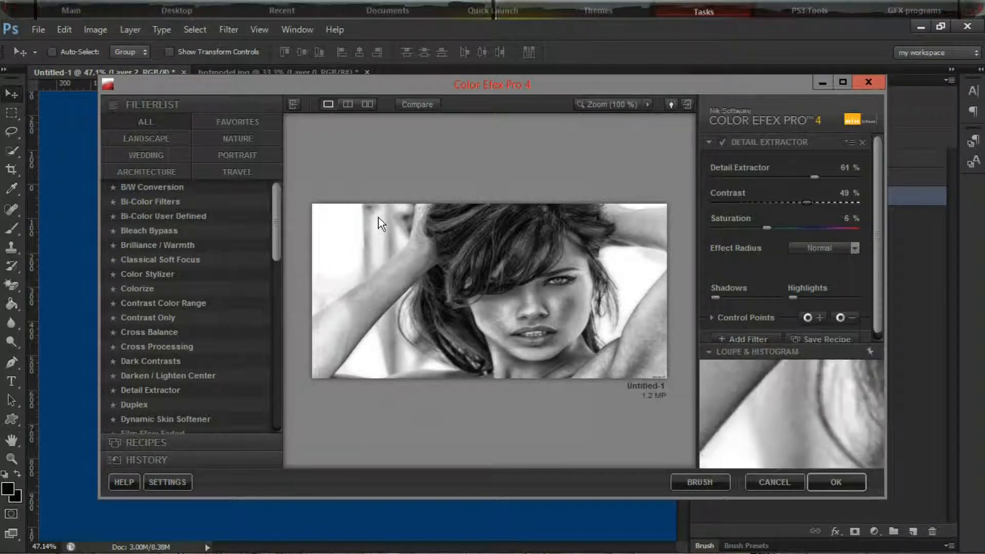
click(836, 482)
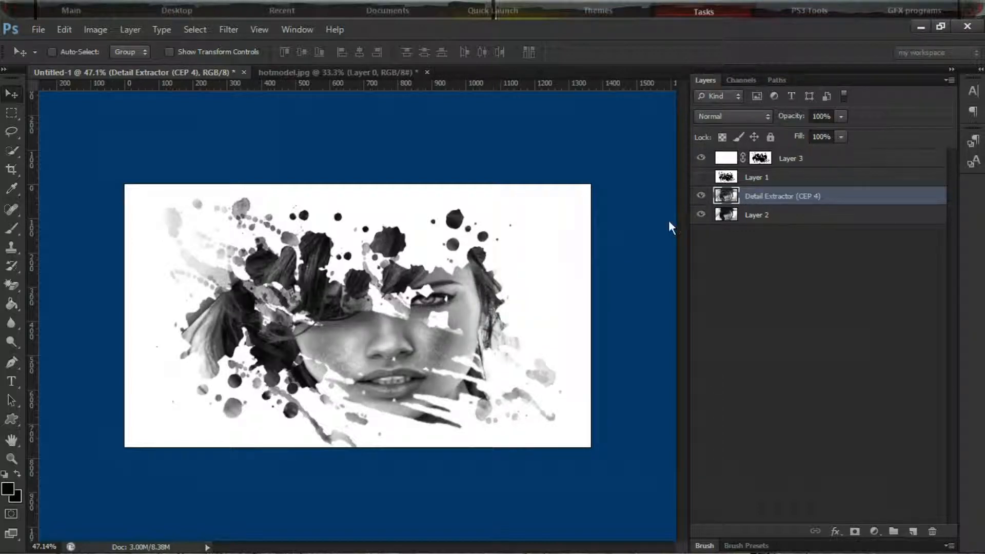
click(700, 197)
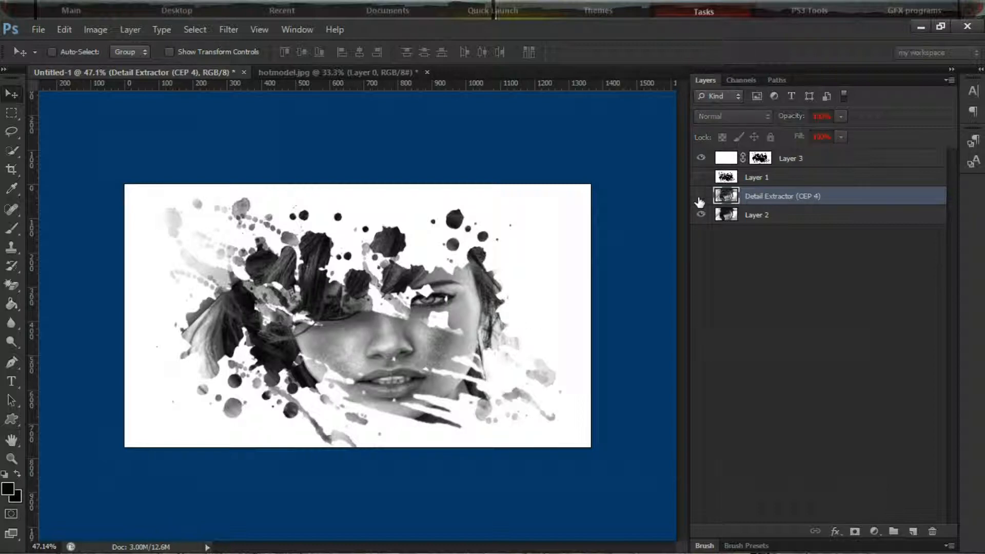
click(700, 197)
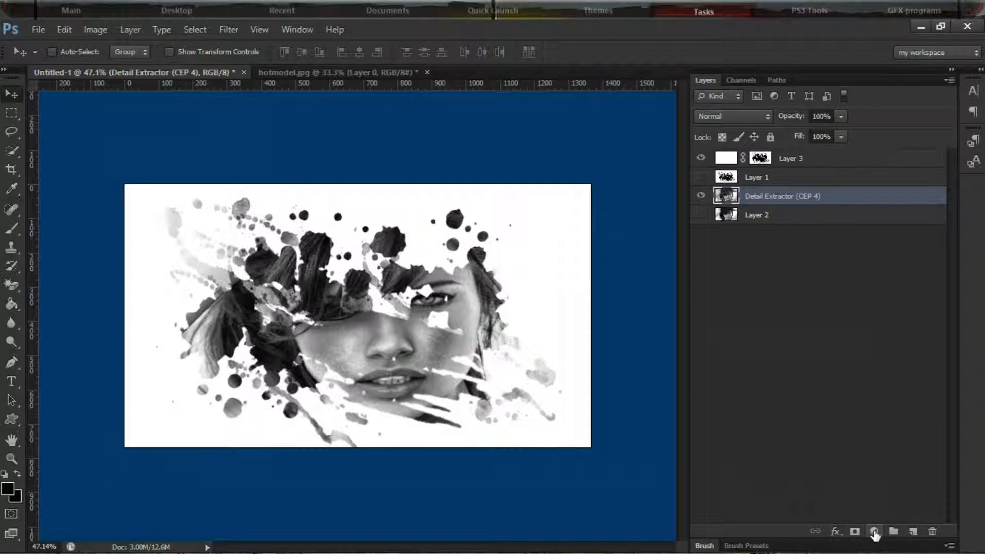
Add a Gradient Fill layer with the Violet, Orange preset above the Detail Extractor layer and set its blend mode to Screen
click(874, 532)
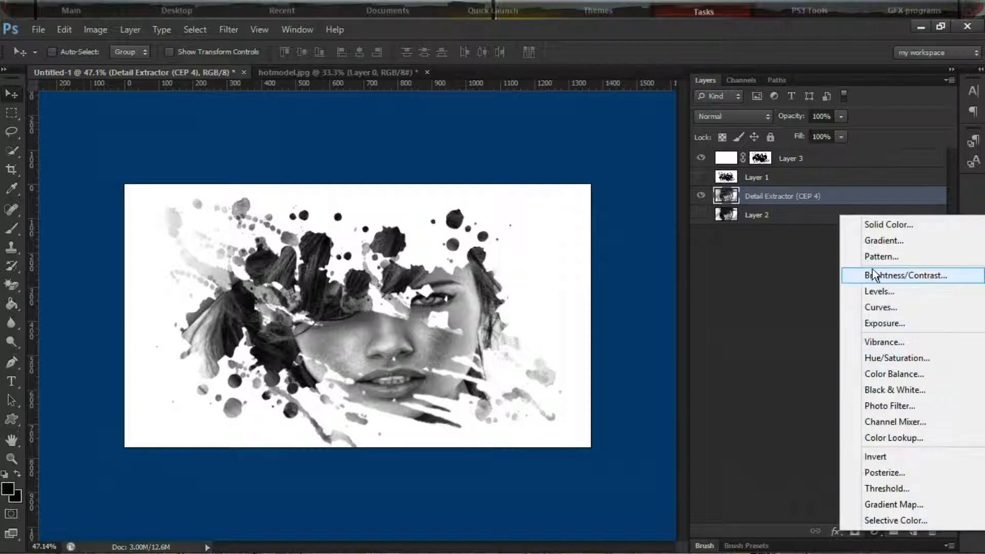
click(881, 247)
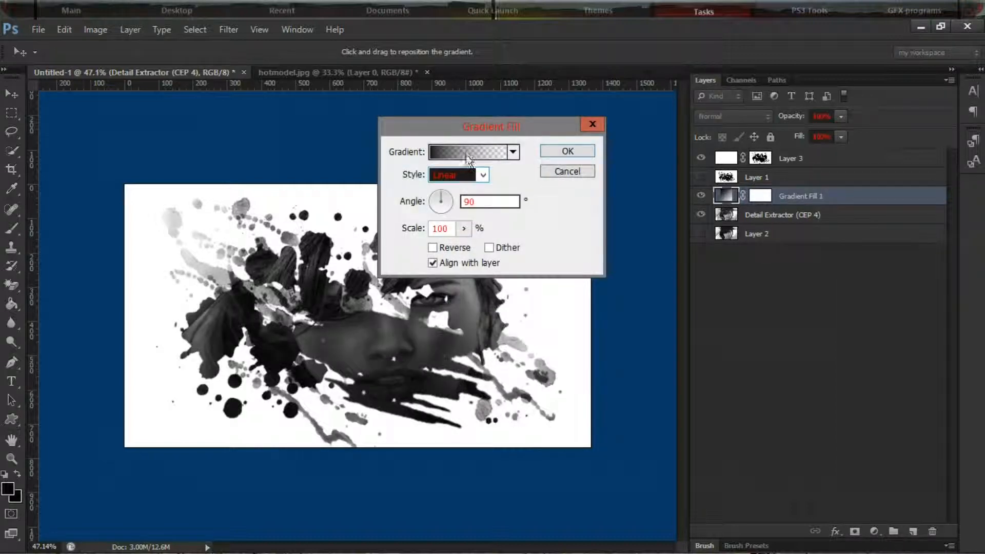
click(465, 150)
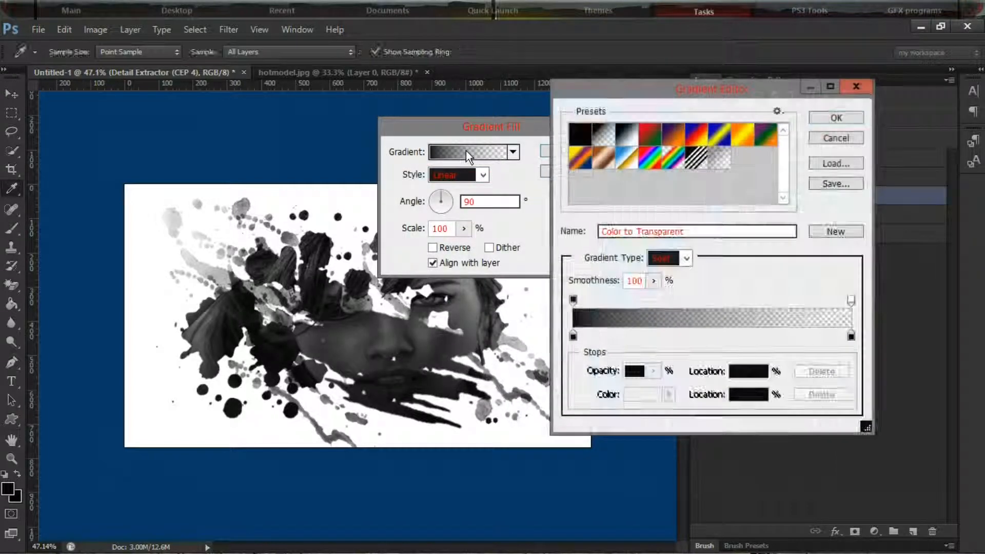
click(672, 135)
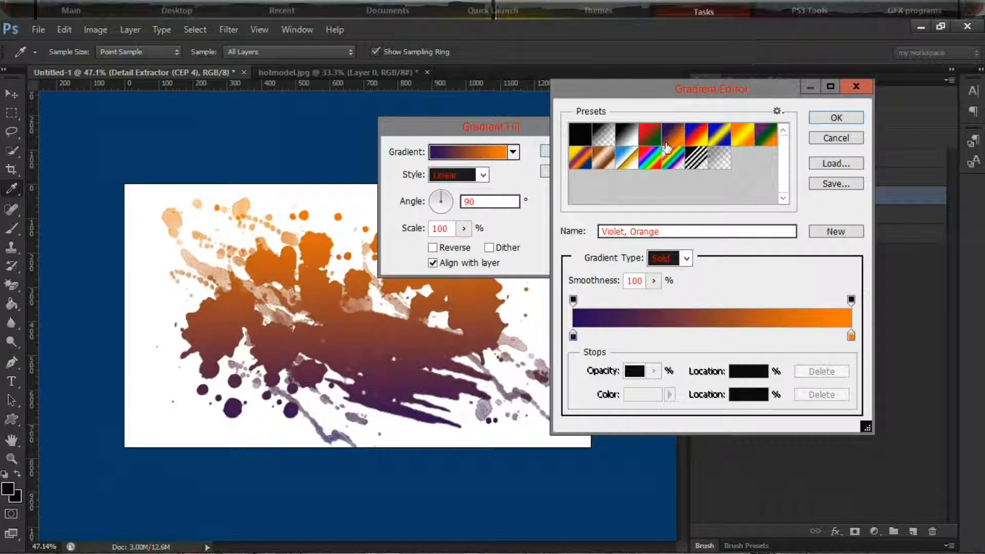
click(823, 118)
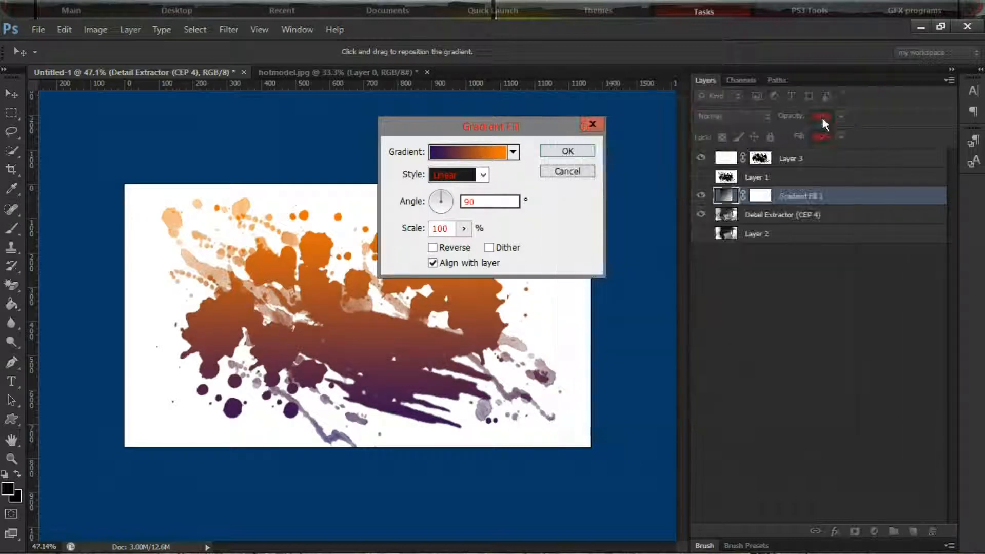
click(555, 151)
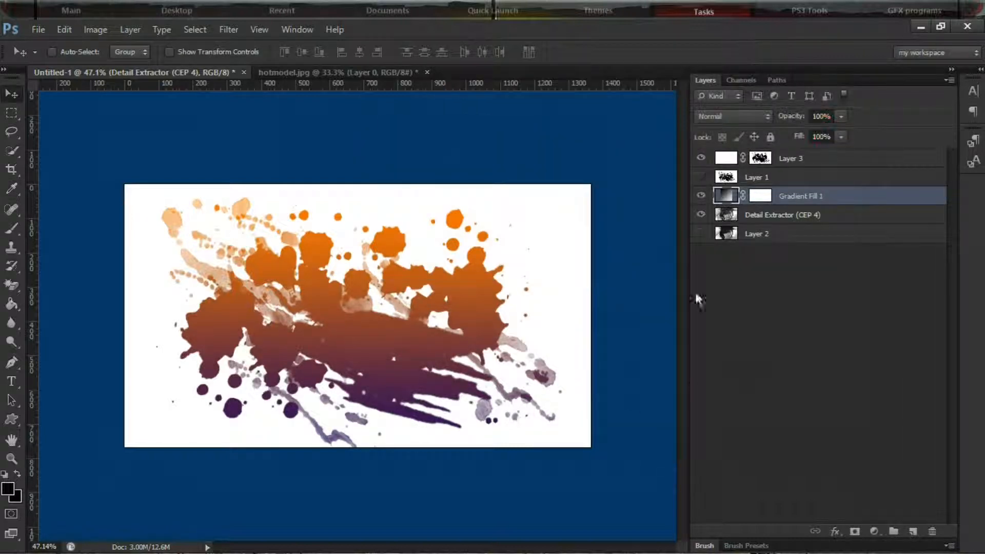
click(725, 114)
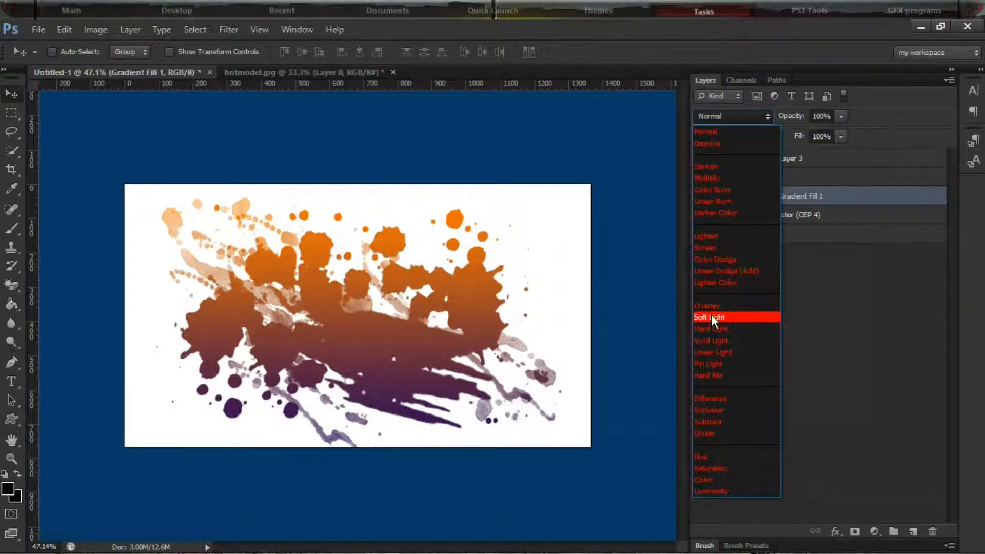
click(708, 247)
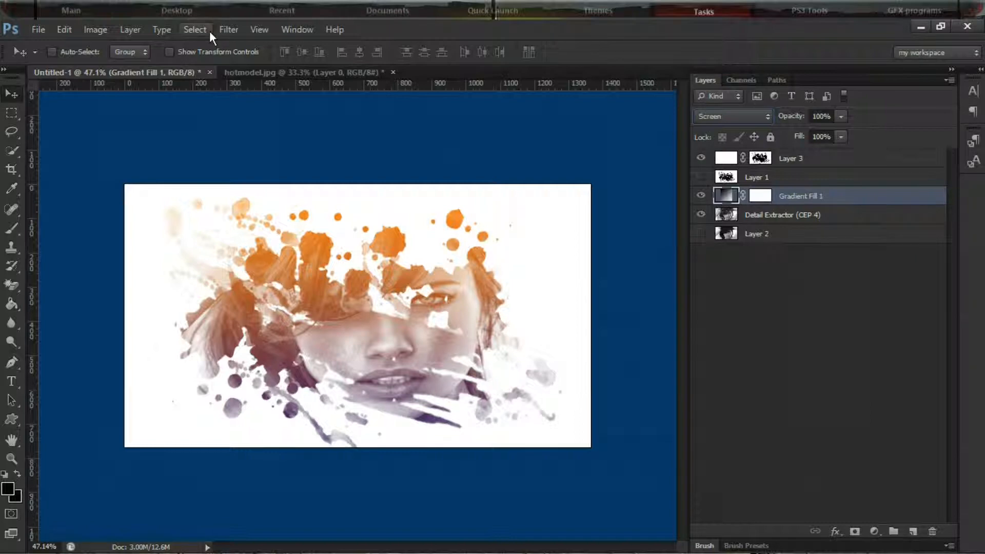
Create three new blank layers (Layer 4, Layer 5 and Layer 6) above the gradient fill layer
click(141, 28)
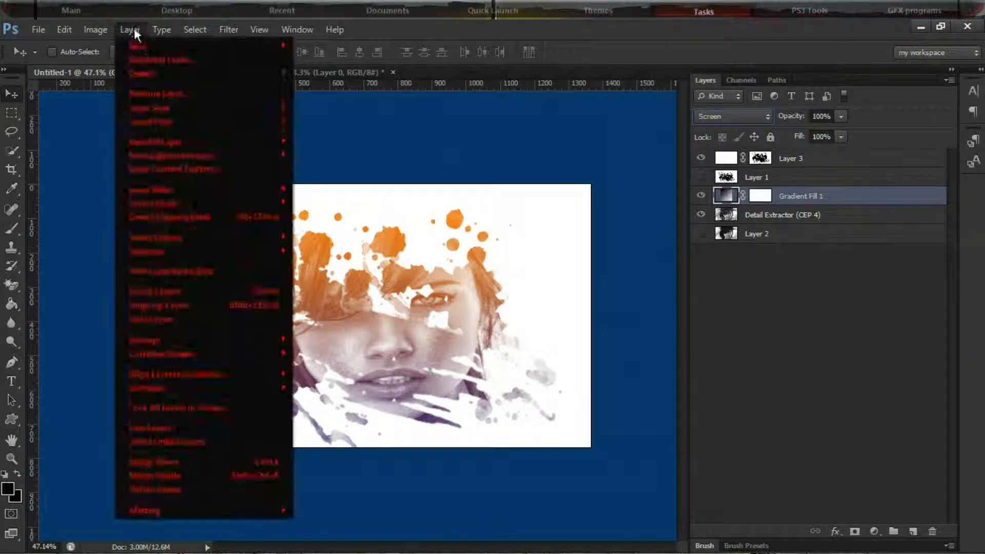
mouse_move(143, 47)
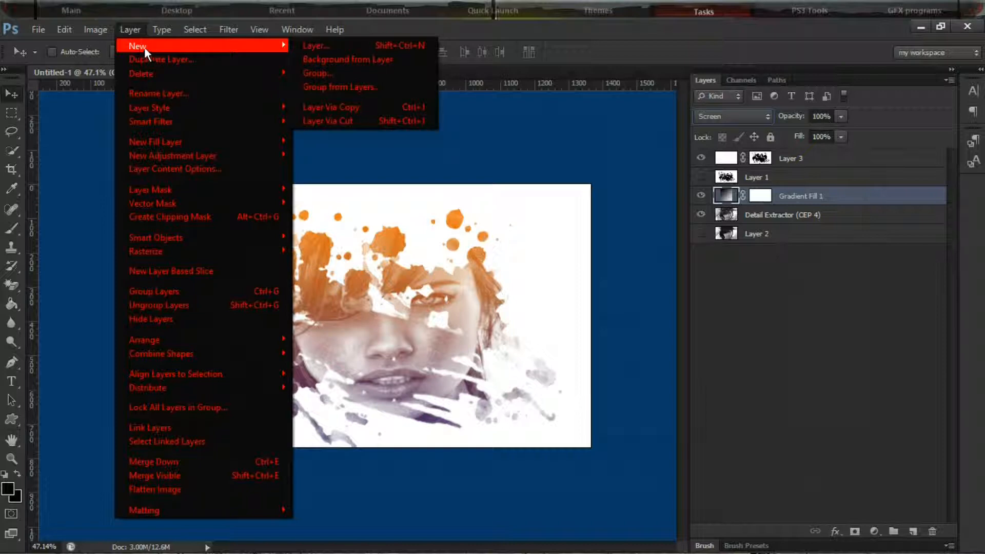
click(318, 44)
click(615, 169)
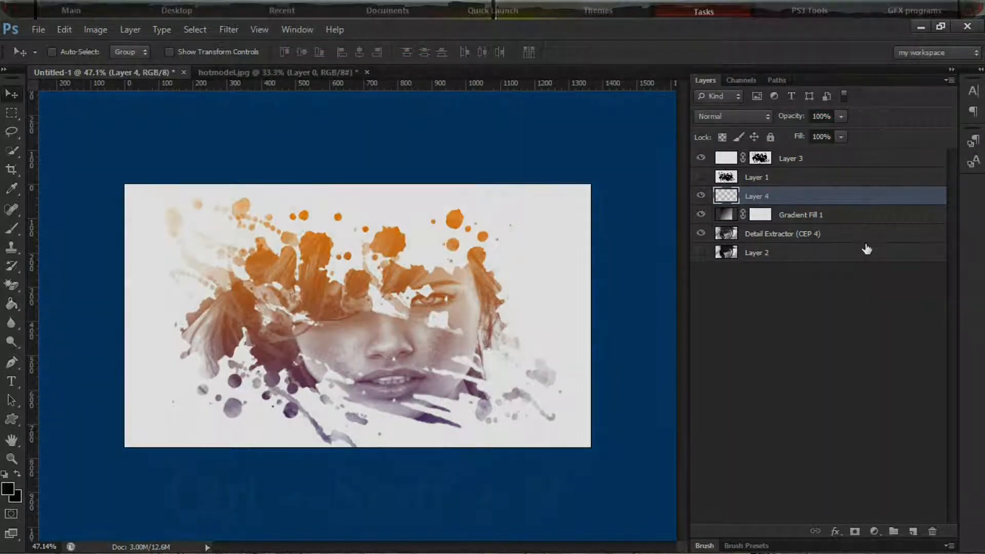
key(ctrl+shift+n)
key(Return)
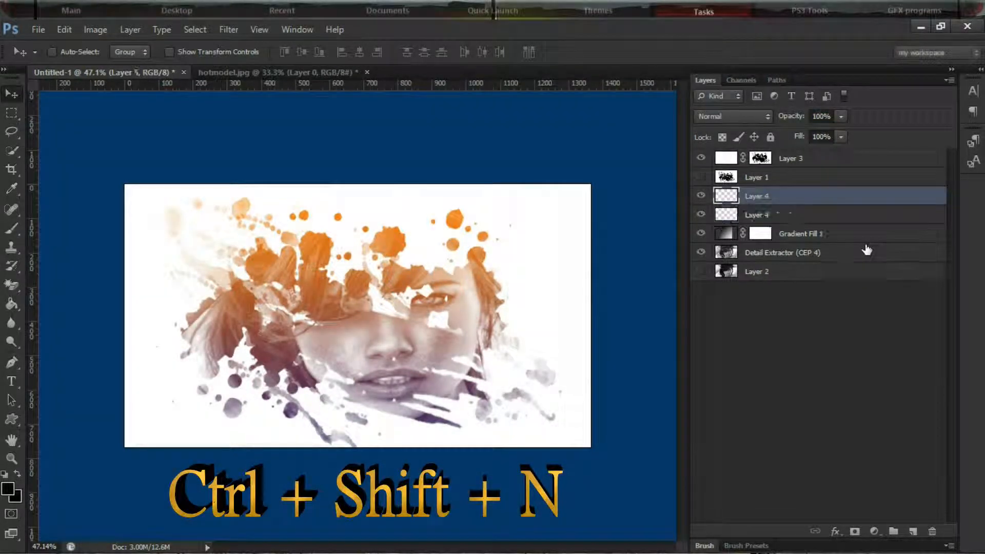
key(ctrl+shift+n)
key(Return)
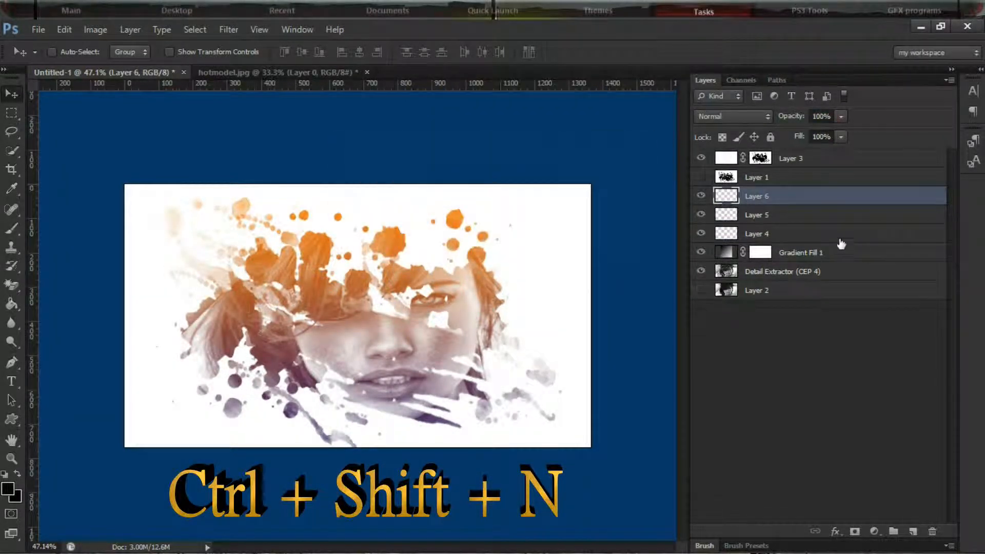
Select Layer 4 and set the Brush tool to the soft round 300 px tip with 0% hardness
click(783, 233)
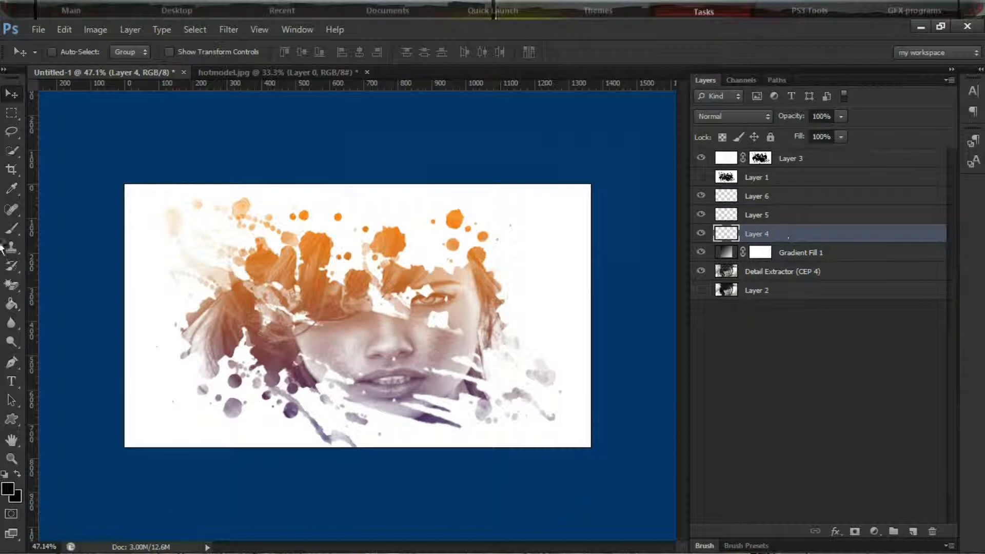
click(12, 228)
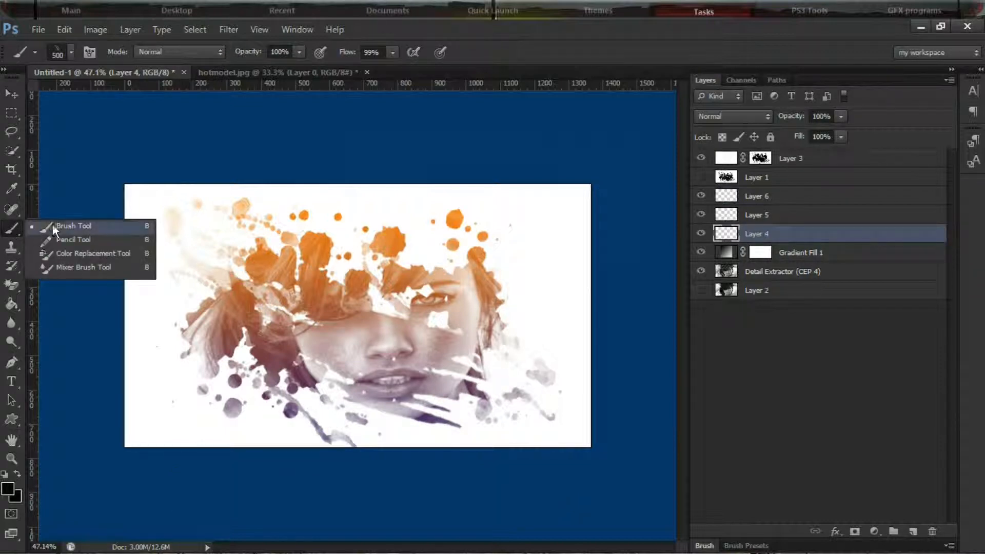
click(52, 224)
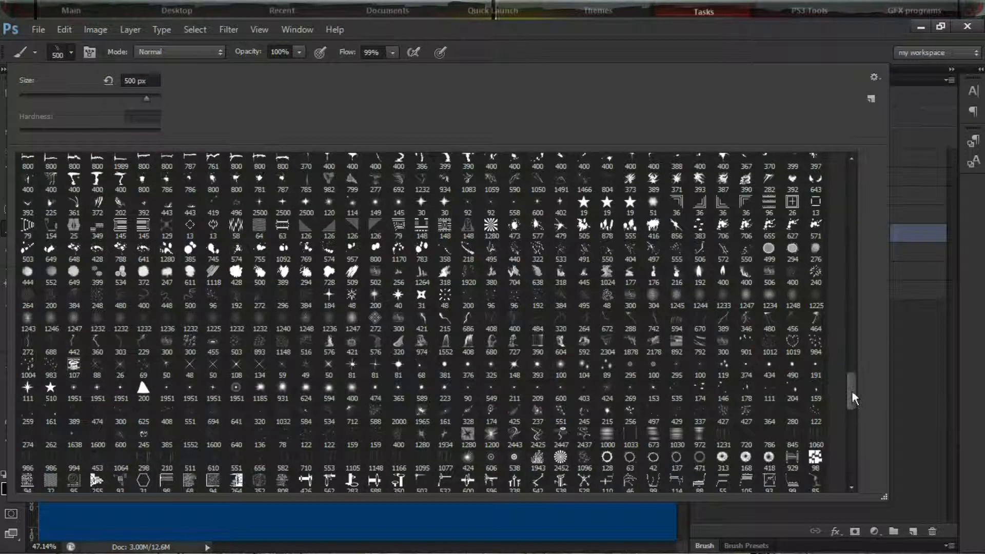
drag(853, 390, 848, 207)
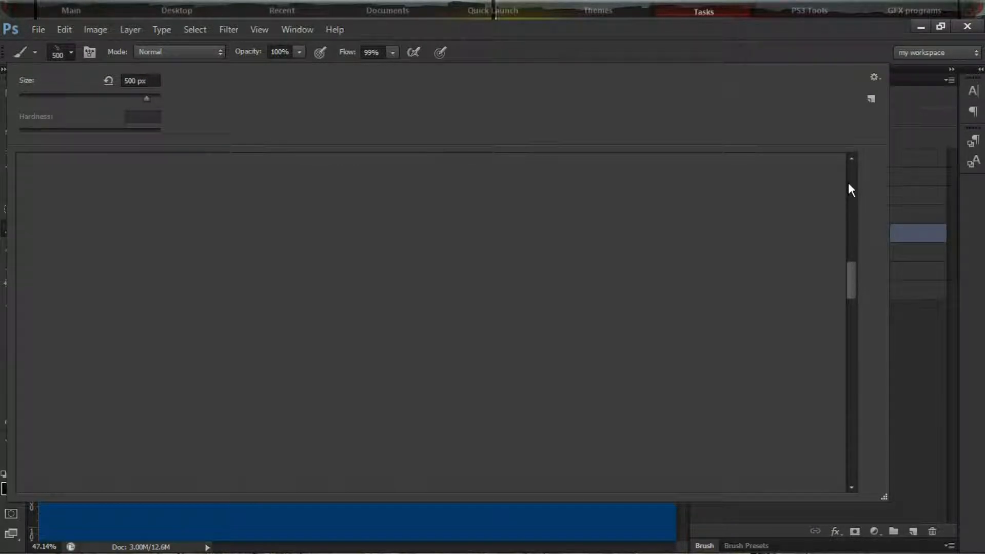
scroll(393, 224, up, 5)
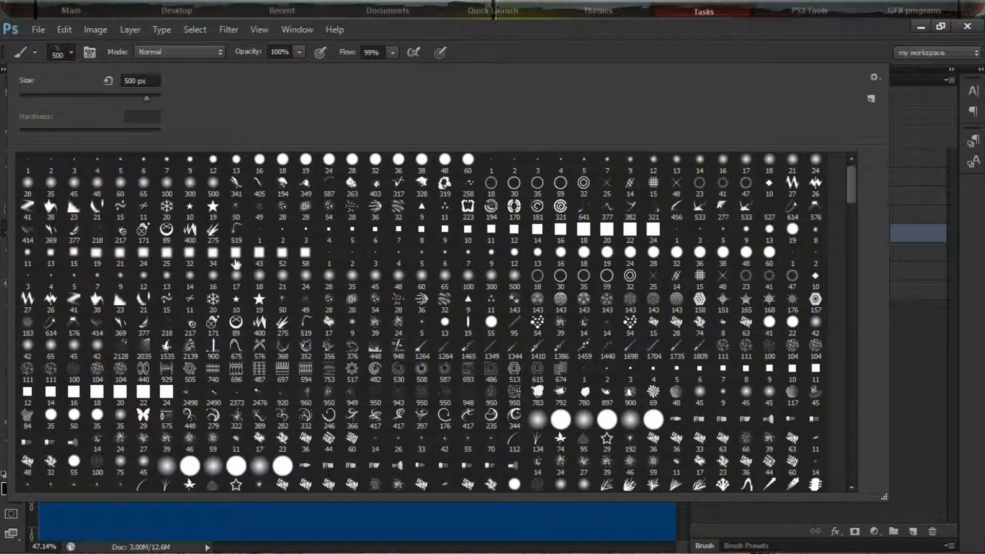
click(199, 186)
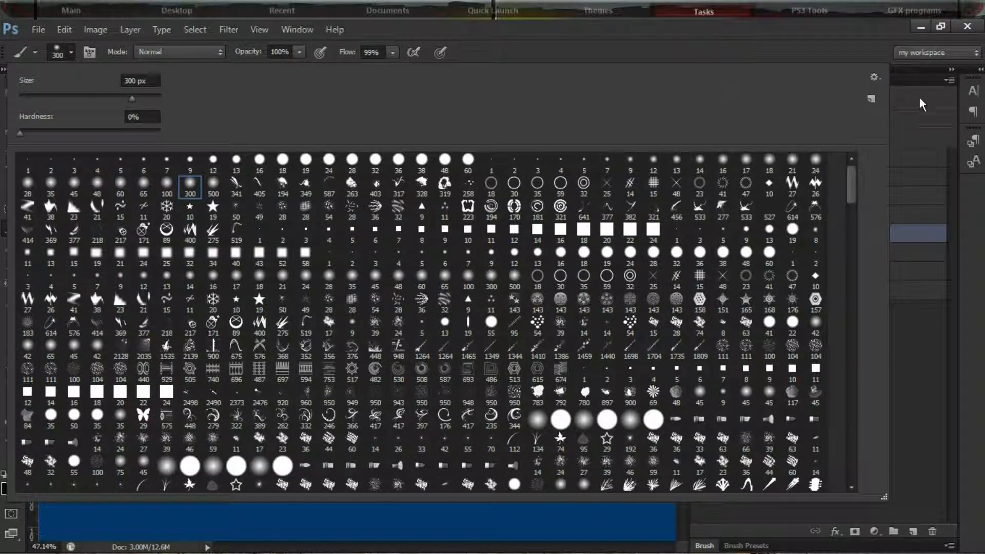
click(68, 49)
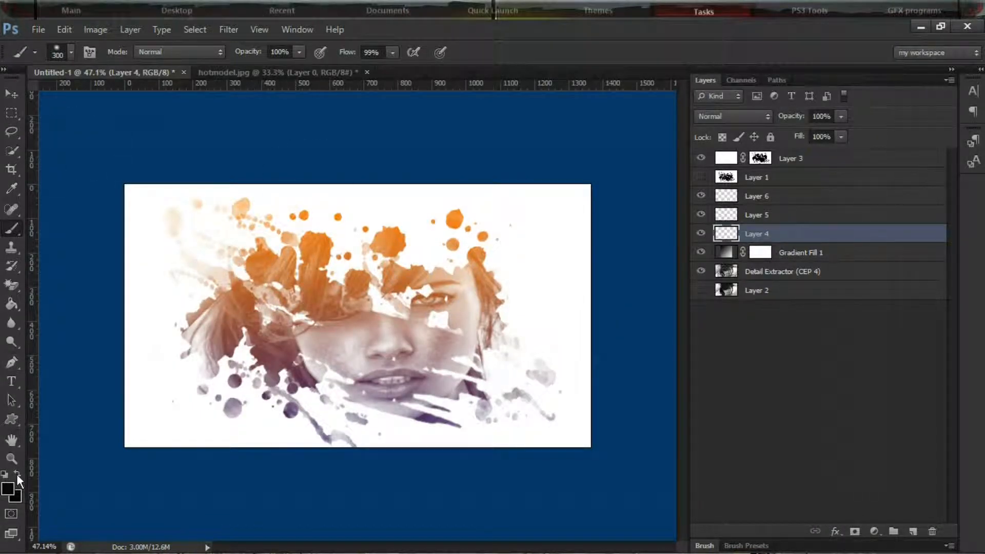
Set the foreground color to red ff0000 and paint over the left part of the splatter on Layer 4
click(8, 489)
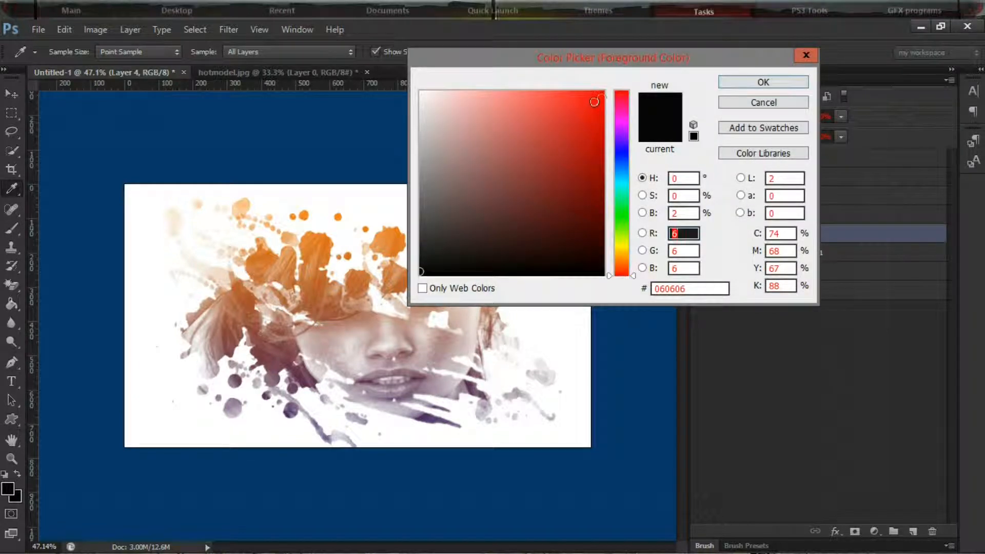
drag(596, 98, 610, 92)
click(725, 82)
key(b)
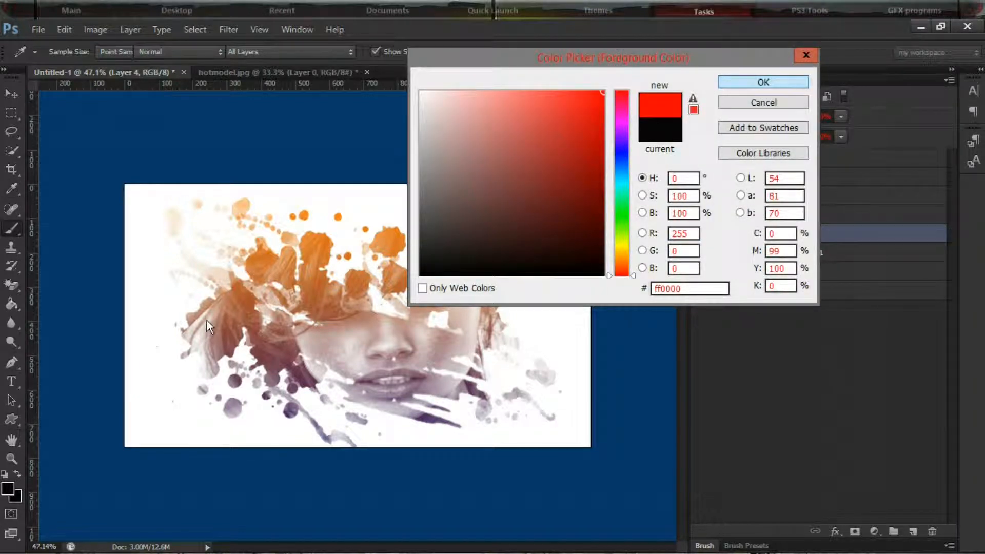
mouse_move(209, 300)
mouse_down()
mouse_move(176, 330)
mouse_move(194, 288)
mouse_move(193, 213)
mouse_move(208, 189)
mouse_move(264, 208)
mouse_move(179, 313)
mouse_move(319, 198)
mouse_move(159, 352)
mouse_move(274, 221)
mouse_up()
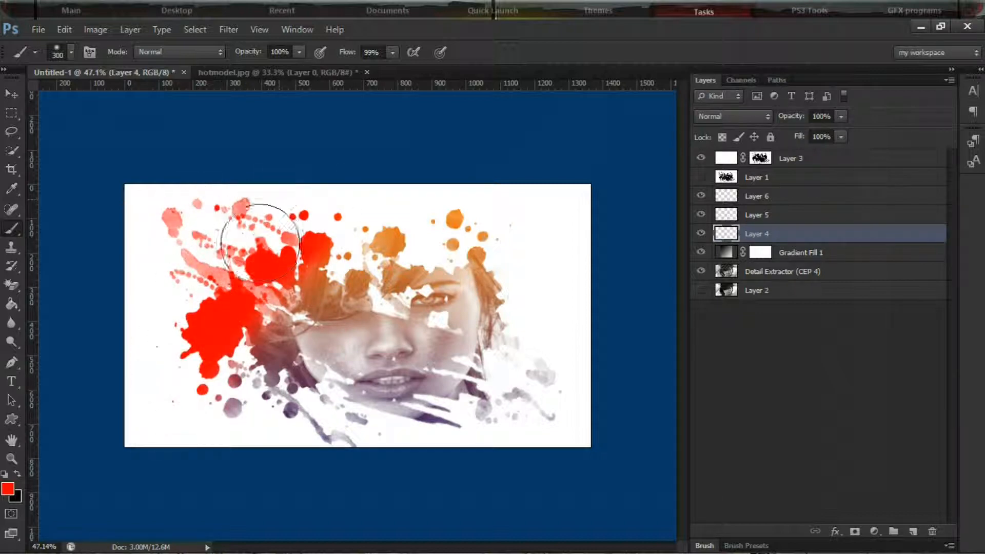
mouse_move(108, 398)
mouse_down()
mouse_move(234, 299)
mouse_move(190, 432)
mouse_move(220, 338)
mouse_move(285, 198)
mouse_up()
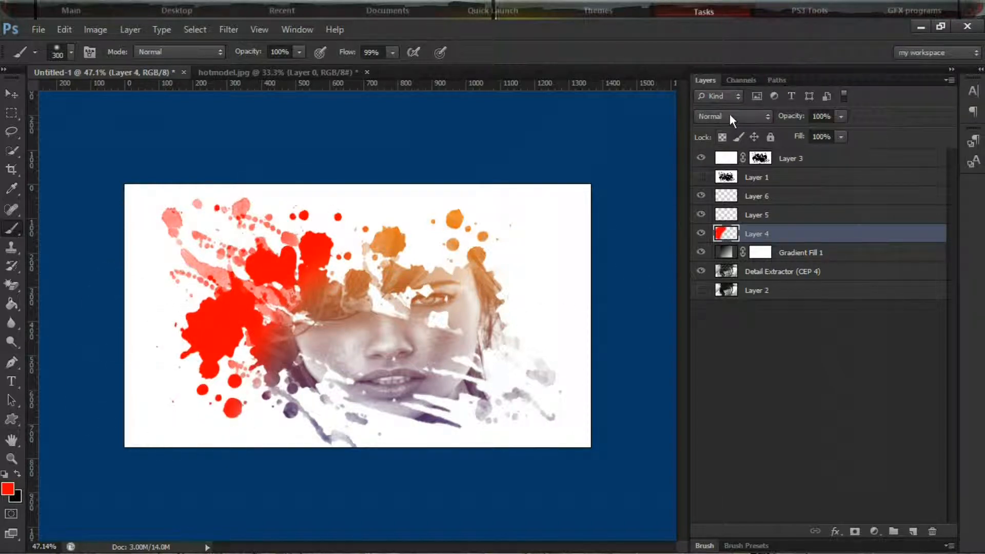
Set Layer 4's blend mode to Screen
click(730, 115)
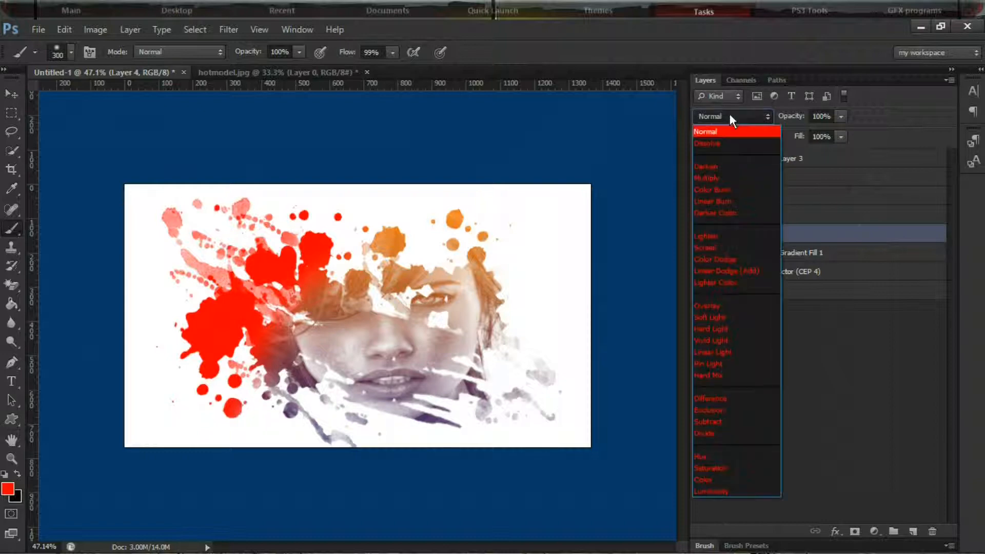
click(725, 247)
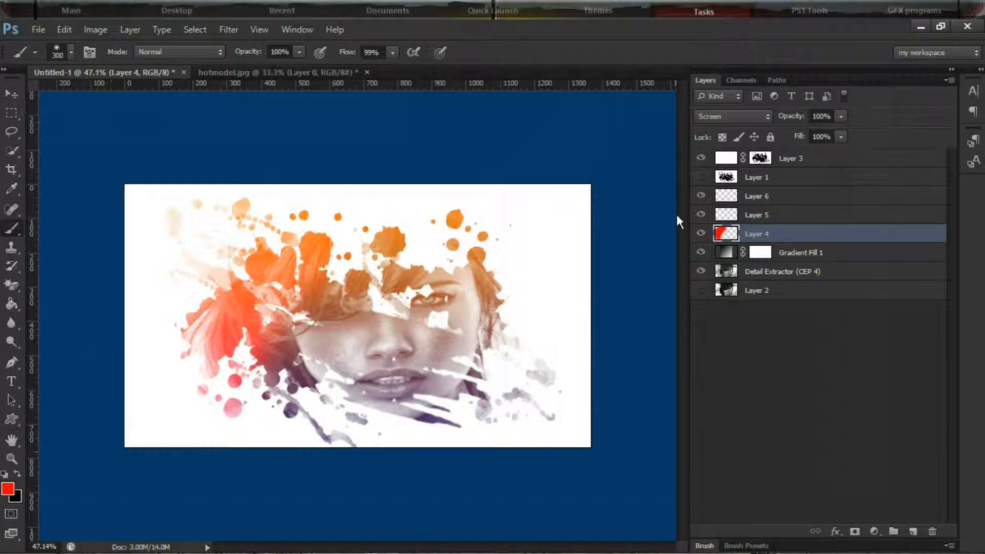
Select Layer 5 and set the foreground color to blue 0090ff
click(750, 214)
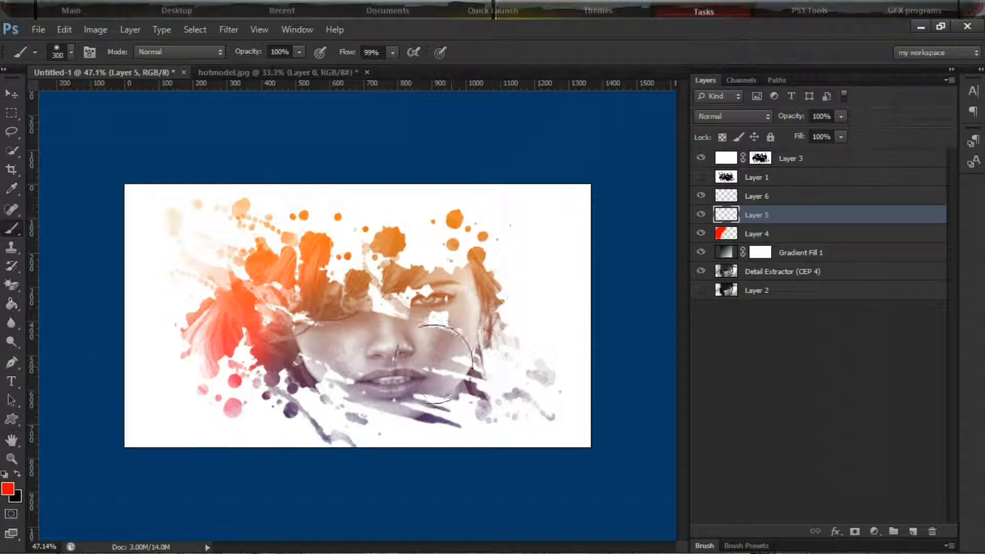
click(7, 490)
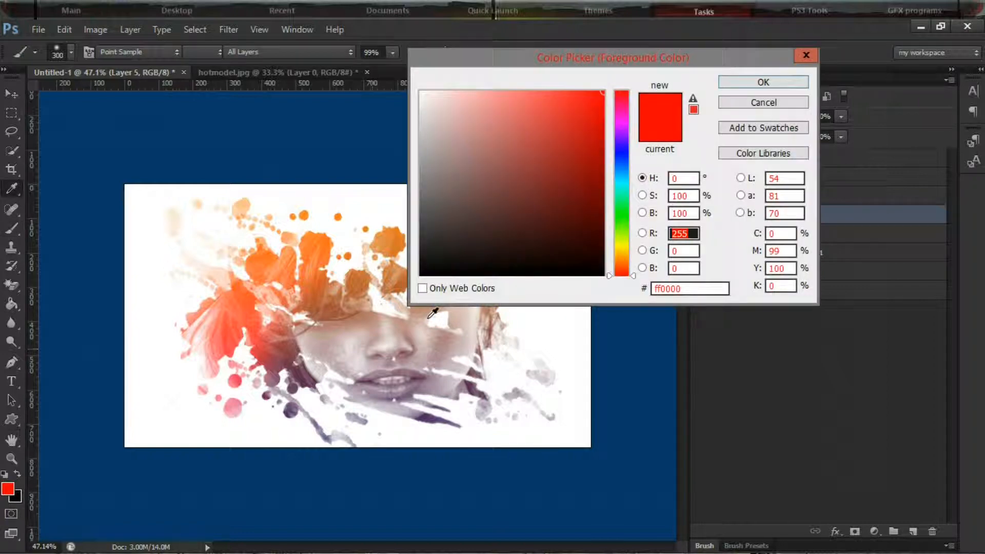
click(621, 188)
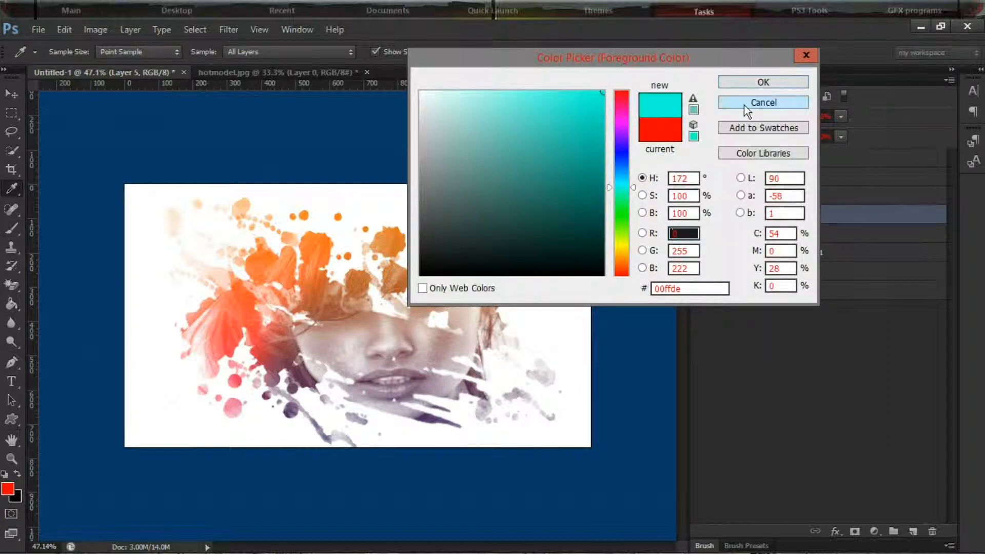
click(617, 173)
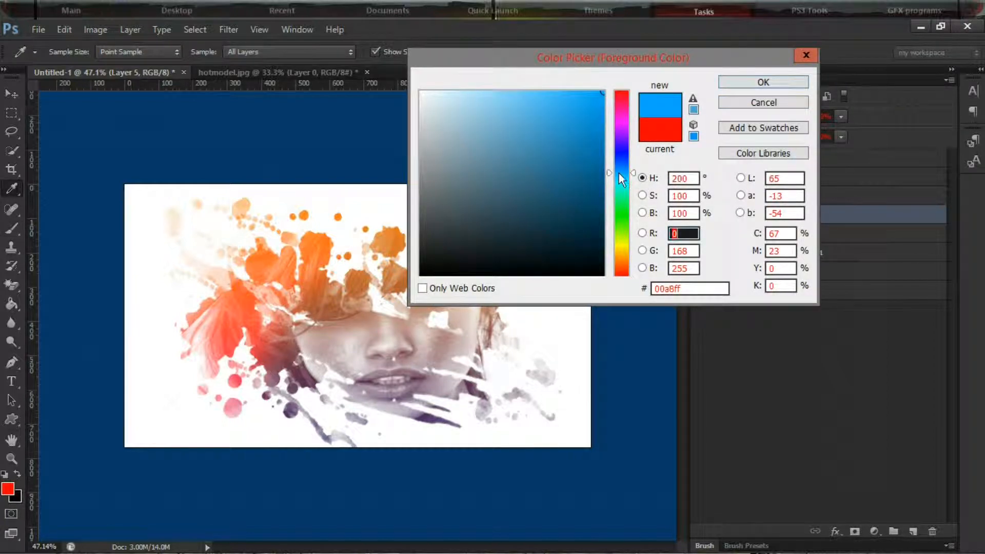
click(619, 177)
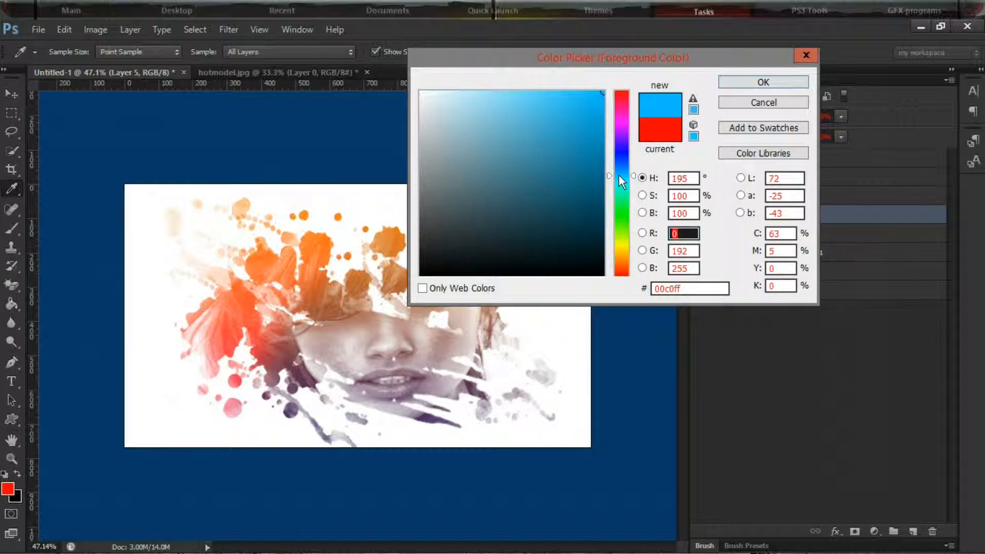
click(619, 170)
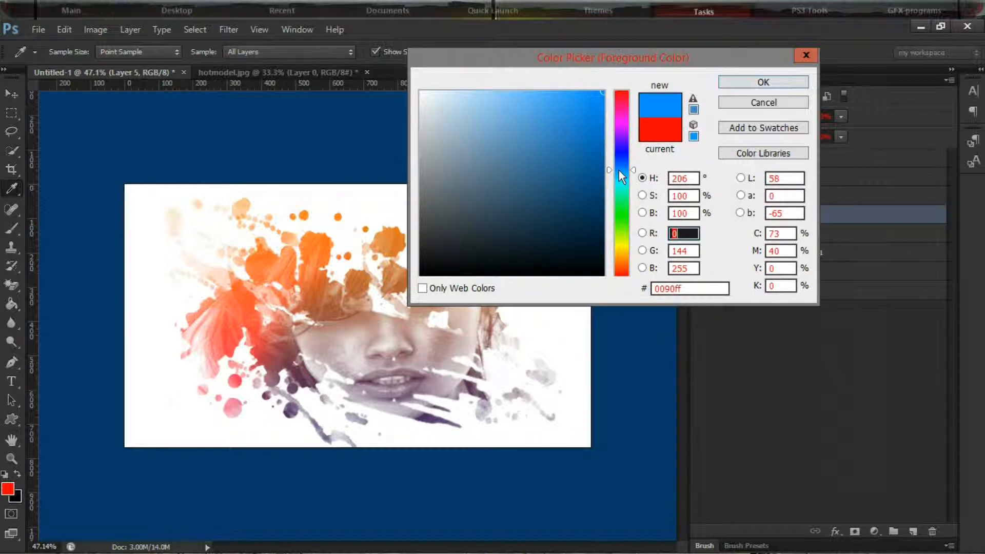
click(740, 81)
Brush blue over the lower-right part of the splatter on Layer 5 and set the layer's blend mode to Screen
key(b)
click(473, 396)
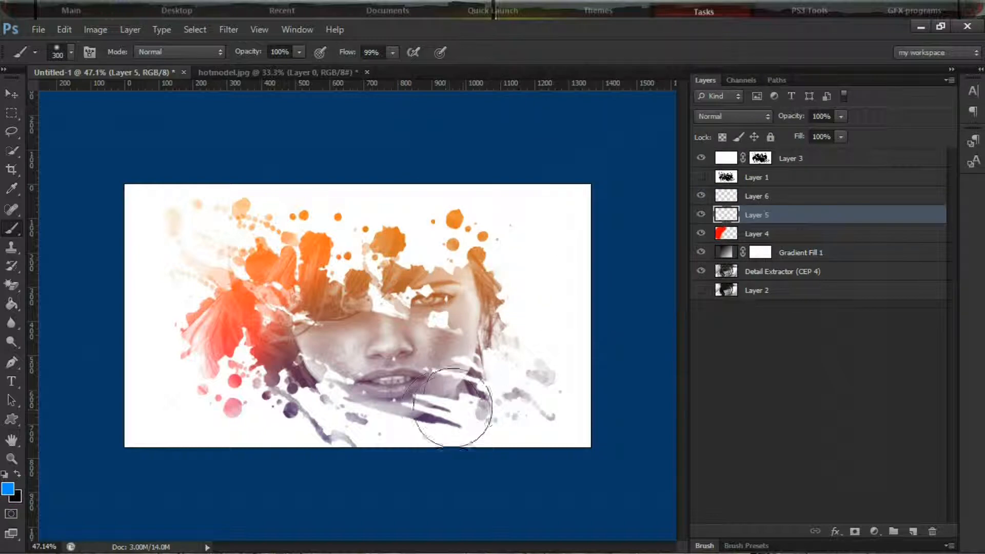
mouse_move(481, 381)
mouse_down()
mouse_move(465, 445)
mouse_move(541, 362)
mouse_move(528, 409)
mouse_move(450, 445)
mouse_move(348, 444)
mouse_move(469, 418)
mouse_move(423, 451)
mouse_up()
click(719, 118)
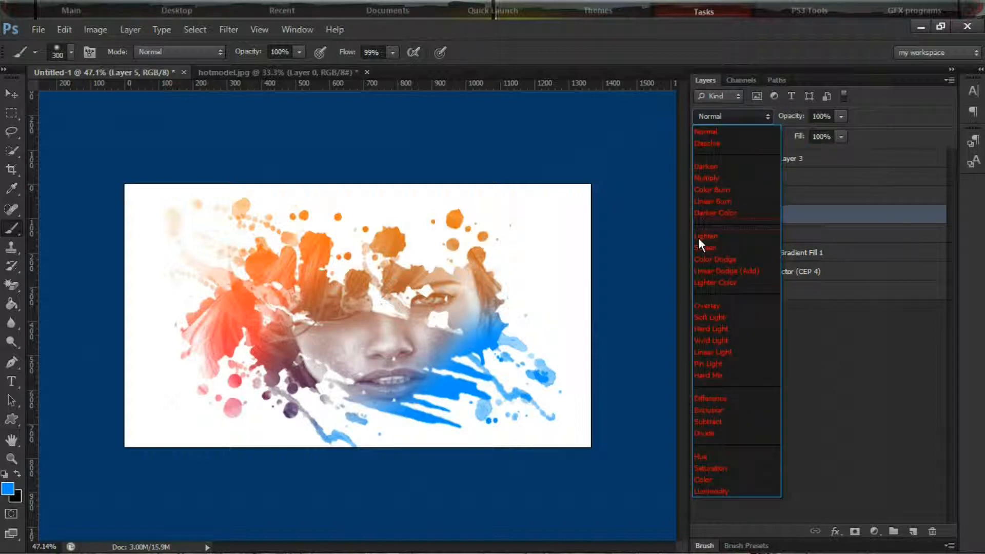
click(710, 244)
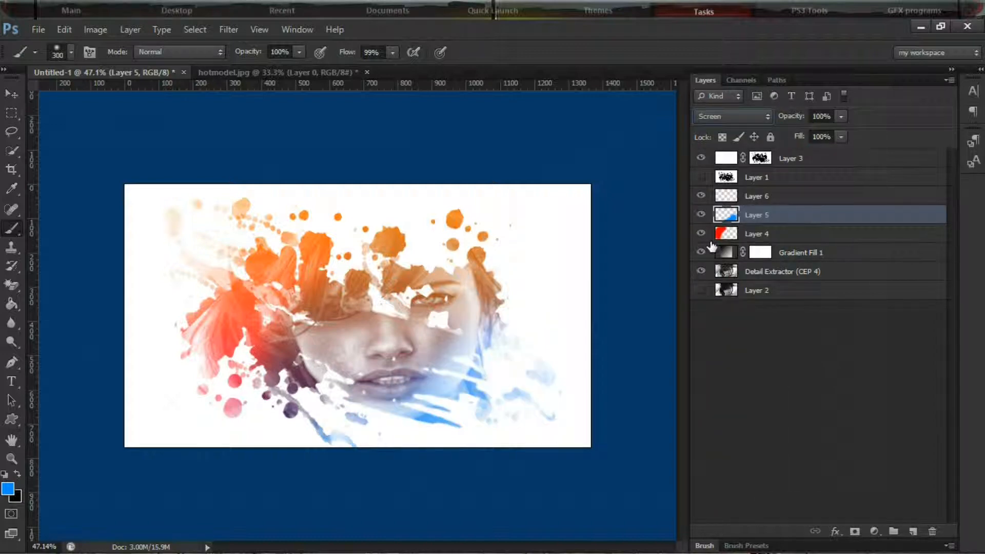
Select Layer 6 and set the foreground color to green 16de02
click(755, 200)
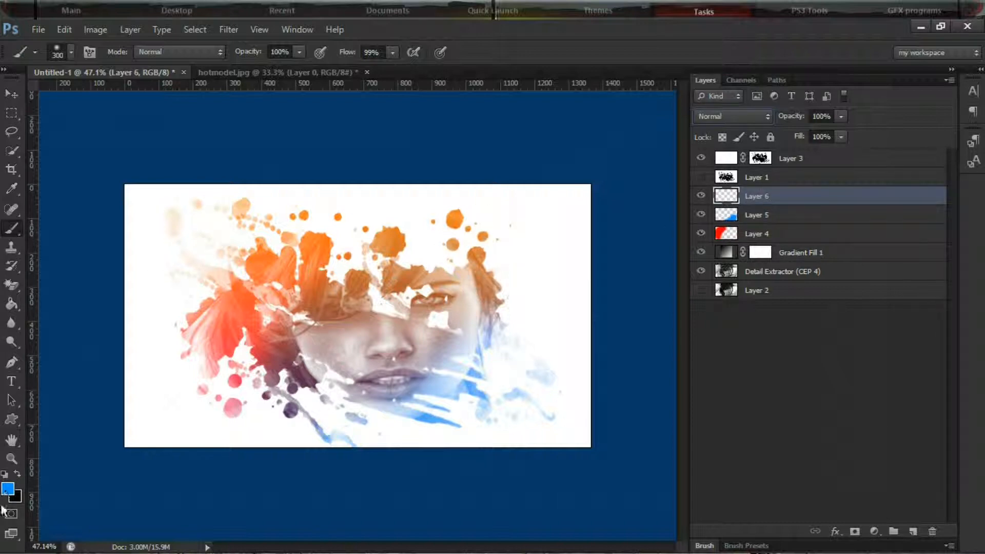
click(7, 490)
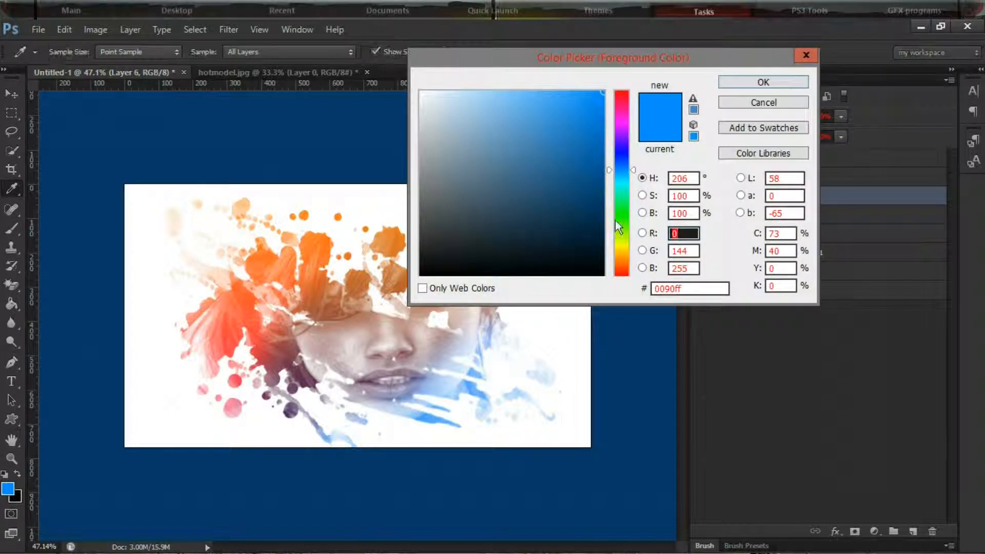
click(621, 217)
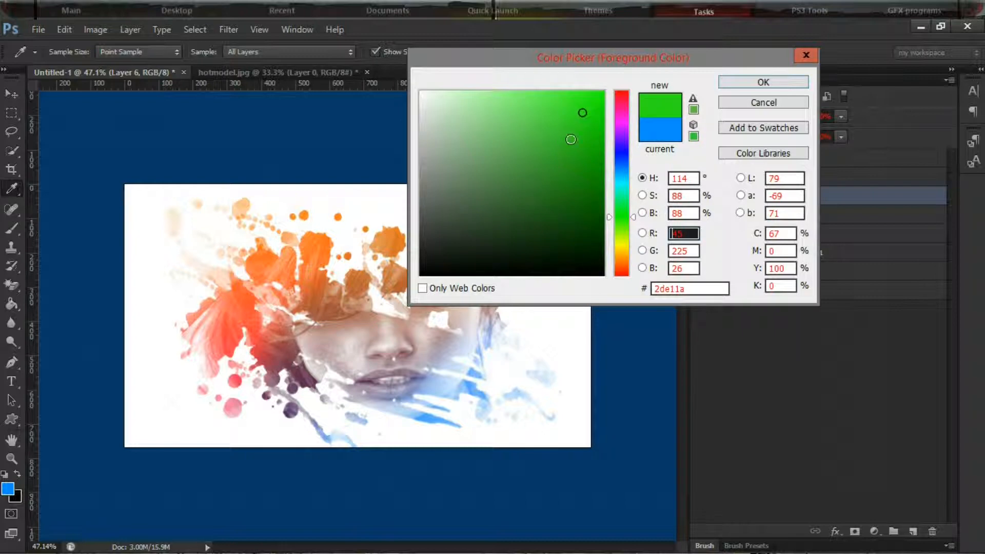
click(603, 115)
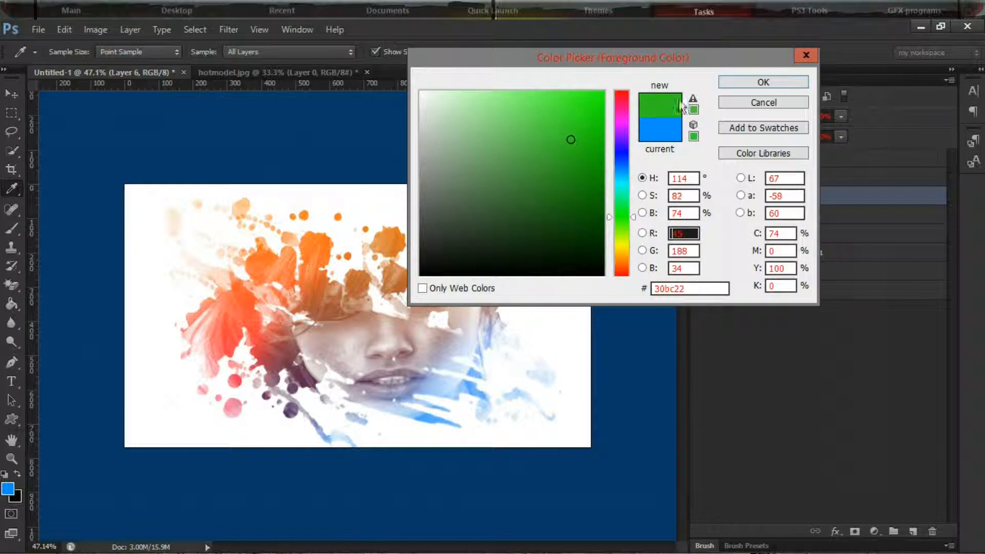
click(764, 82)
Brush green over the upper-right part of the splatter on Layer 6 and set the layer's blend mode to Screen
key(b)
mouse_move(401, 205)
mouse_down()
mouse_move(599, 220)
mouse_move(424, 193)
mouse_move(428, 206)
mouse_move(616, 317)
mouse_up()
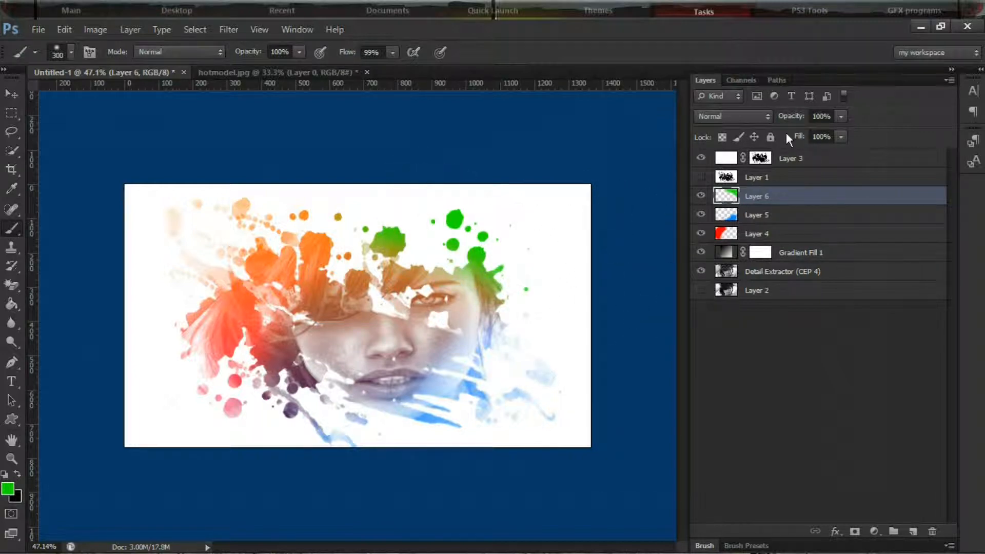
click(731, 117)
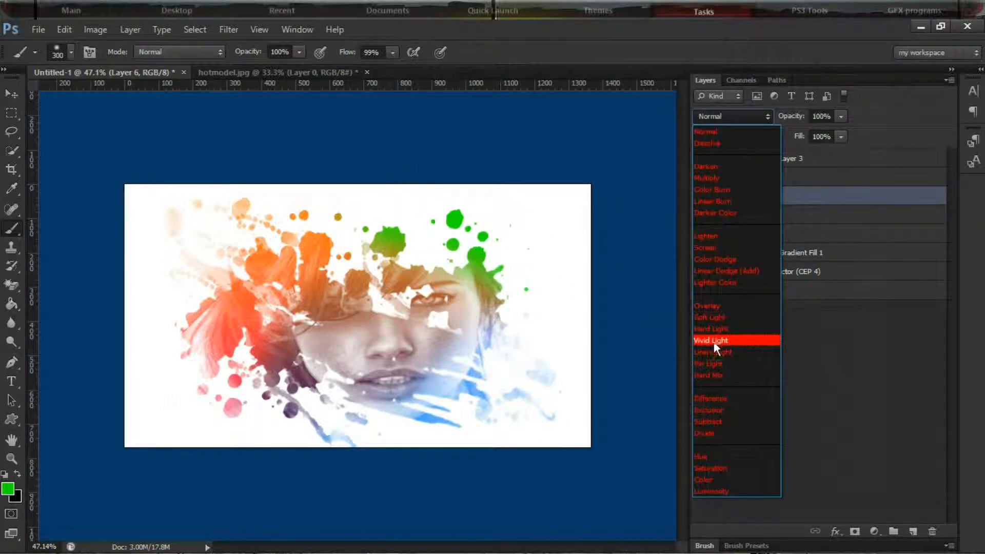
click(706, 247)
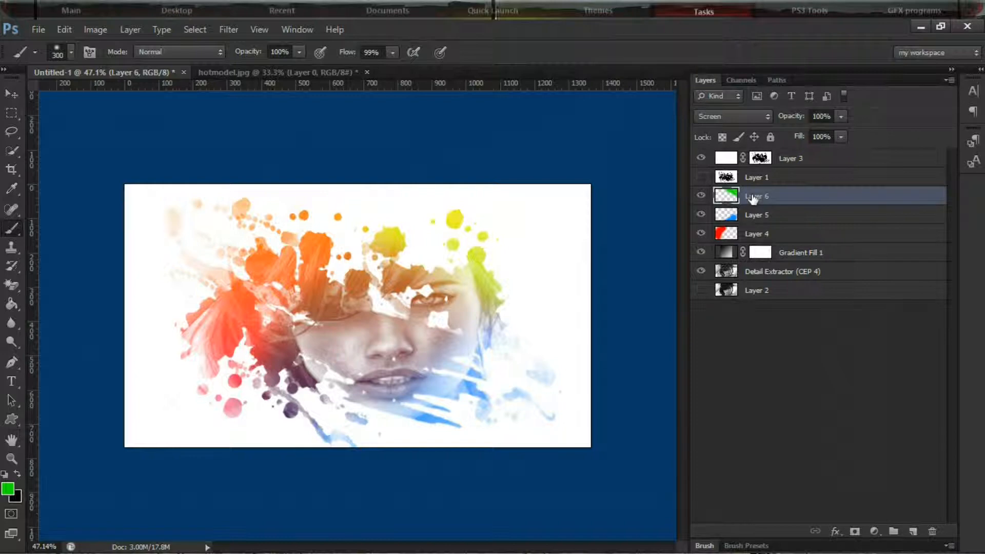
Change the foreground color to a darker green and repaint the upper-right part of the splatter on Layer 6
click(7, 490)
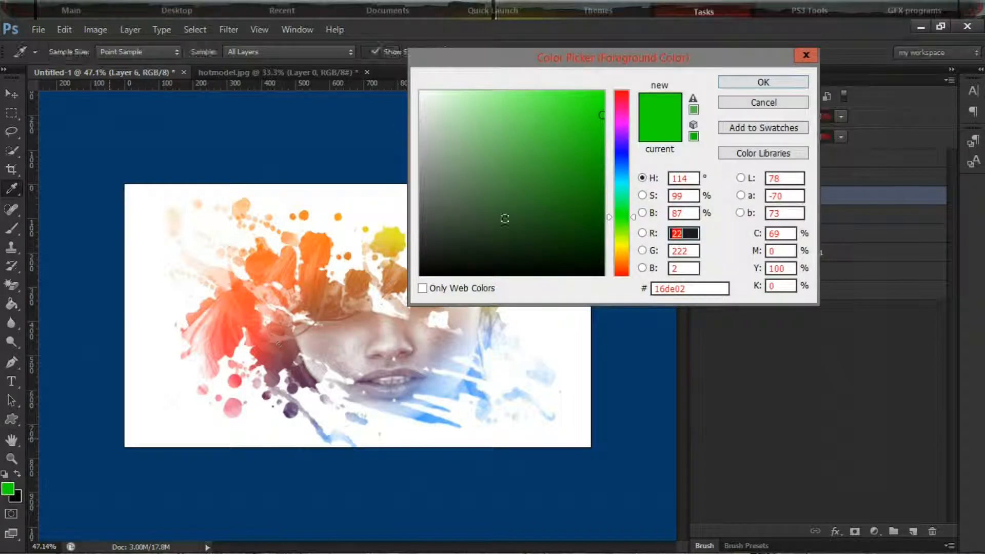
click(553, 170)
click(577, 184)
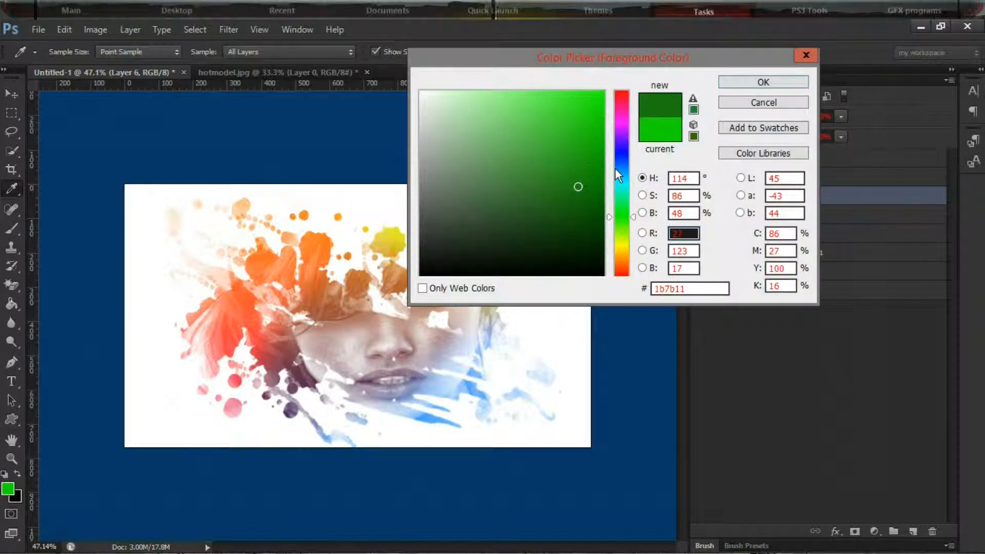
click(588, 168)
click(763, 82)
key(b)
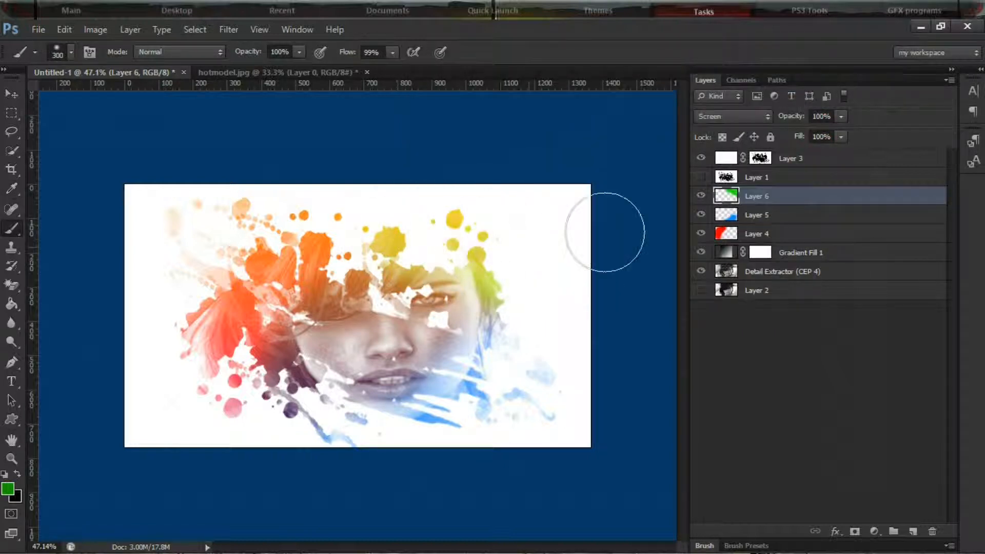
Change the blend modes of Layer 6 and Layer 5 to Overlay and that of Layer 4 to Soft Light
click(743, 117)
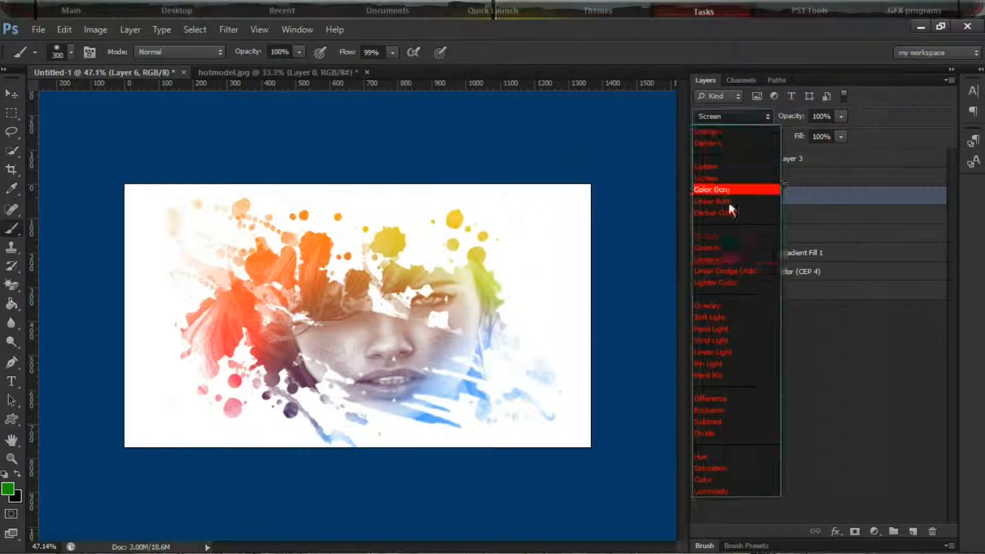
click(716, 305)
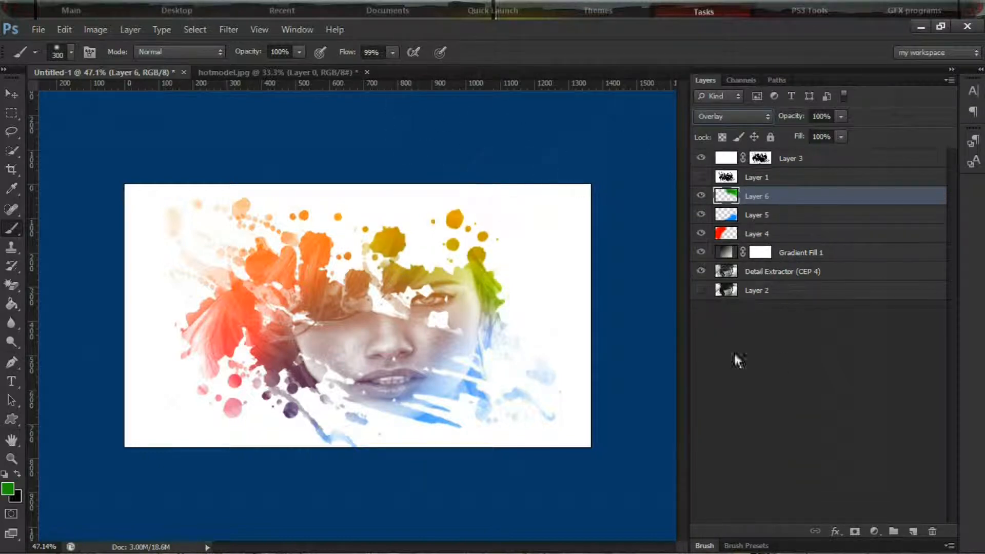
click(758, 217)
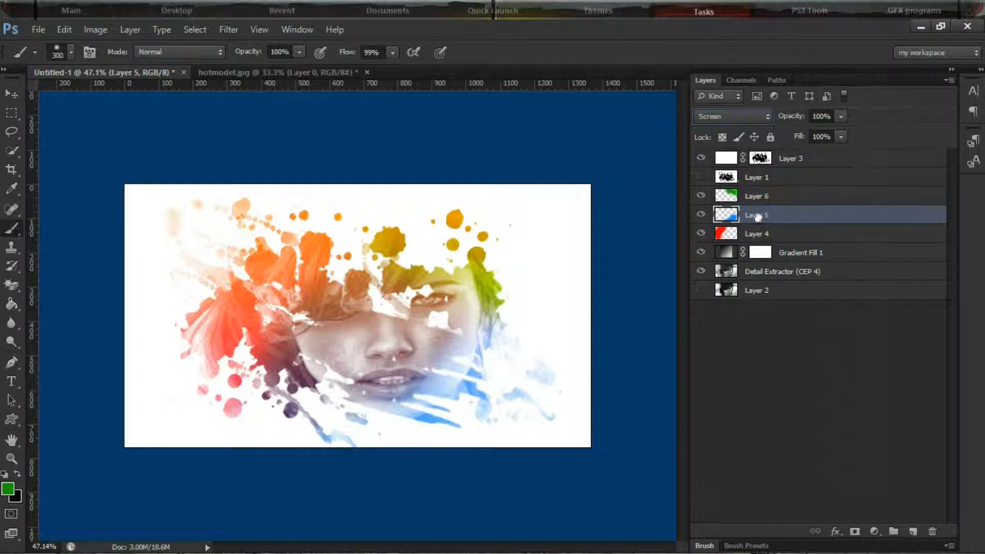
click(731, 117)
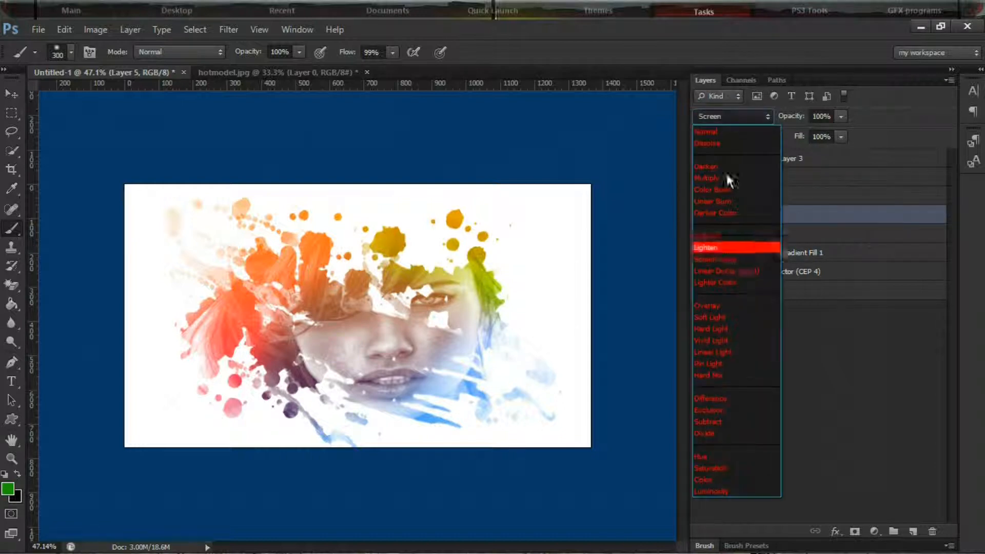
click(728, 304)
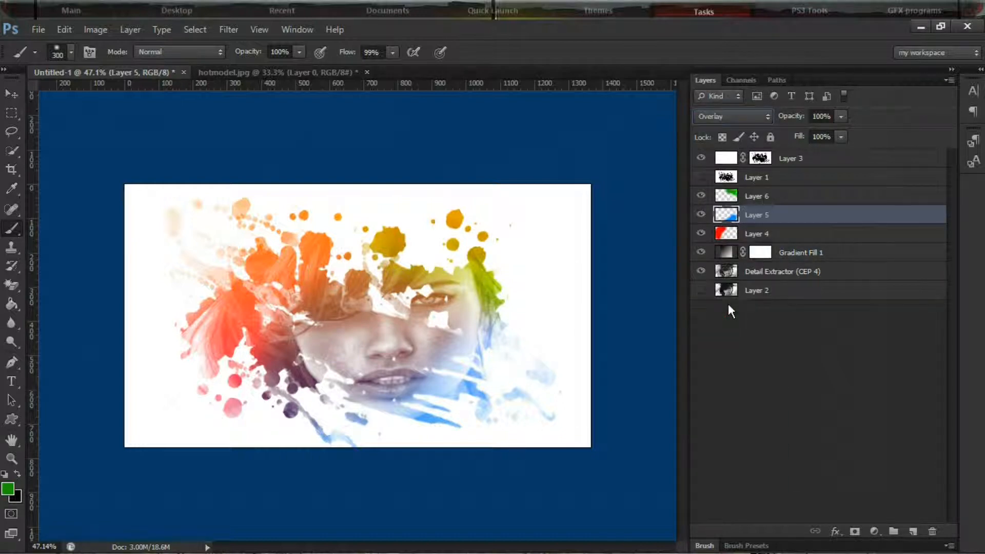
click(762, 234)
click(727, 116)
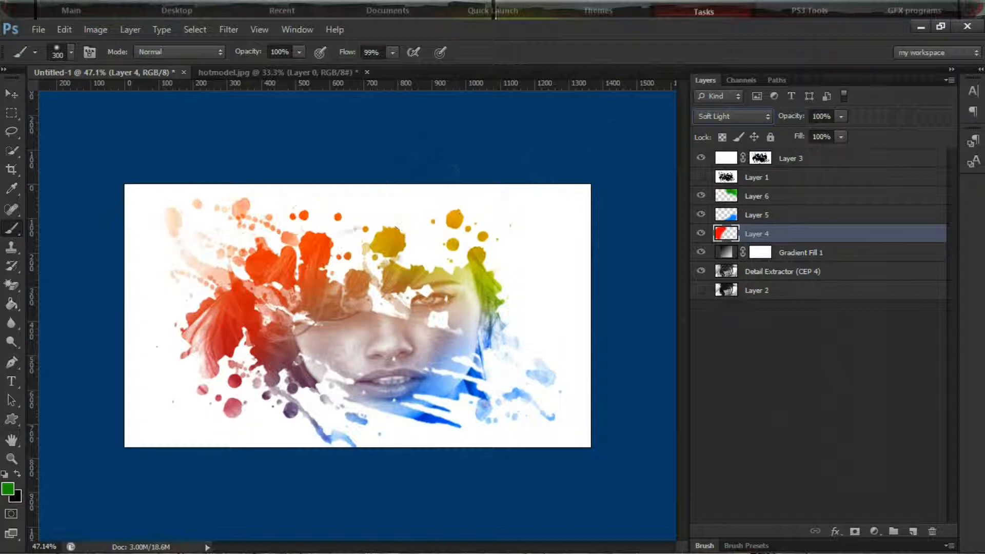
Start saving the document under a new name in the backgrounds folder of Pictures, naming the file youtube tut
click(39, 29)
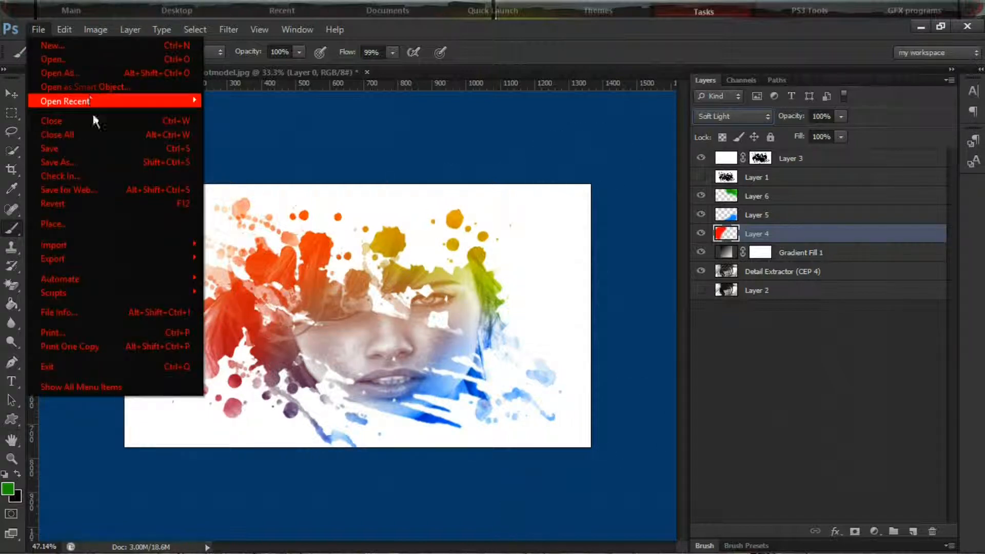
click(99, 161)
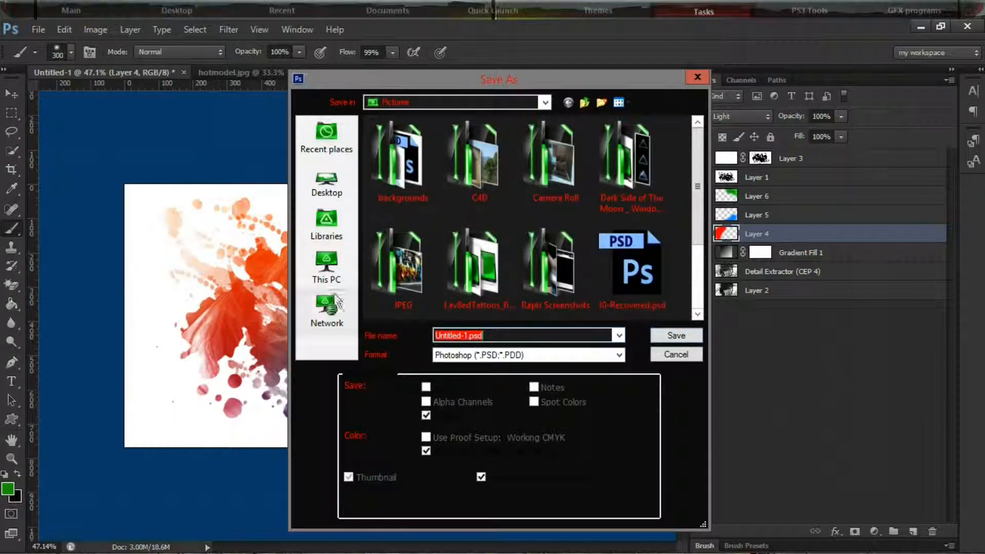
click(431, 186)
double_click(430, 185)
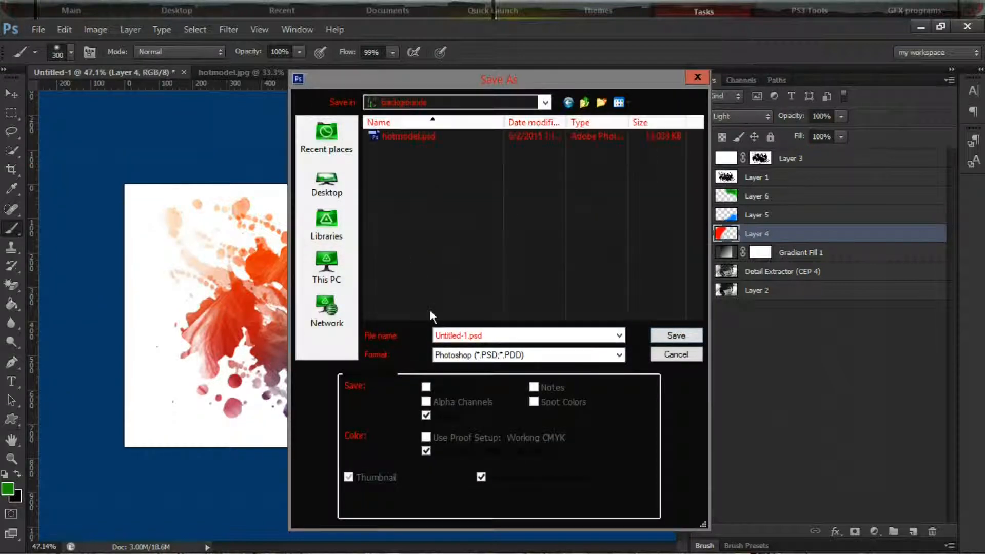
double_click(471, 336)
click(470, 336)
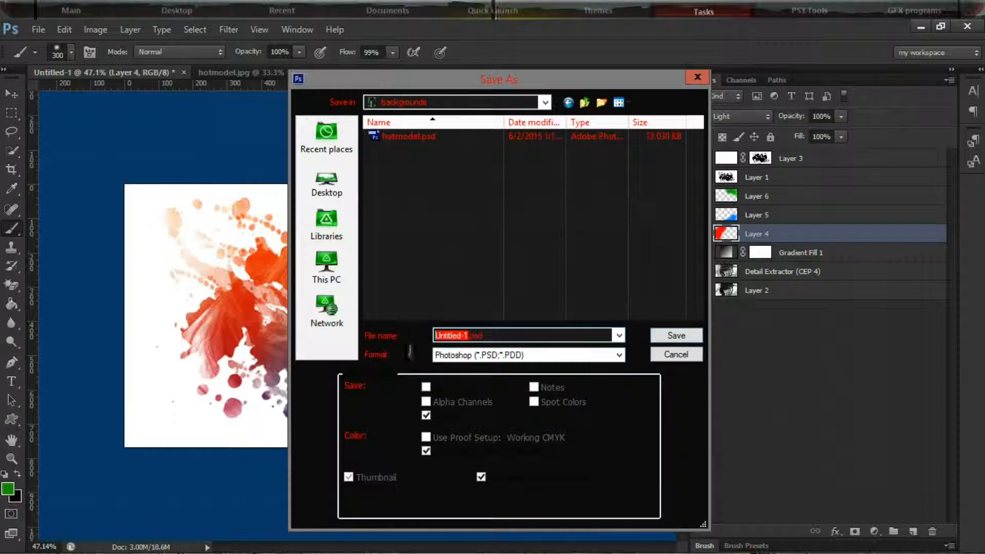
text(youtube tut)
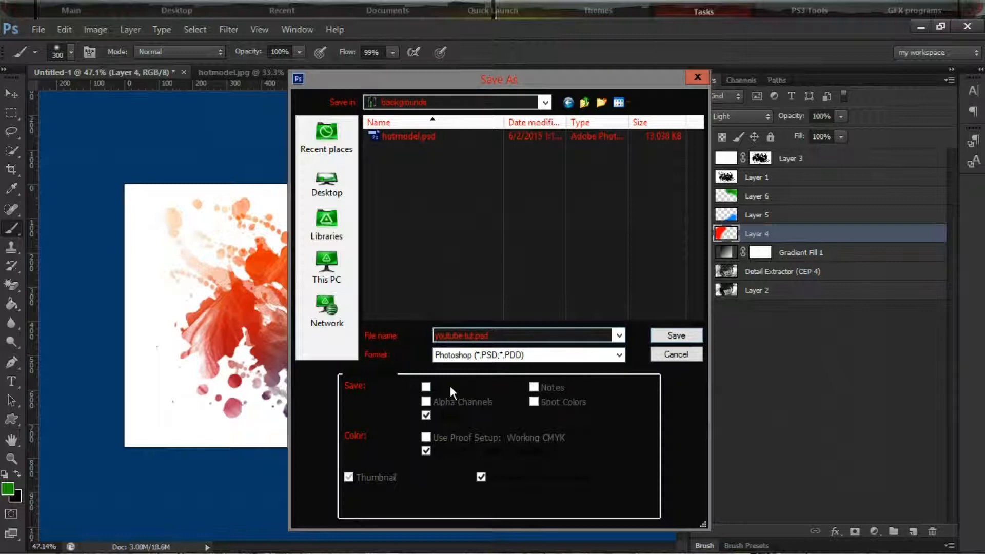
Set the save format to PNG and save the file with the default PNG options
click(452, 361)
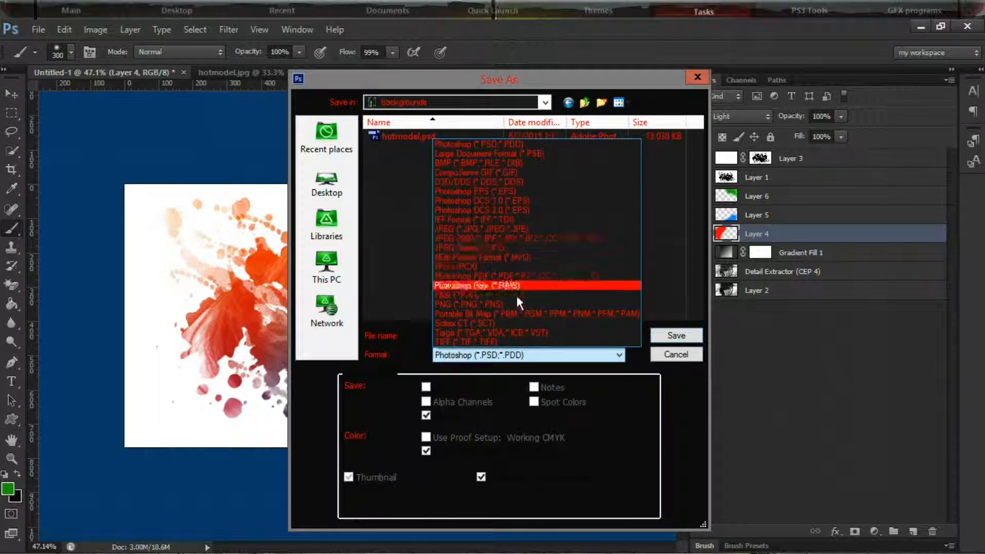
click(512, 302)
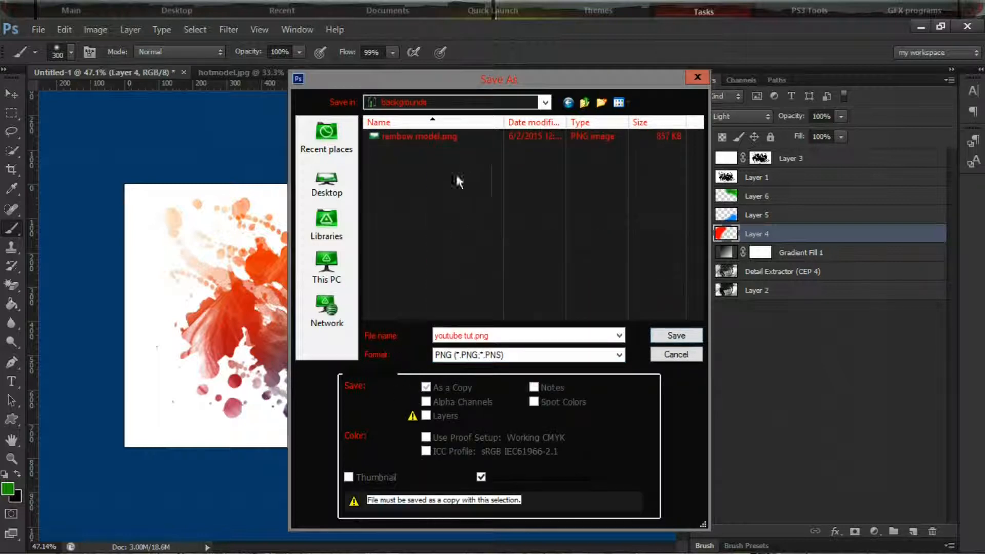
click(665, 334)
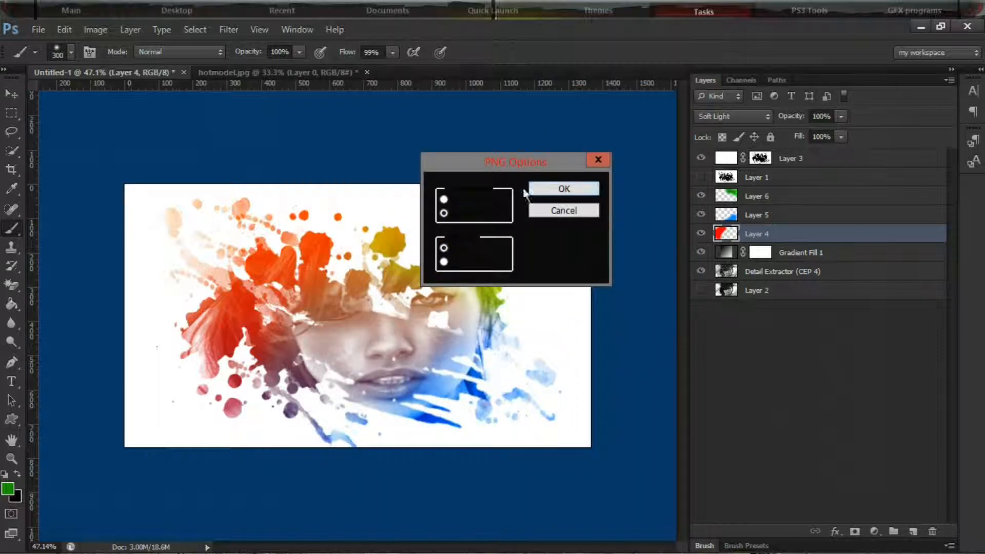
click(537, 188)
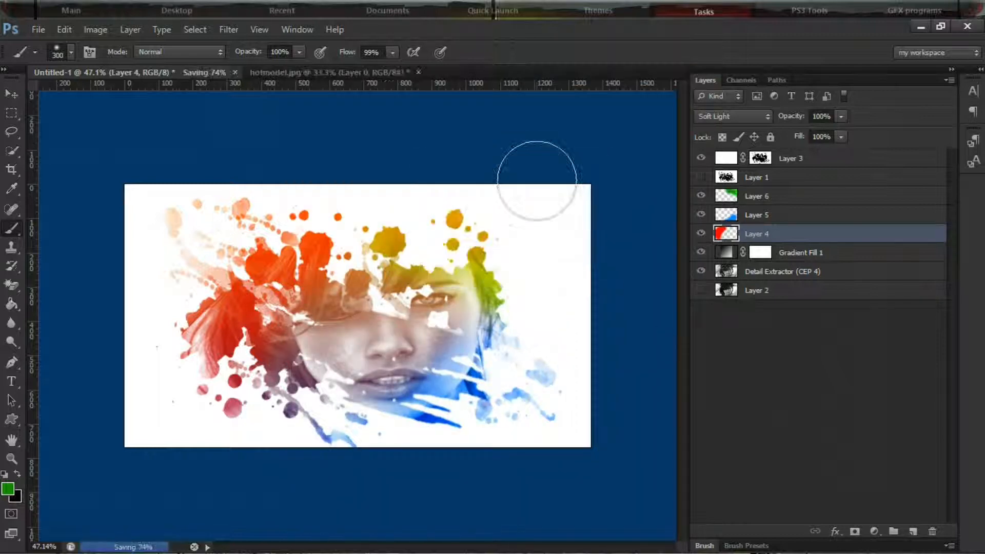
Minimize Photoshop, open the backgrounds folder within Pictures in File Explorer, and select youtube tut.png to preview it
click(921, 28)
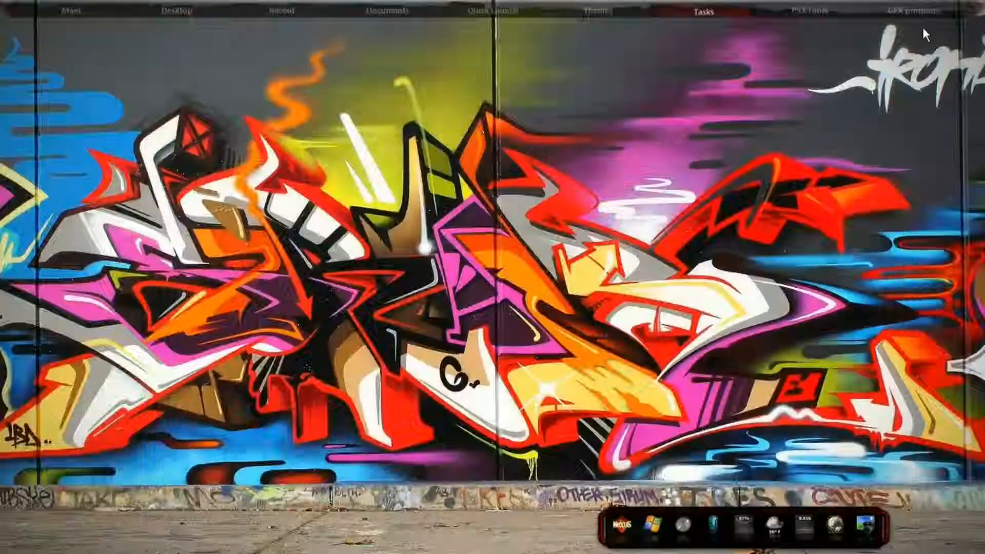
right_click(346, 358)
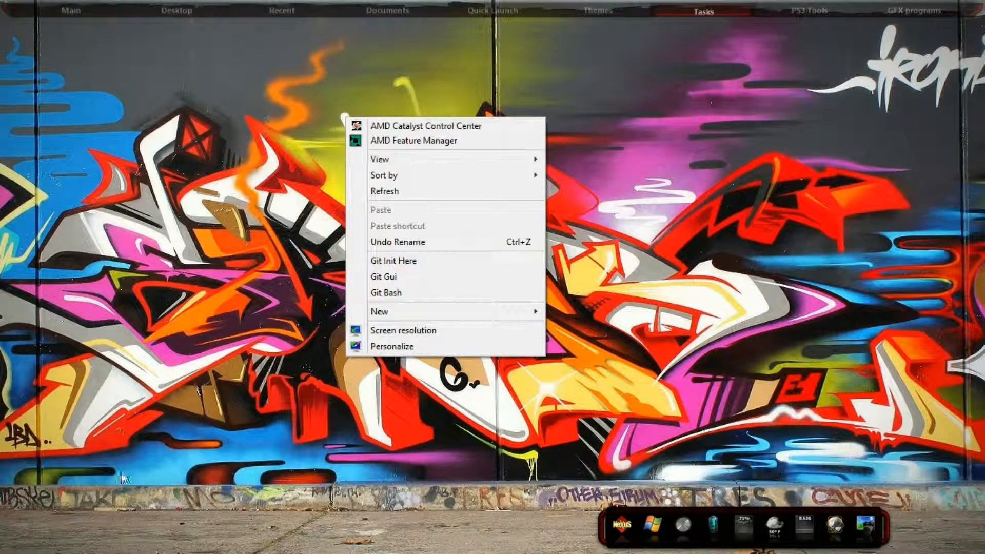
click(217, 371)
key(super)
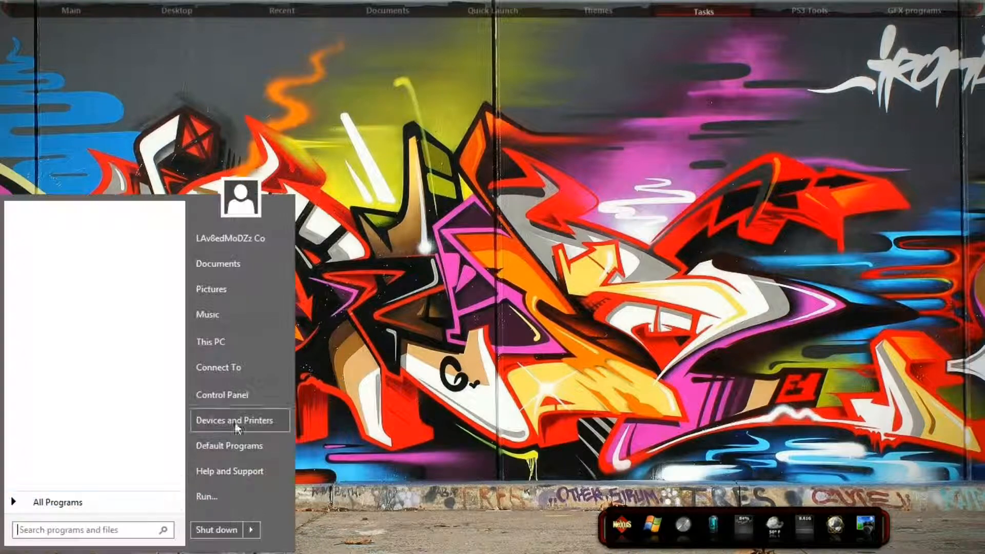
click(221, 291)
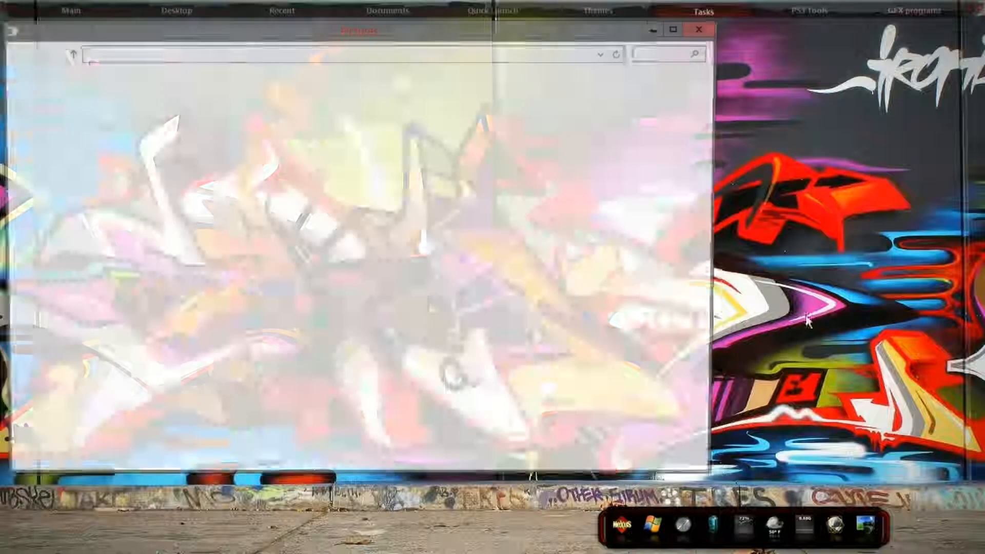
double_click(173, 141)
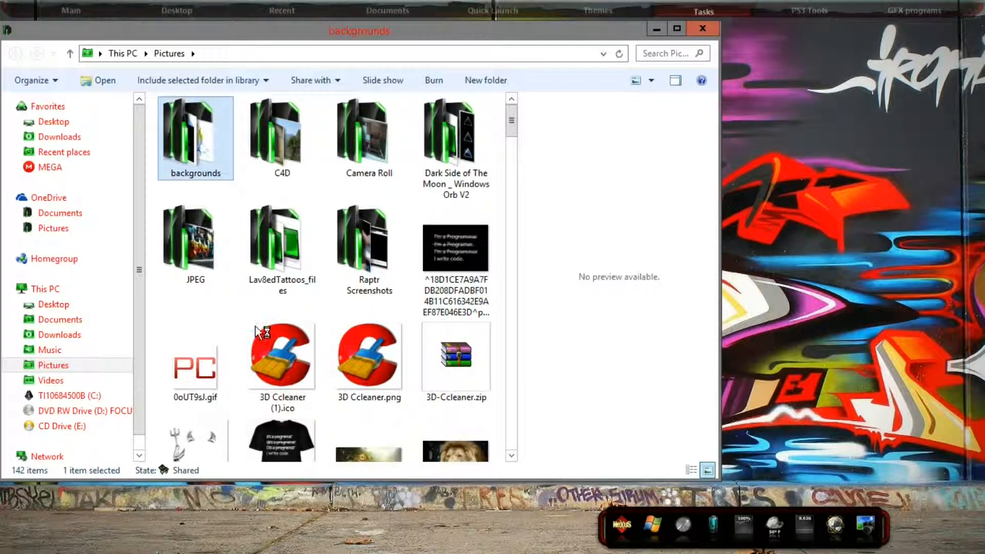
click(376, 159)
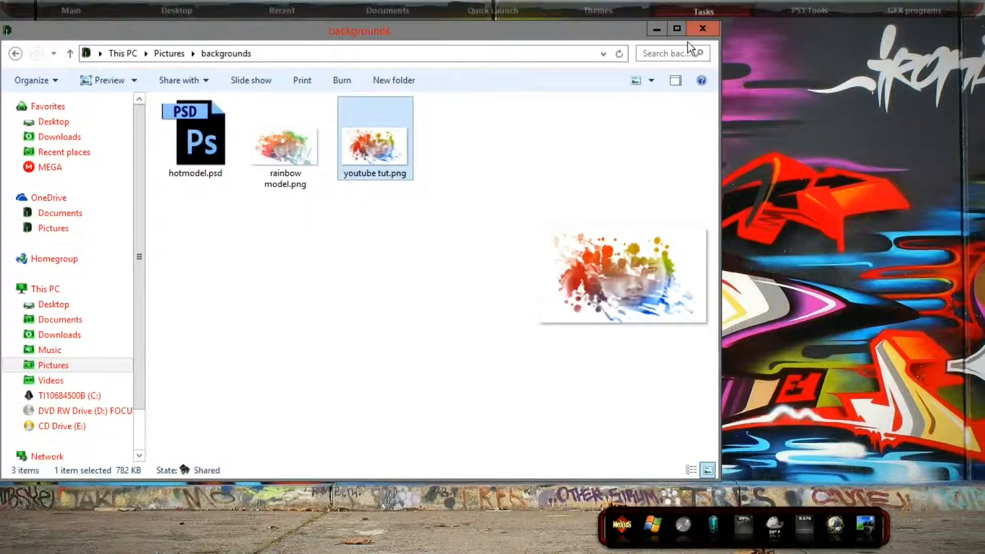